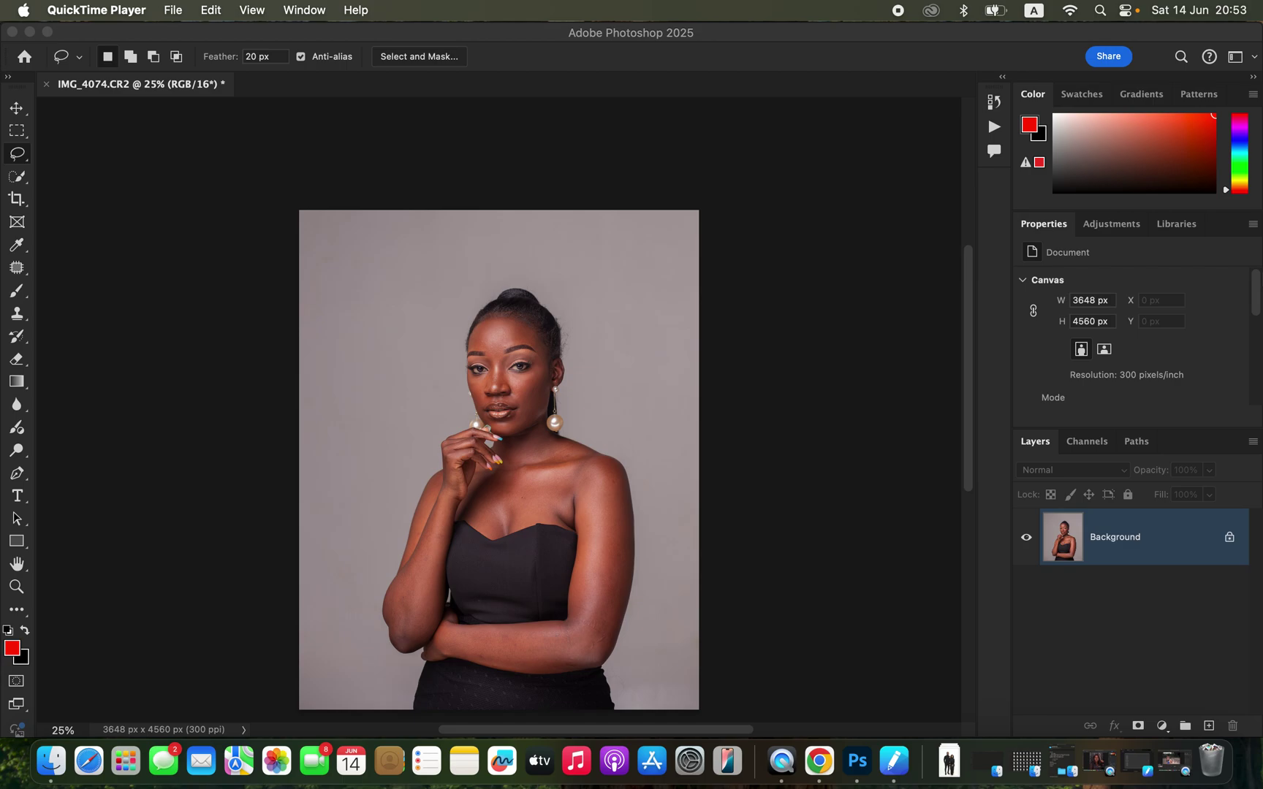
Step: Duplicate the Background layer twice to create two working copies of the portrait
click(652, 43)
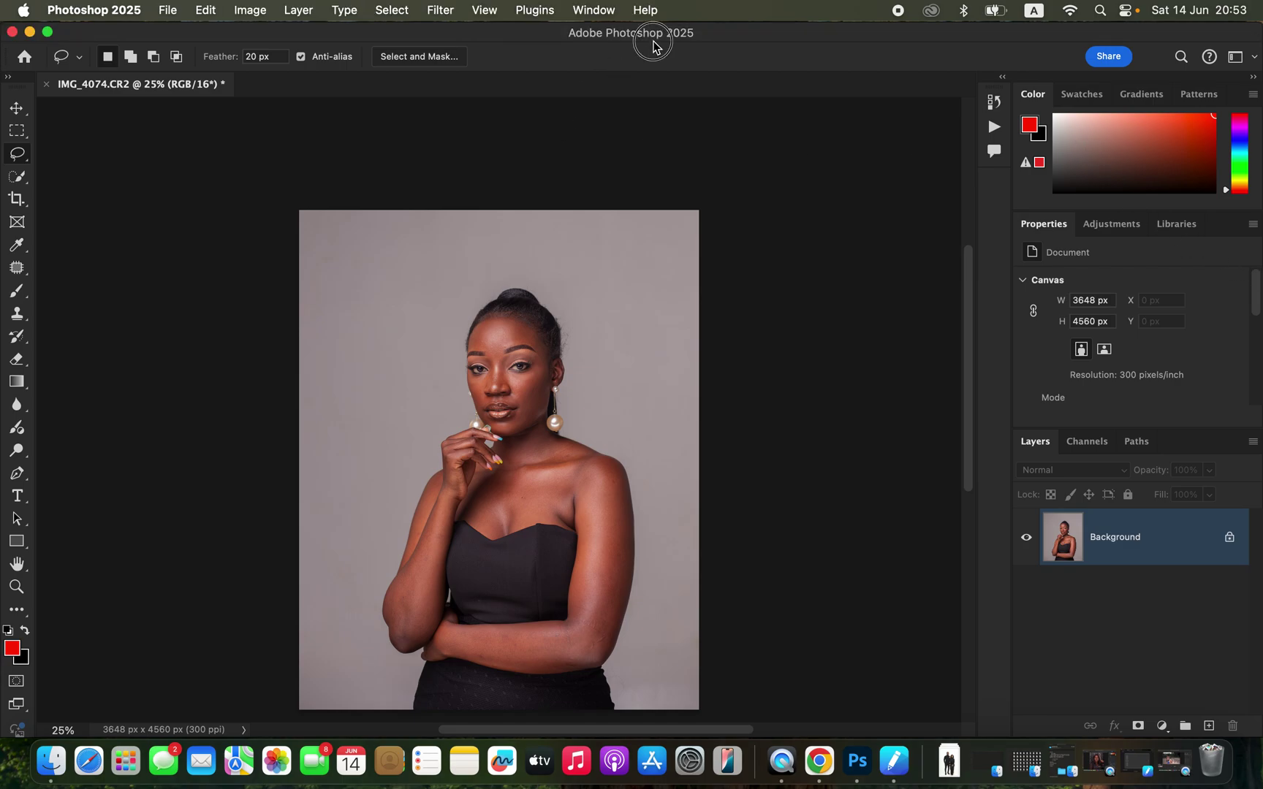
key(super+equal)
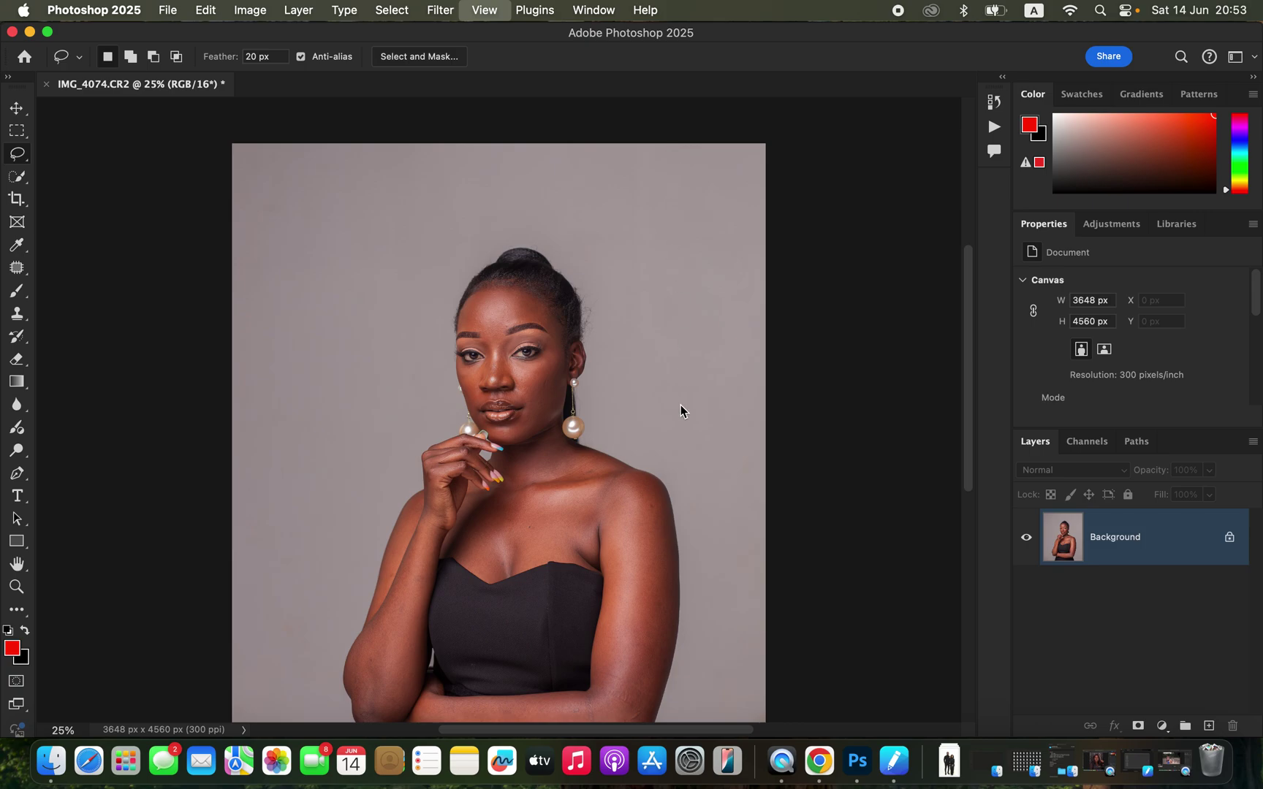
key(super+equal)
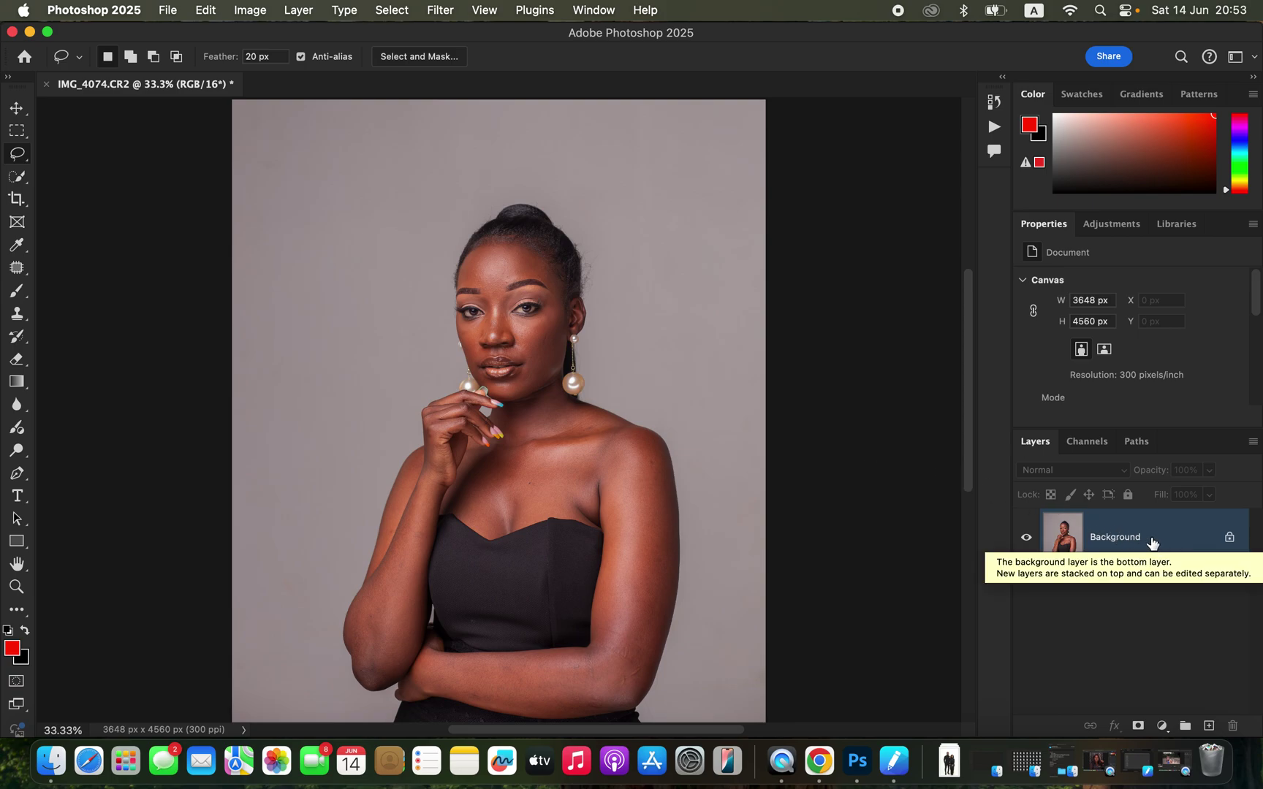
key(super+j)
key(super+j)
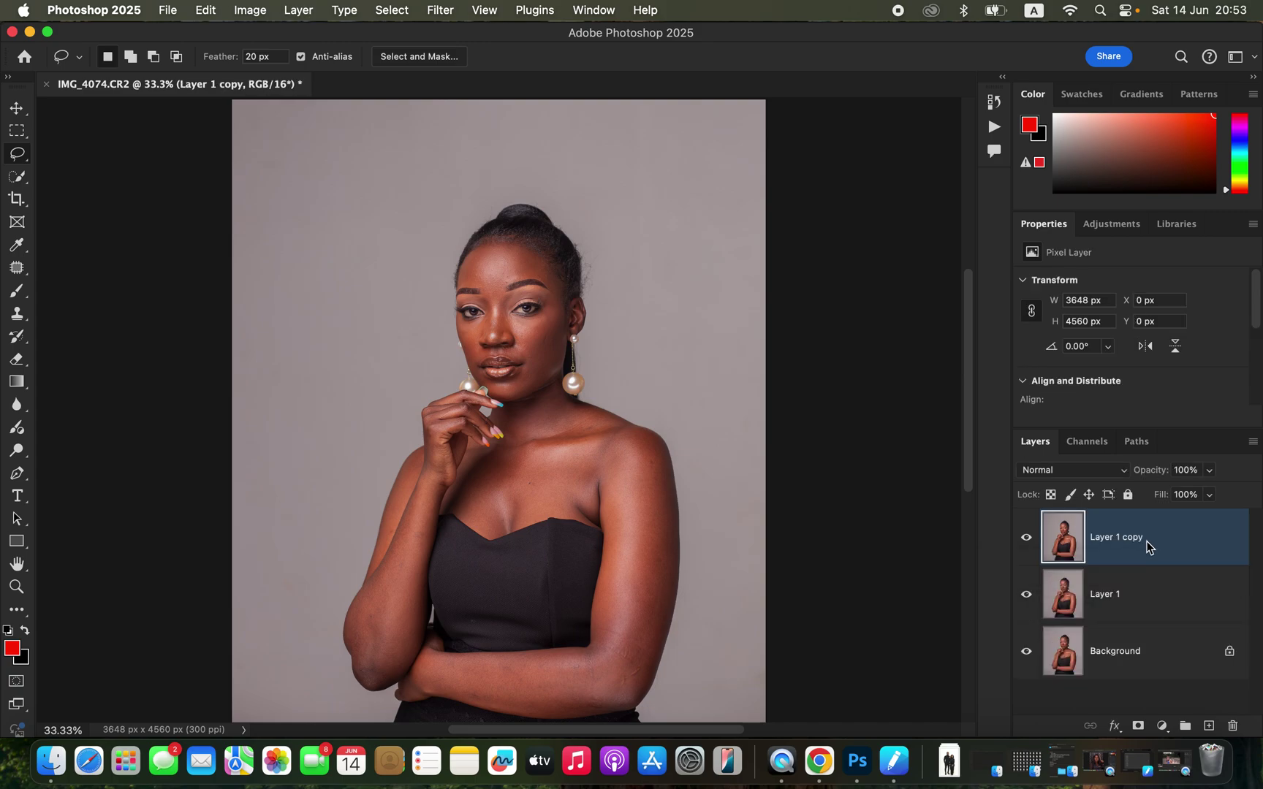
Step: Rename the lower duplicate layer "color" and the upper duplicate layer "texture"
double_click(1110, 605)
text(color)
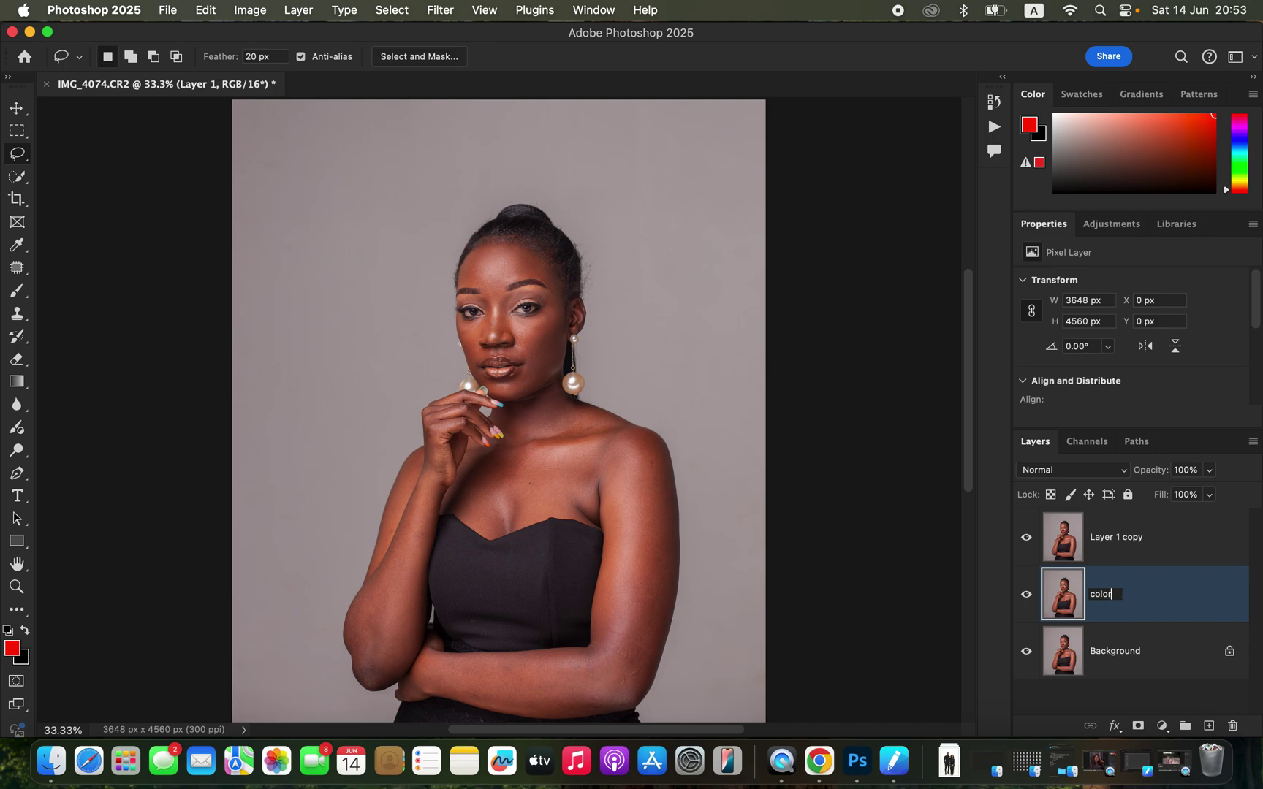
key(Return)
double_click(1139, 538)
text(texture)
key(Return)
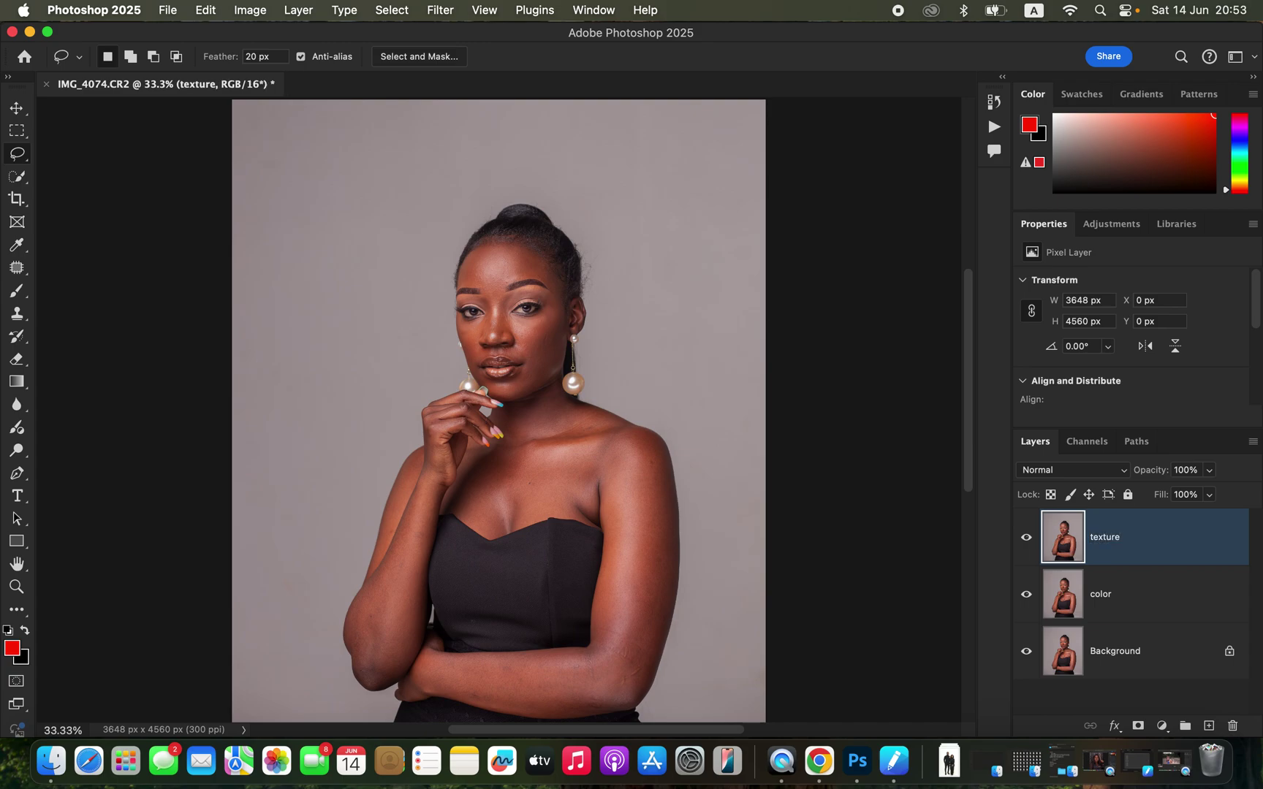
Step: Hide the texture layer and apply a Gaussian Blur with a 3.0-pixel radius to the color layer
click(1137, 599)
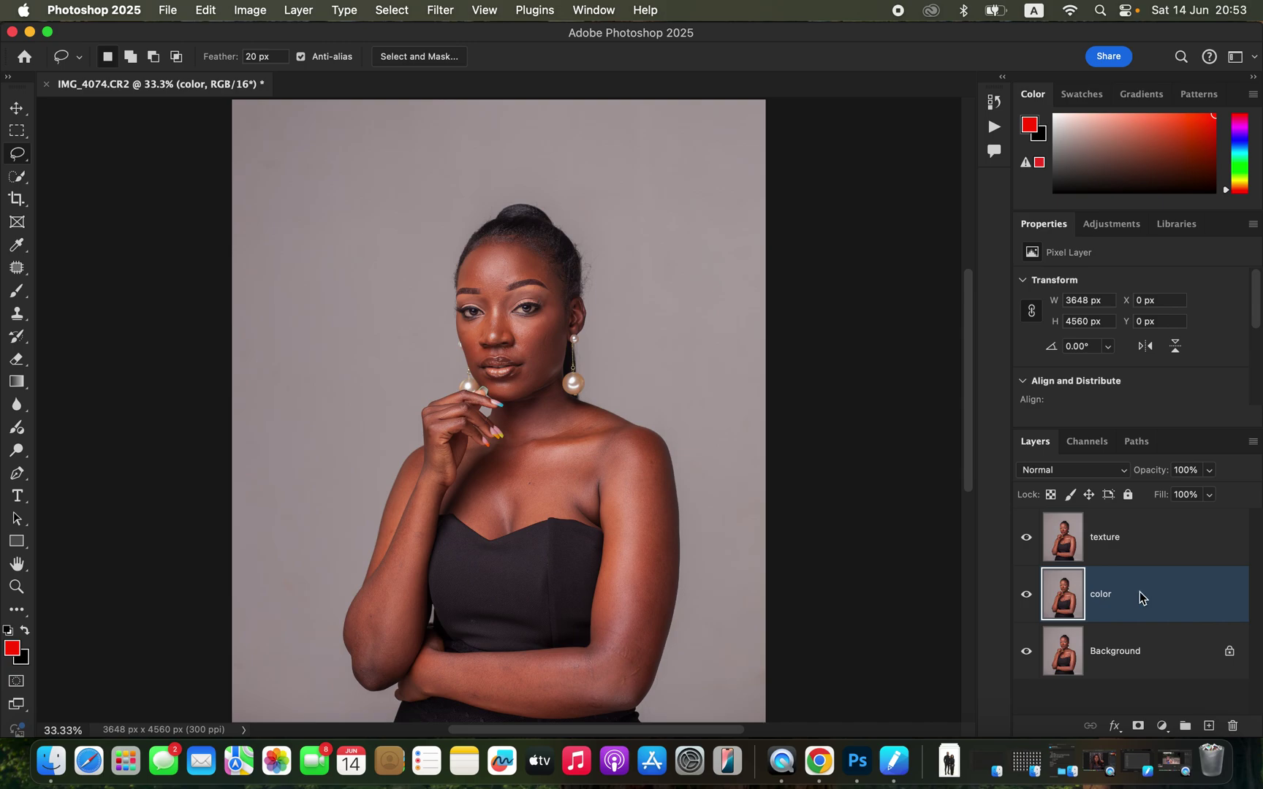
click(1151, 550)
click(1149, 596)
click(1026, 539)
click(443, 10)
mouse_move(485, 247)
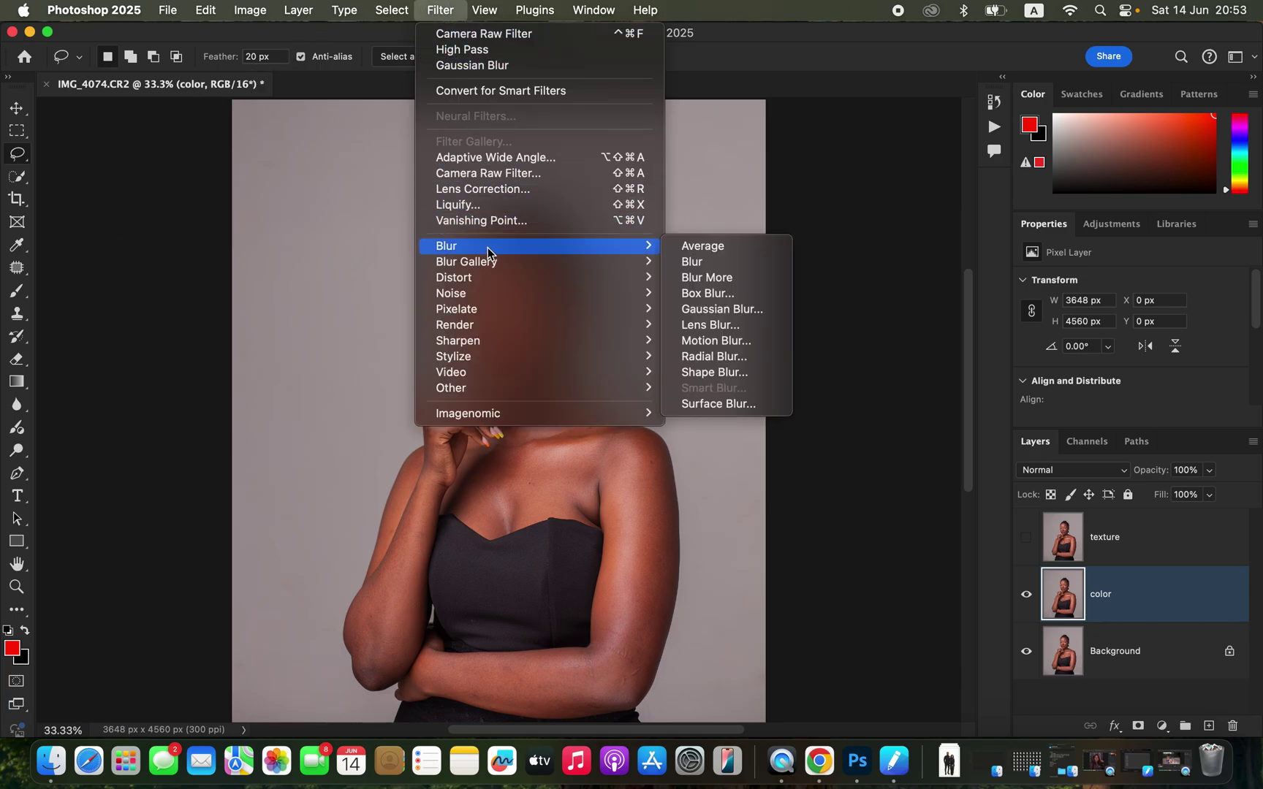
click(752, 310)
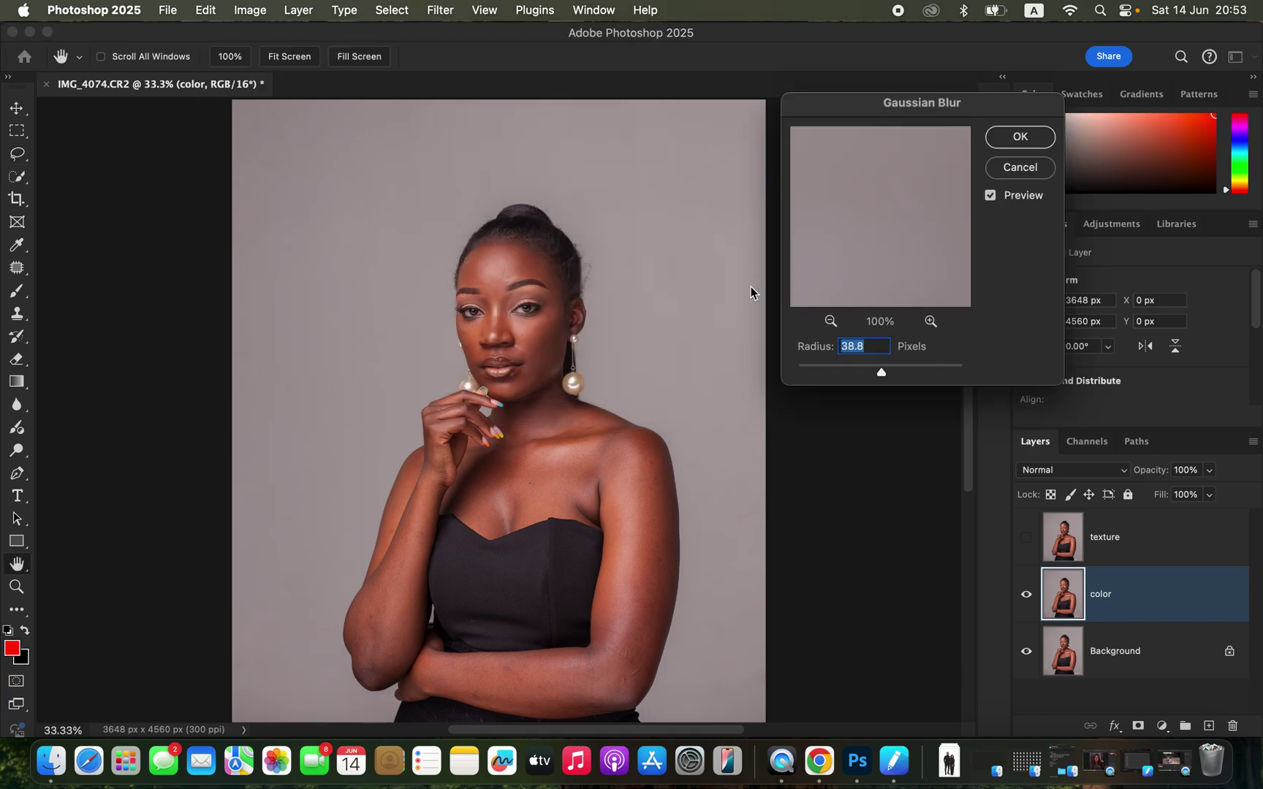
drag(877, 365, 797, 369)
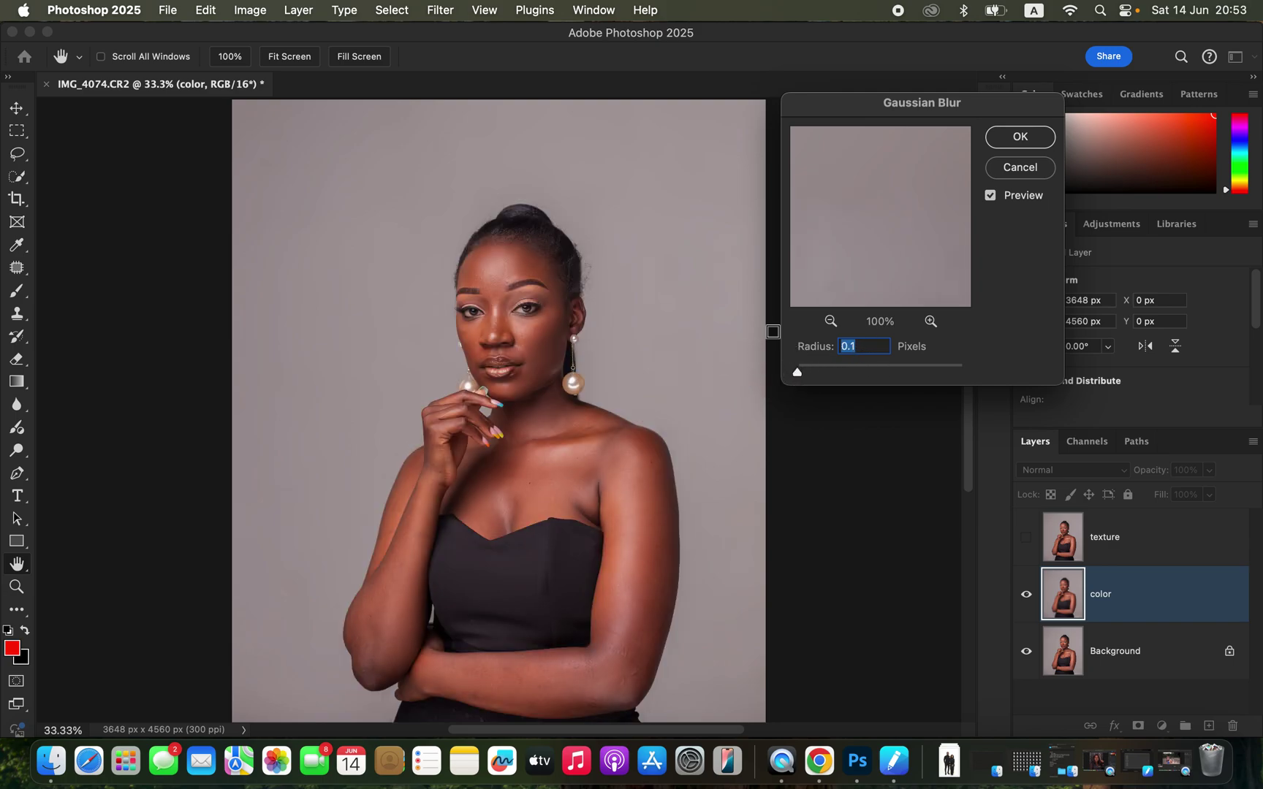
click(504, 281)
click(496, 294)
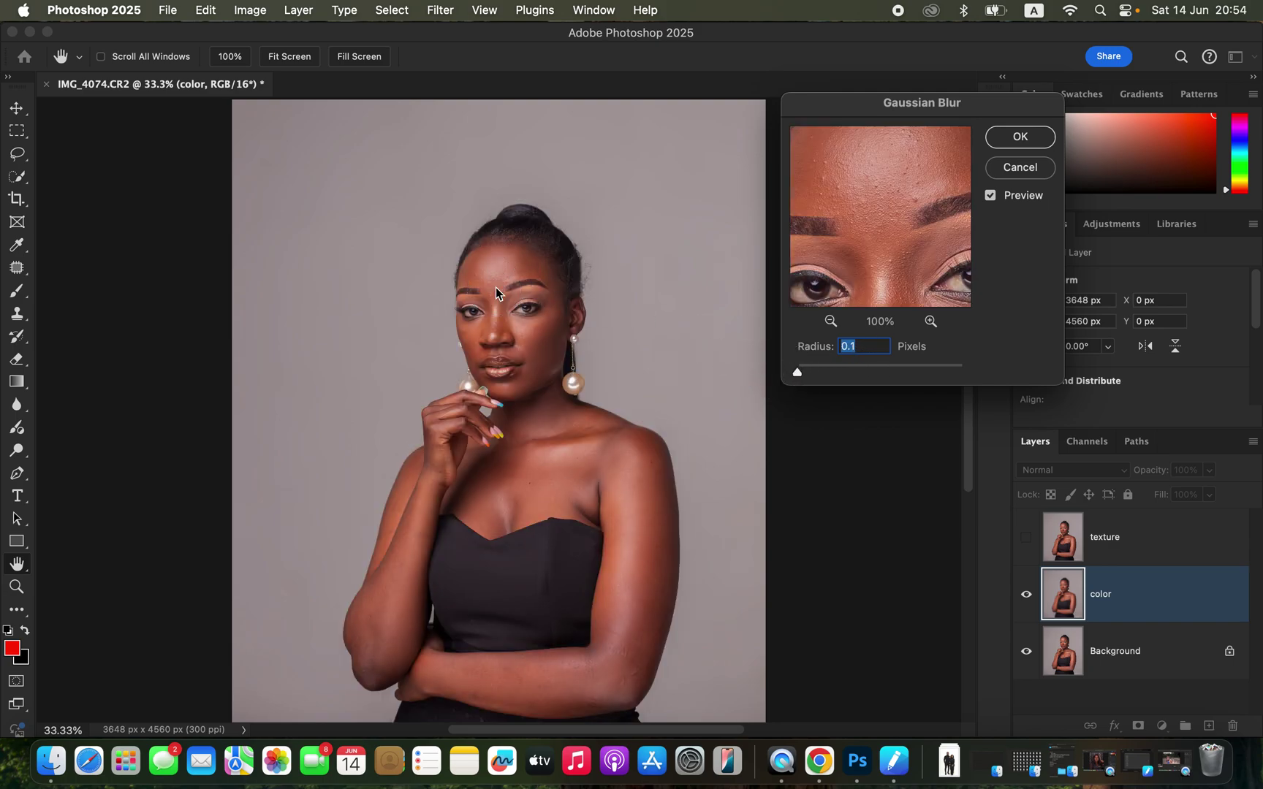
drag(801, 370, 820, 372)
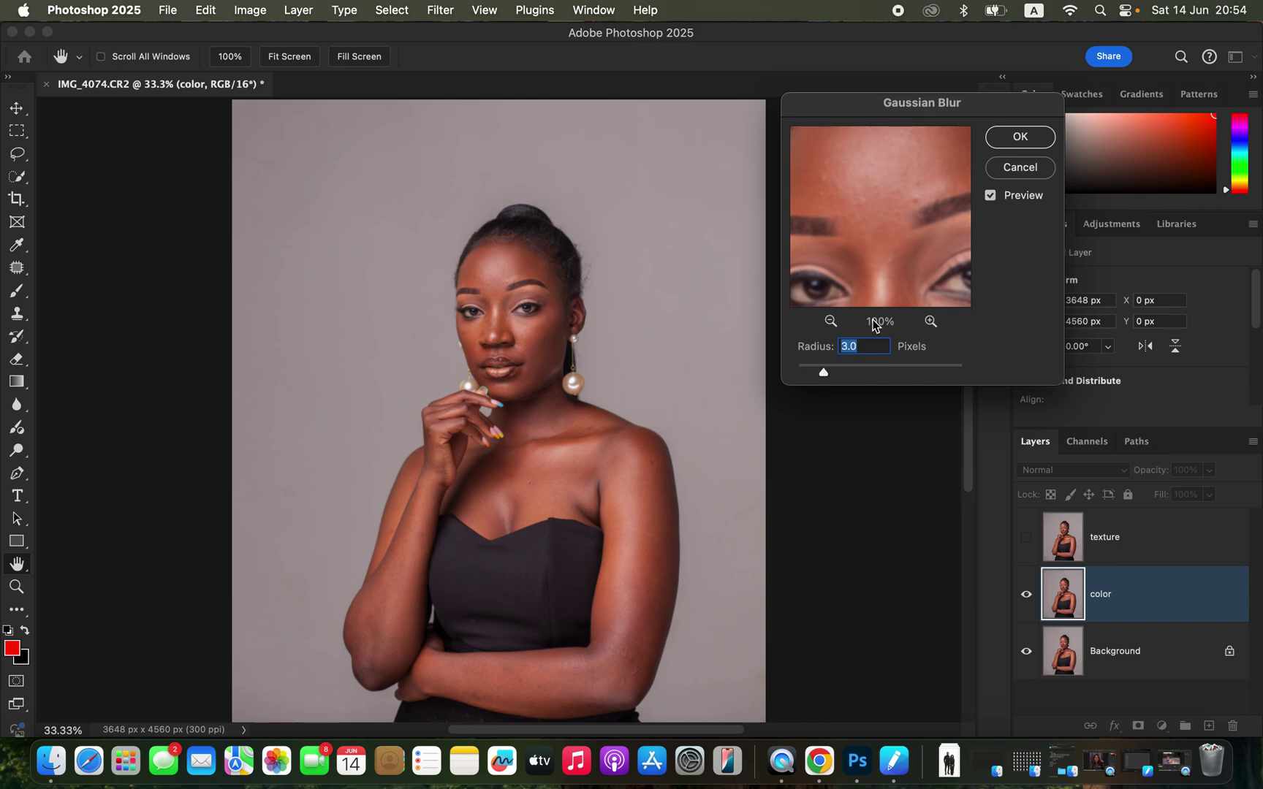
click(1020, 136)
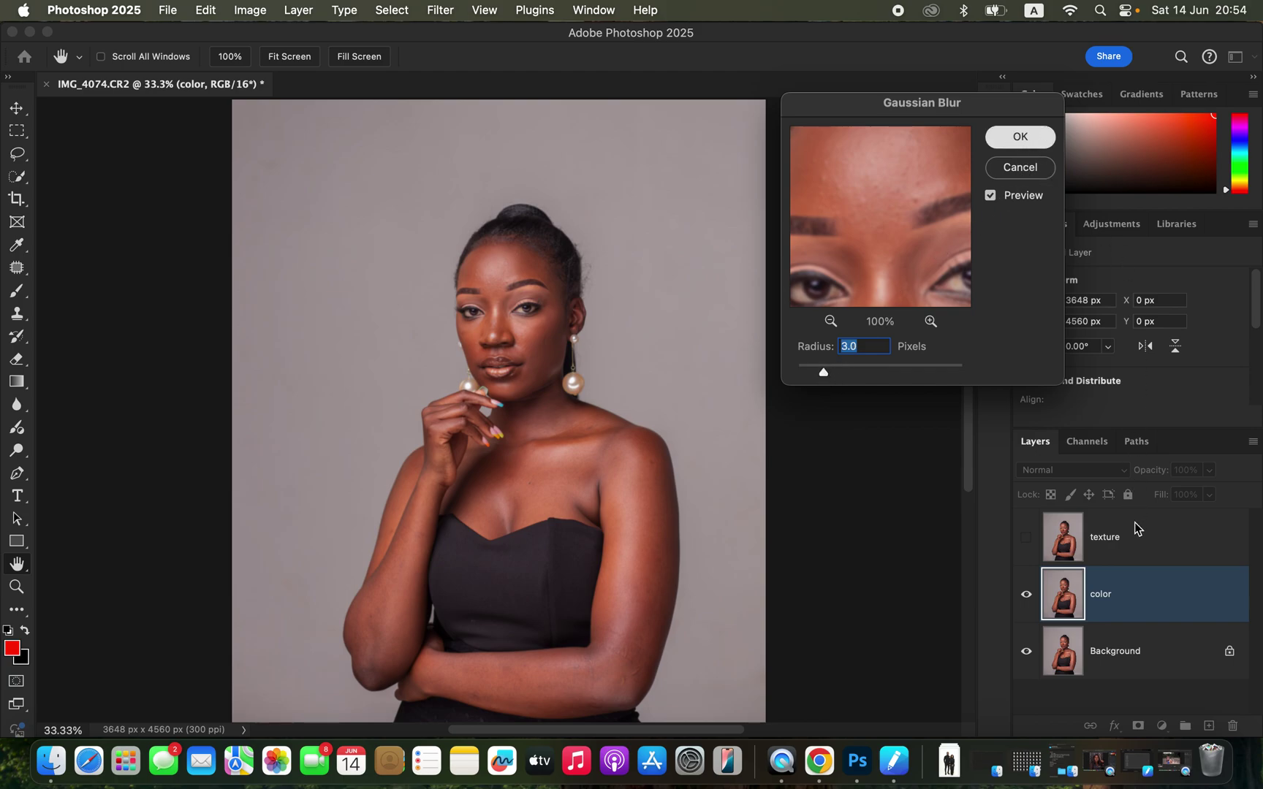
Step: Show and select the texture layer, and set up Apply Image with the color layer as source and Invert enabled
click(1147, 551)
click(1026, 538)
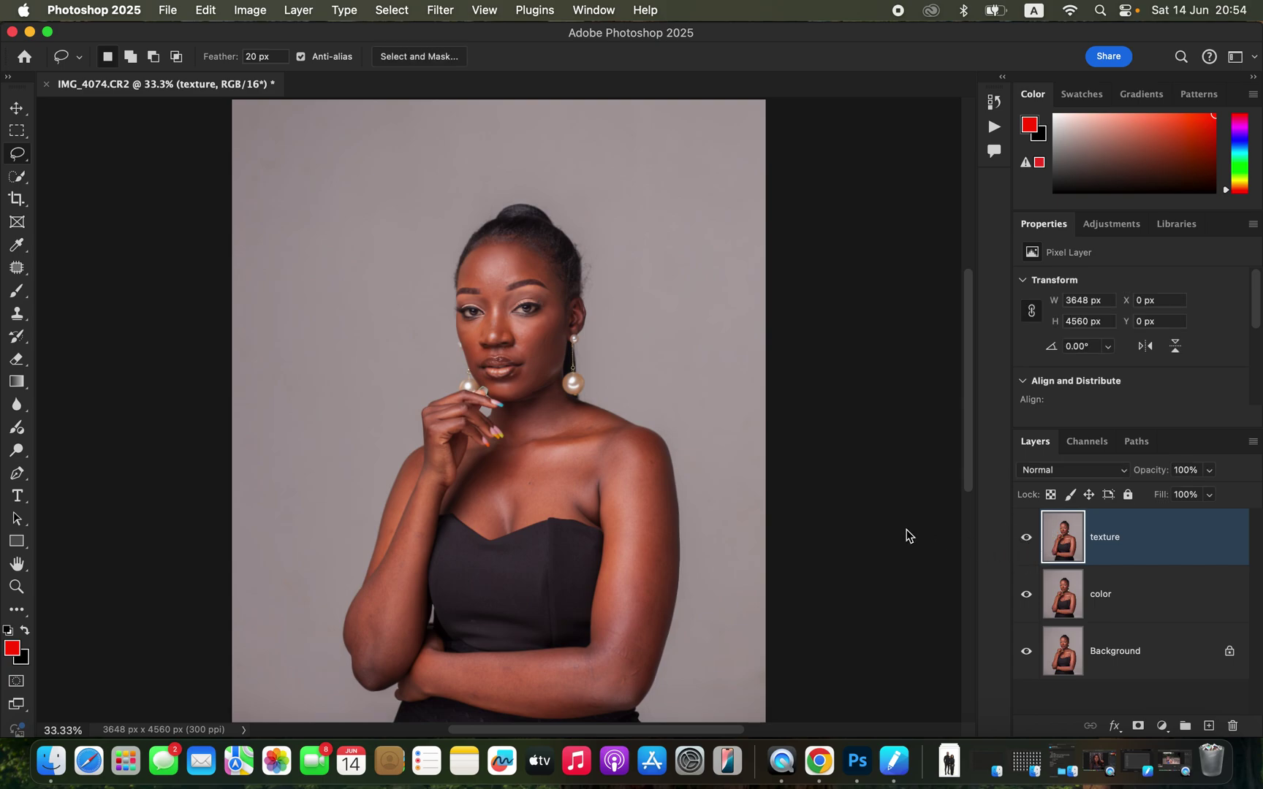
click(255, 11)
click(295, 264)
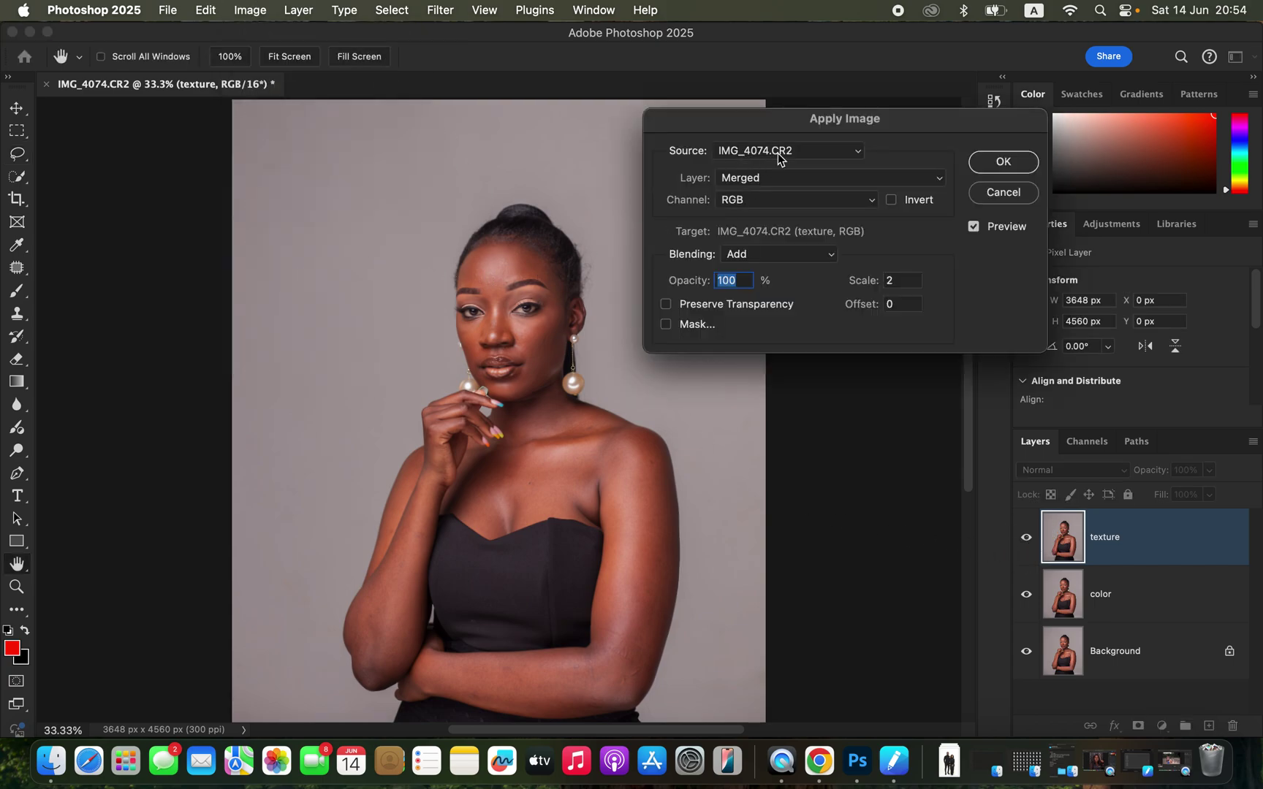
click(778, 184)
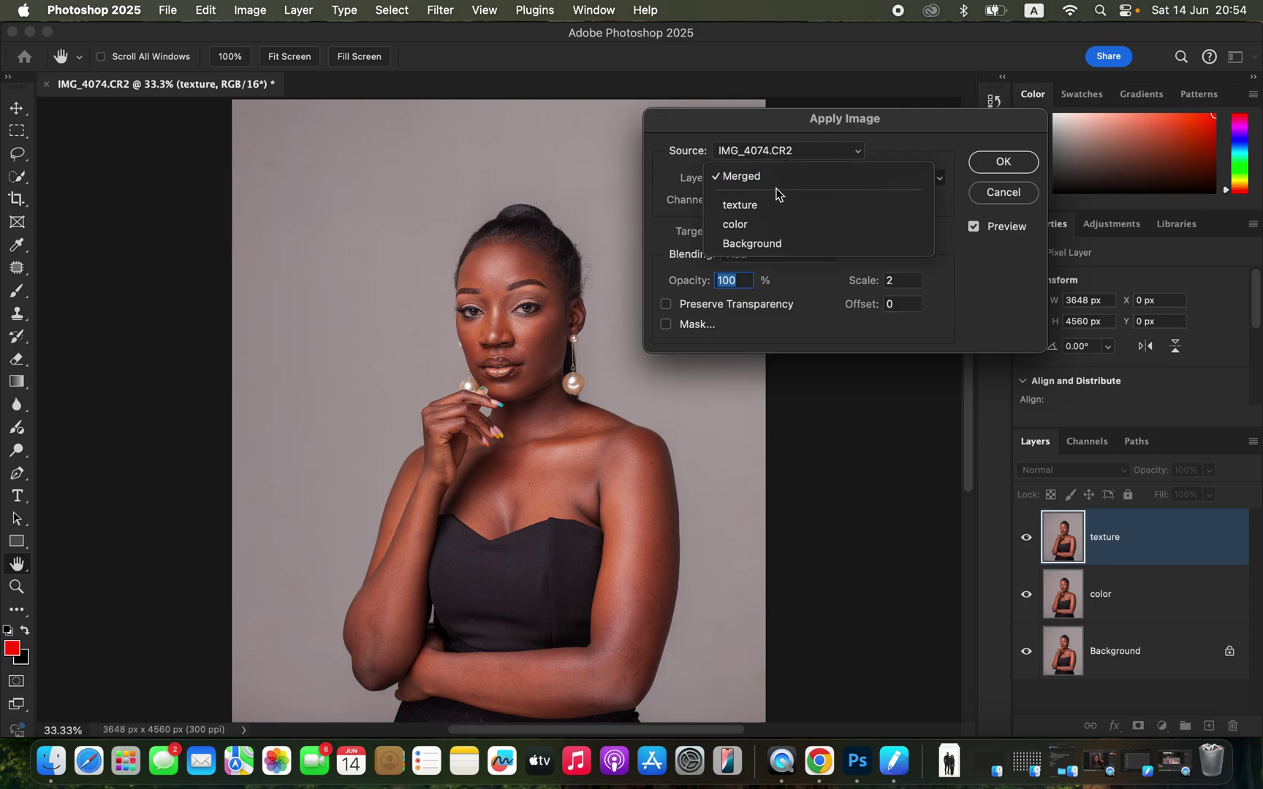
click(780, 227)
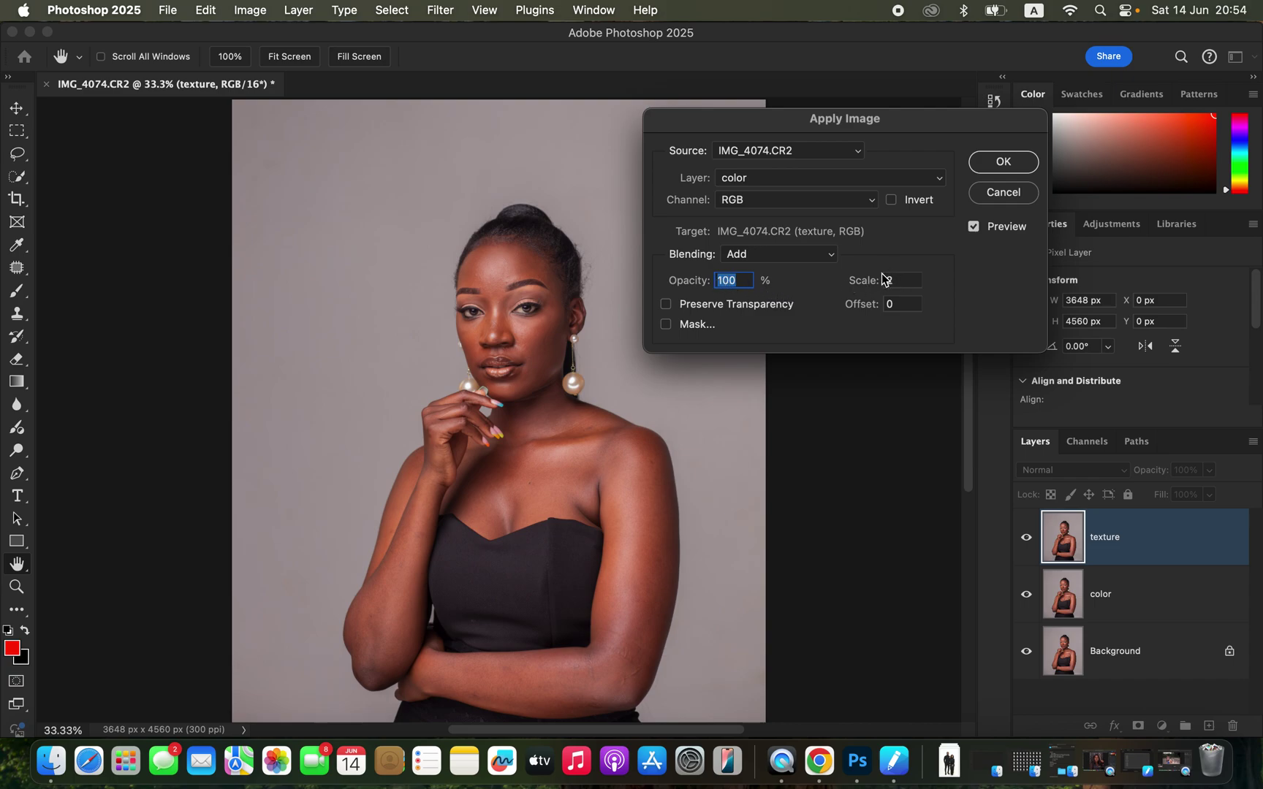
click(892, 201)
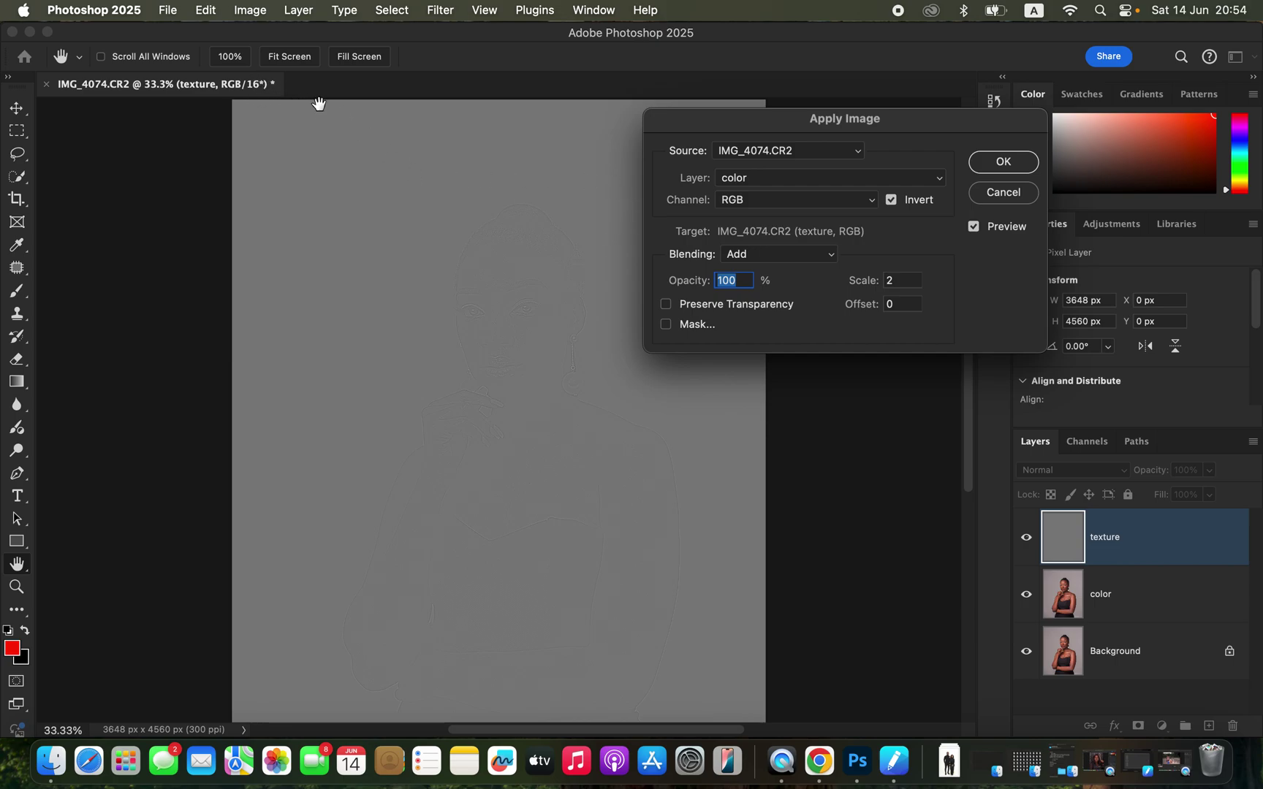
Step: Try Subtract blending with Invert disabled in the Apply Image settings
click(784, 254)
click(789, 272)
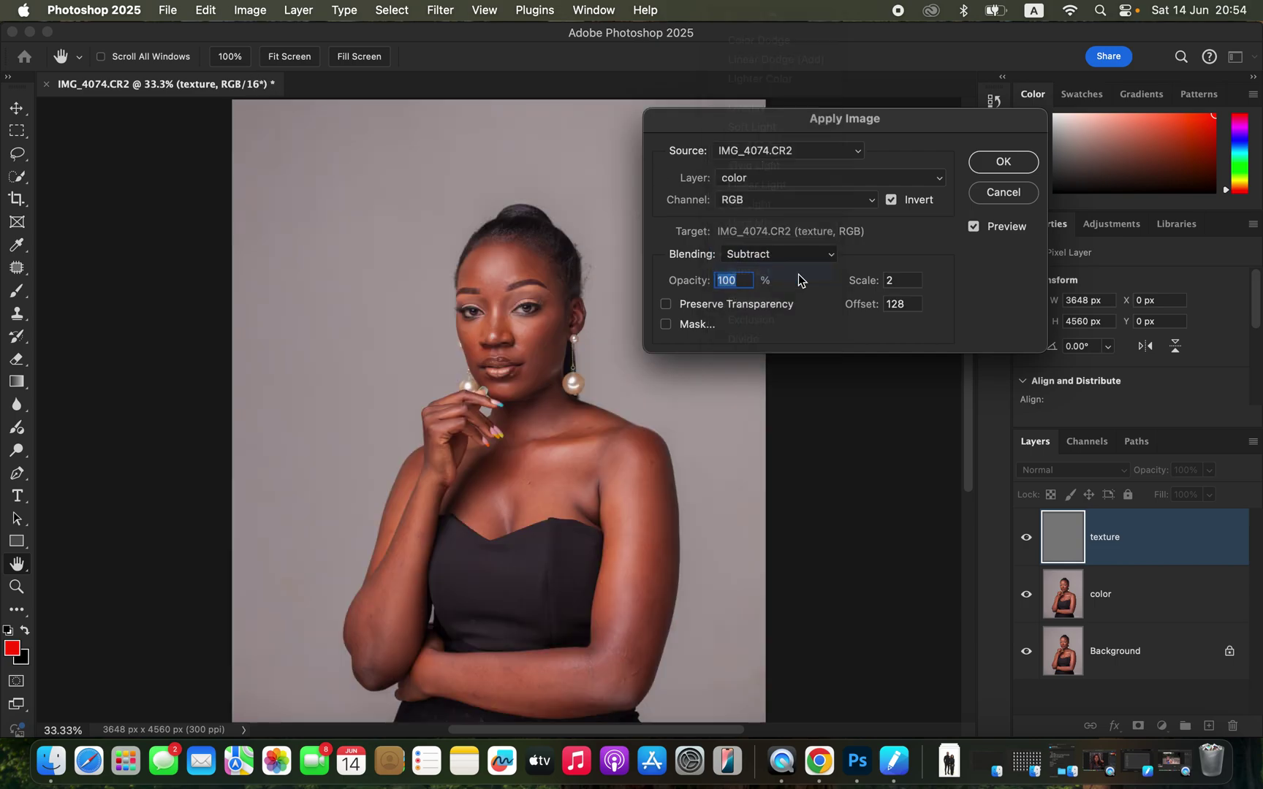
click(892, 201)
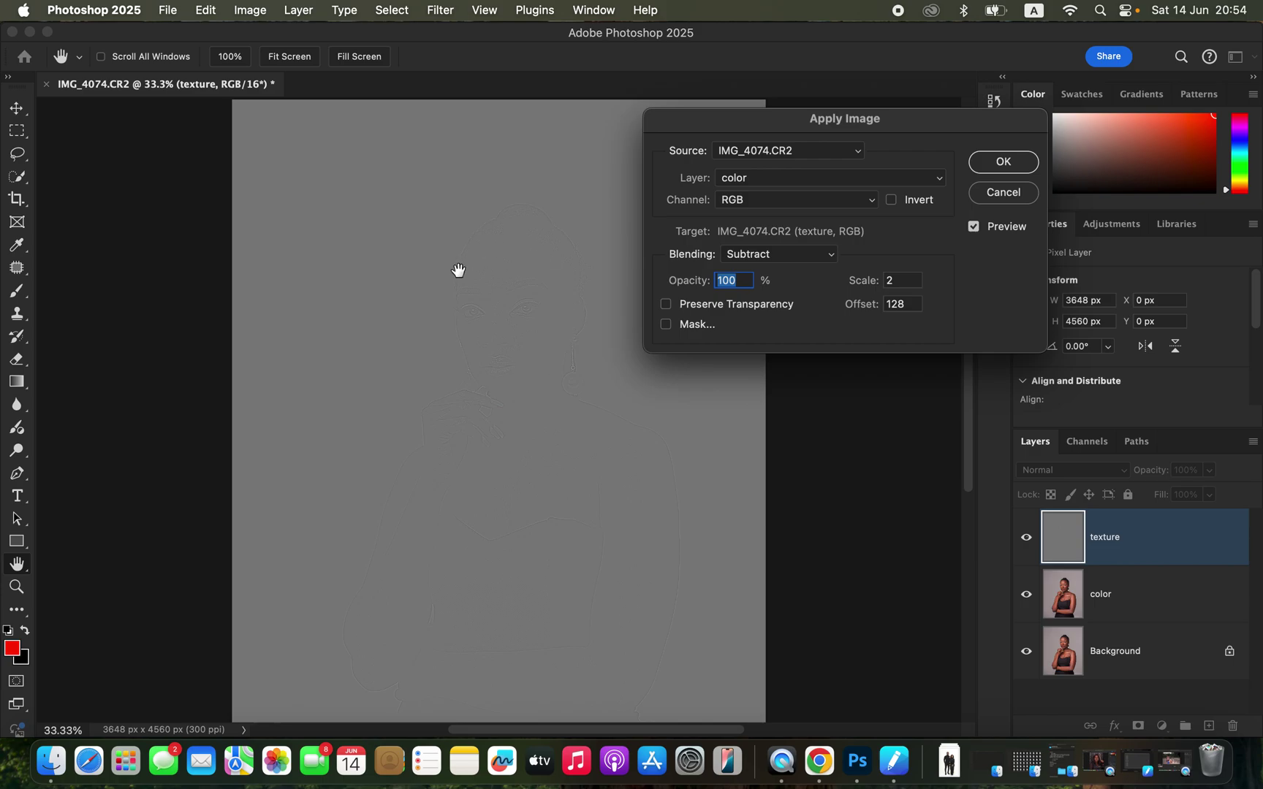
Step: Set the Apply Image blending to Add with Invert enabled and apply it to the texture layer
click(797, 255)
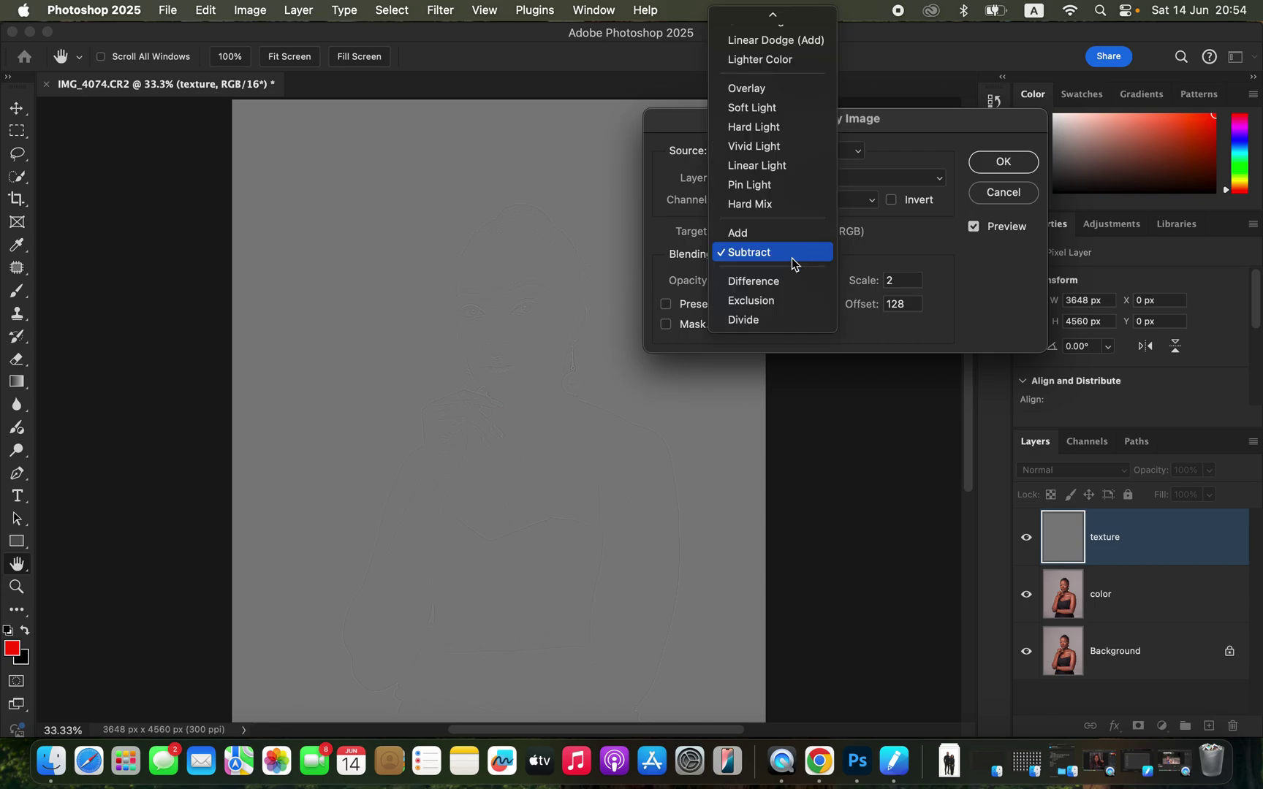
click(738, 232)
click(892, 201)
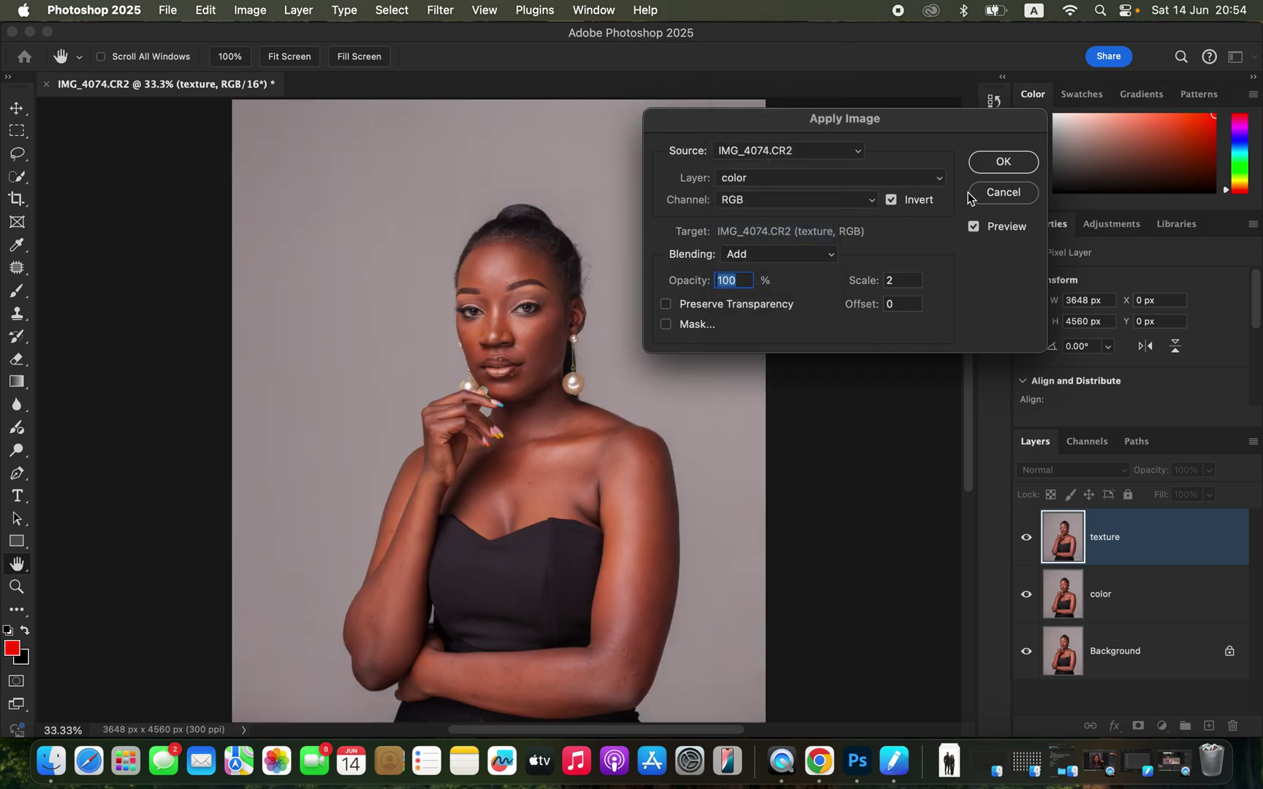
key(Return)
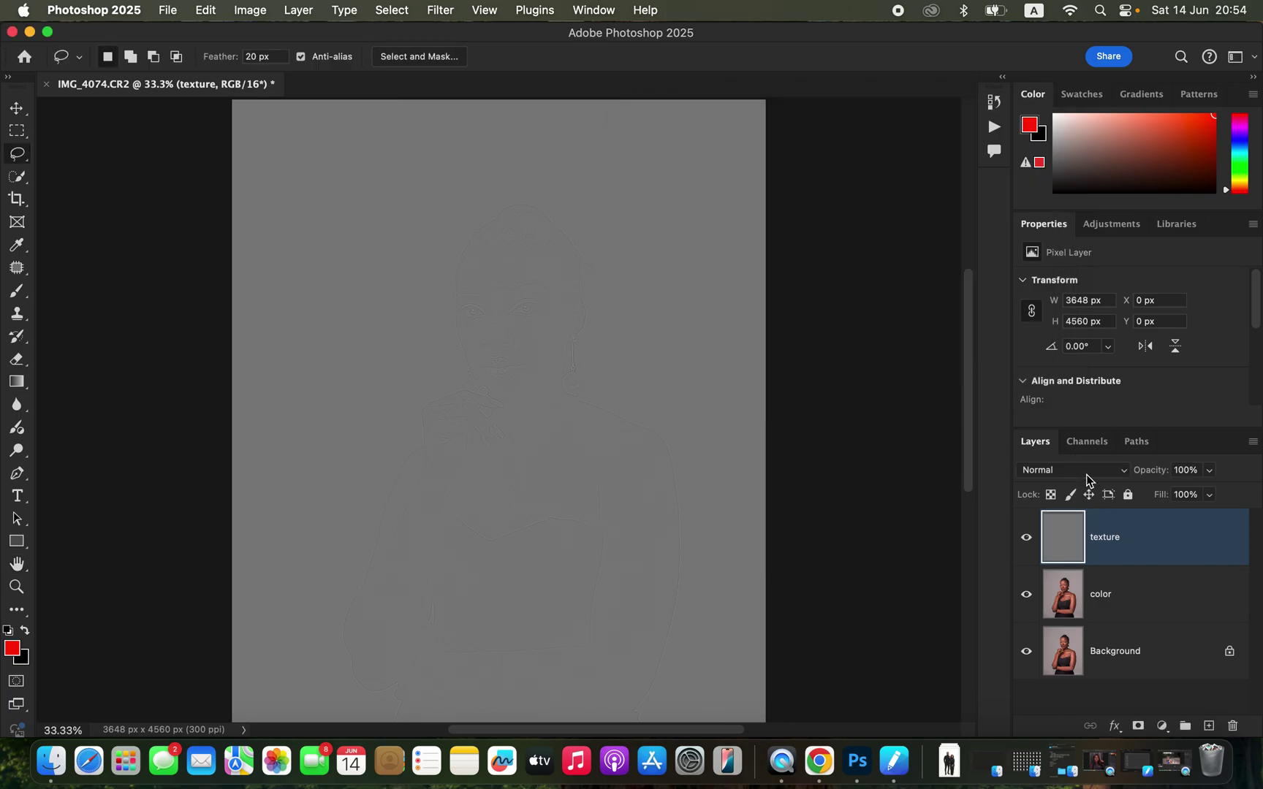
Step: Set the texture layer's blend mode to Linear Light and group it with the color layer
click(1085, 474)
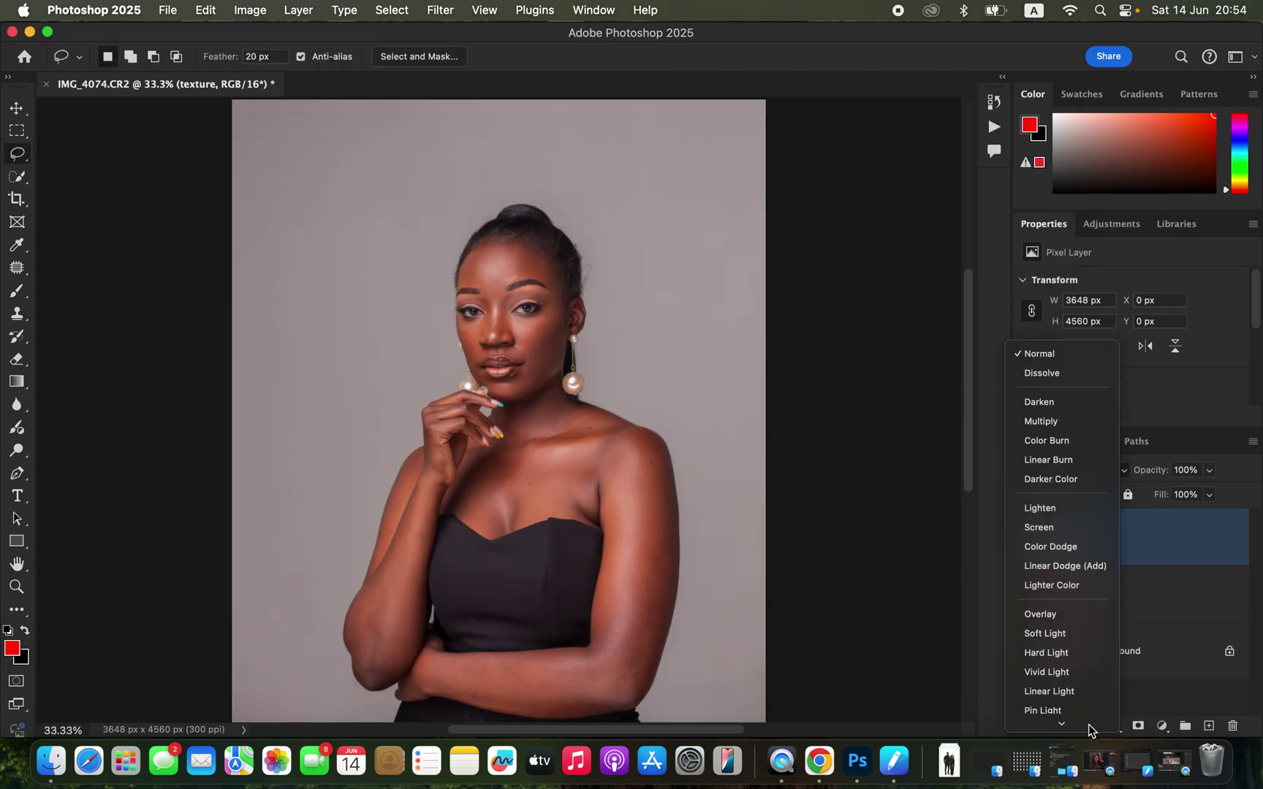
click(1084, 675)
shift+click(1162, 604)
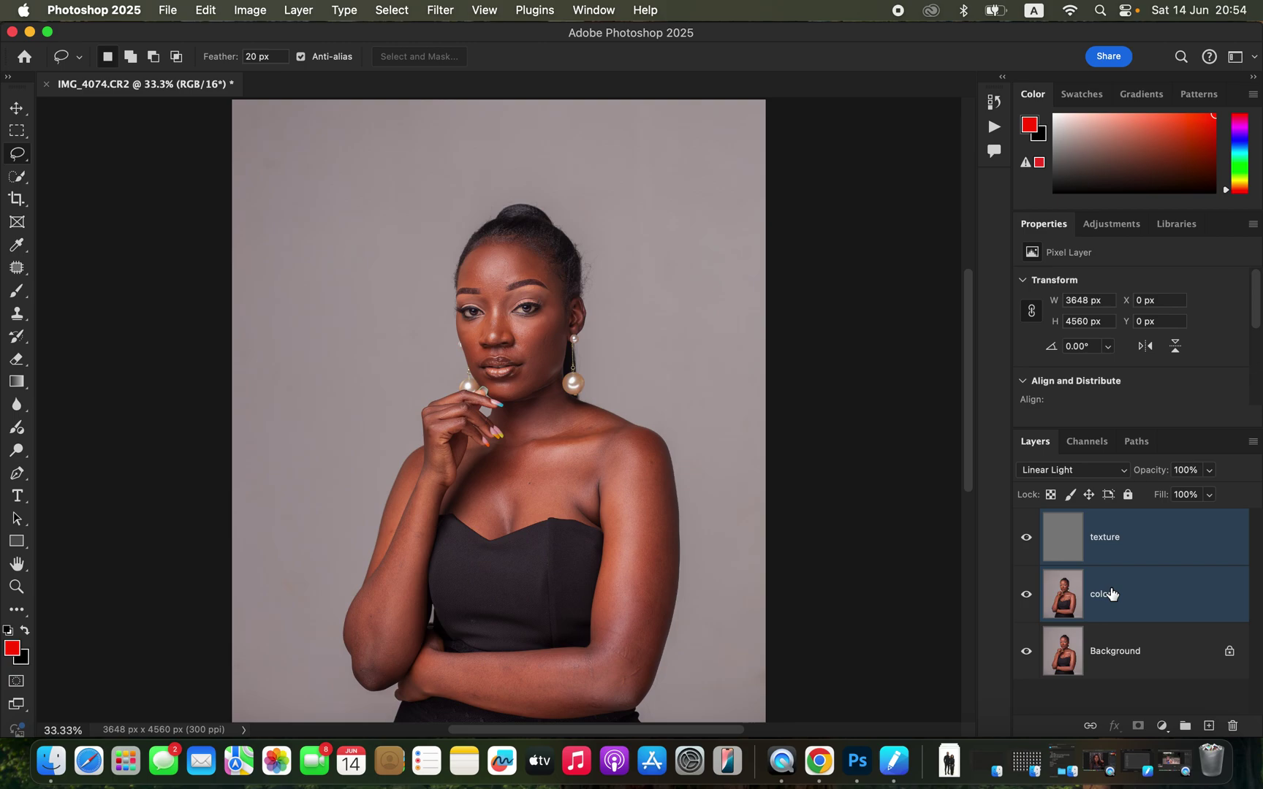
key(super+g)
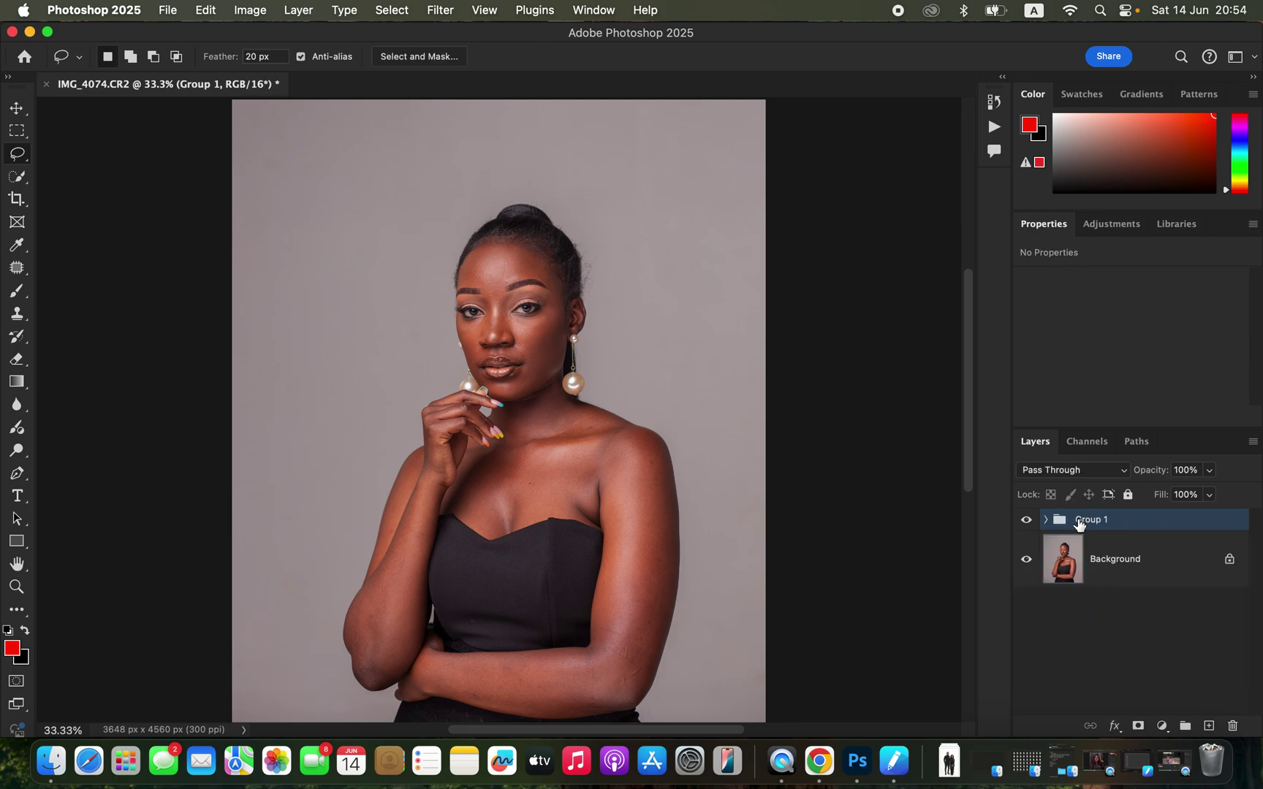
Step: Expand the layer group, select the color layer and hide the texture layer
click(1047, 521)
click(1142, 627)
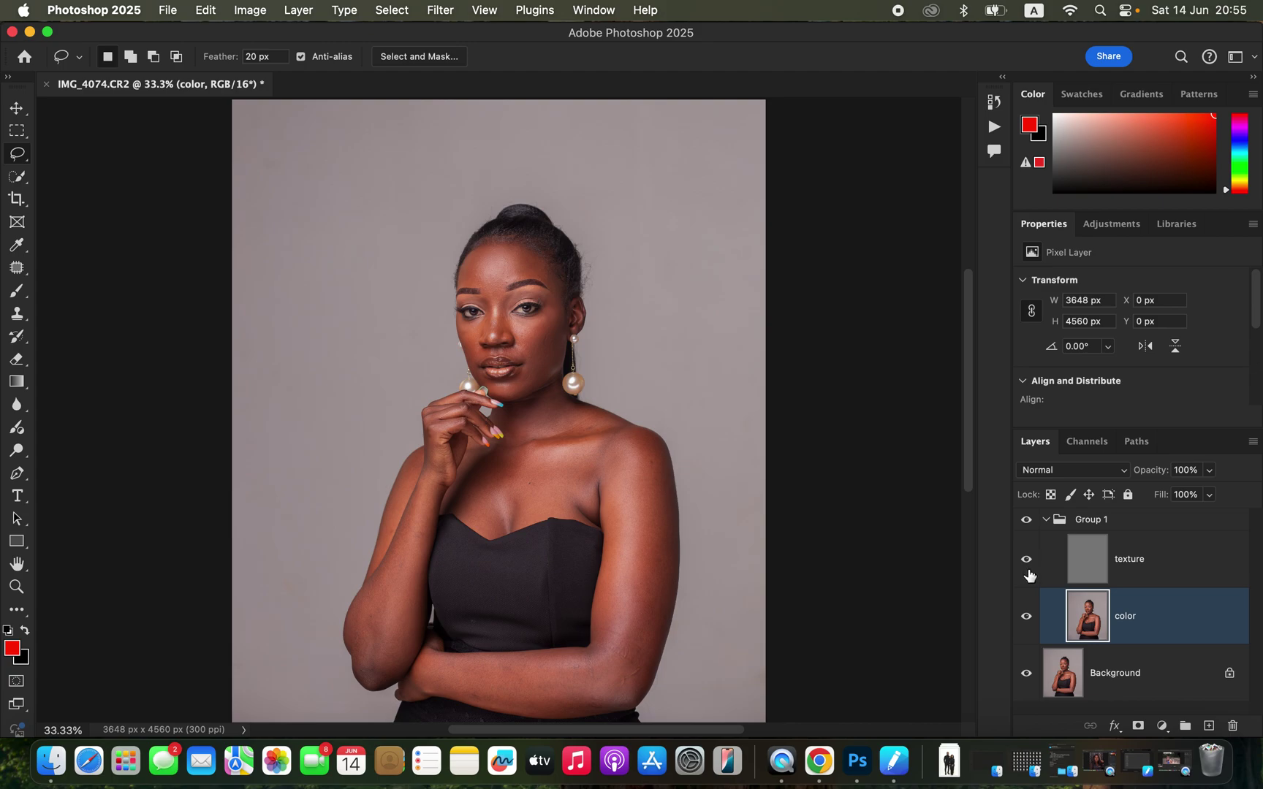
click(1027, 562)
Step: Switch to the Mixer Brush and clean the red paint out of the brush
drag(16, 290, 82, 339)
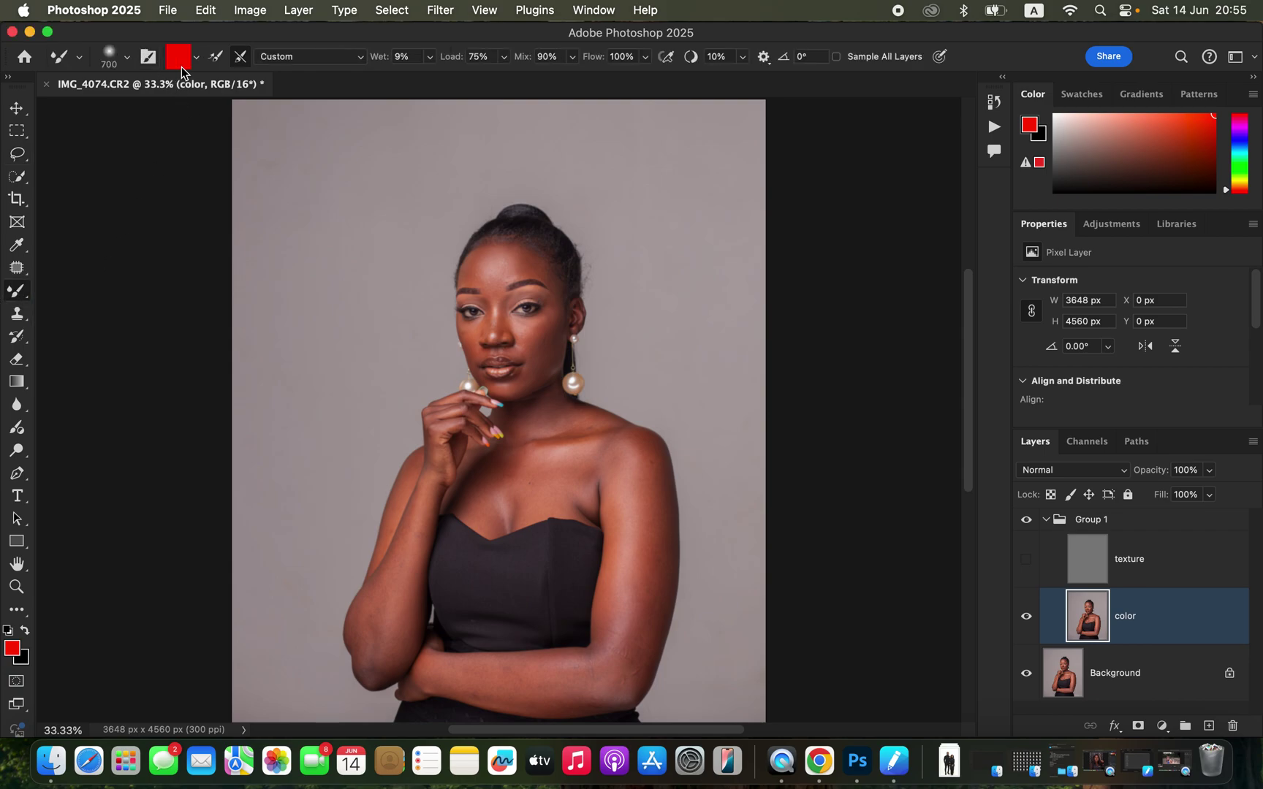
click(127, 58)
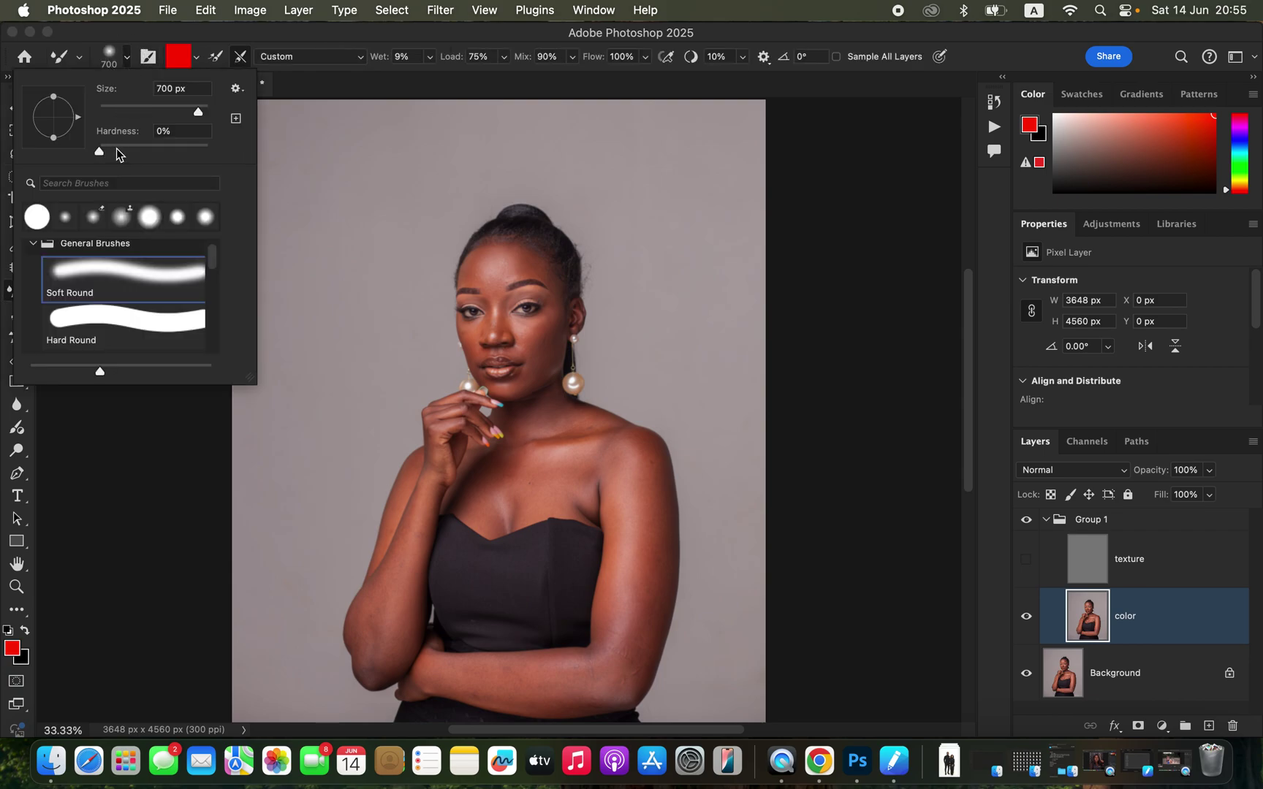
click(207, 44)
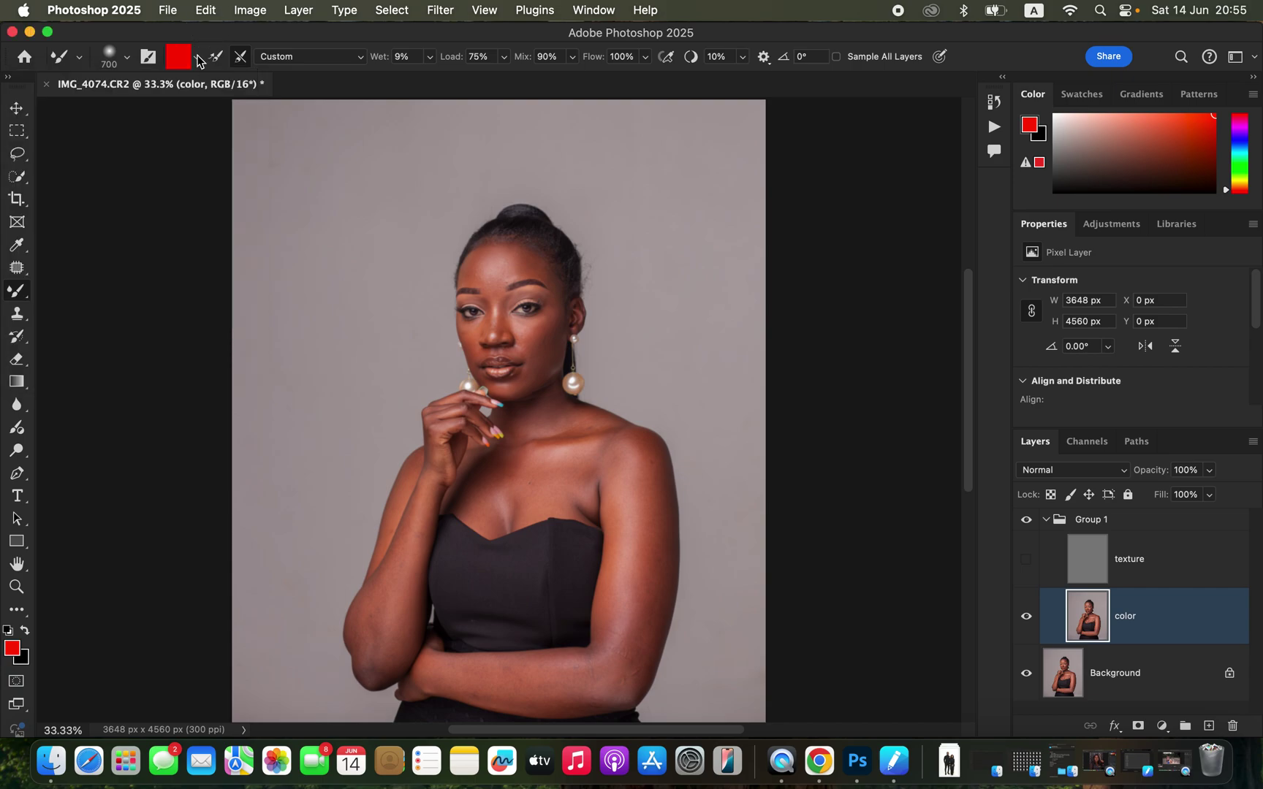
click(198, 59)
click(203, 96)
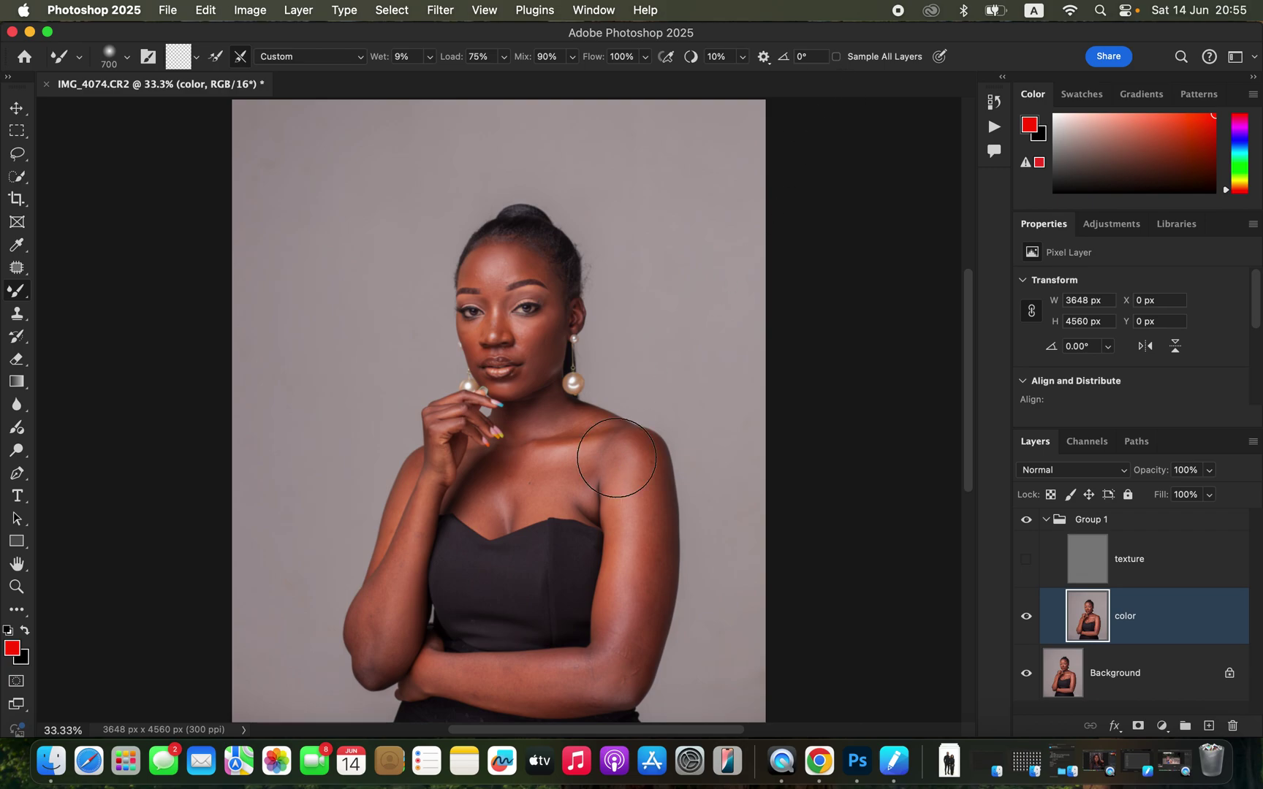
Step: Reduce the Mixer Brush to about 150 px and blend the skin tones on the arms, shoulders and chest of the color layer
key(bracketleft)
key(bracketleft)
key(bracketleft)
key(bracketleft)
key(bracketleft)
mouse_move(633, 506)
mouse_down()
mouse_move(629, 470)
mouse_move(614, 603)
mouse_move(633, 487)
mouse_move(653, 474)
mouse_move(654, 489)
mouse_move(637, 600)
mouse_move(647, 423)
mouse_move(612, 433)
mouse_move(612, 531)
mouse_move(619, 430)
mouse_move(627, 409)
mouse_move(645, 464)
mouse_move(641, 409)
mouse_move(647, 542)
mouse_move(621, 626)
mouse_move(629, 637)
mouse_move(639, 584)
mouse_move(626, 632)
mouse_move(605, 647)
mouse_move(444, 635)
mouse_move(484, 651)
mouse_move(460, 652)
mouse_move(555, 665)
mouse_move(524, 663)
mouse_move(595, 661)
mouse_move(548, 637)
mouse_move(578, 632)
mouse_move(563, 625)
mouse_move(499, 631)
mouse_move(501, 659)
mouse_move(513, 657)
mouse_move(602, 602)
mouse_move(600, 578)
mouse_move(642, 499)
mouse_move(646, 418)
mouse_move(654, 544)
mouse_move(652, 517)
mouse_up()
mouse_move(628, 631)
mouse_down()
mouse_move(483, 642)
mouse_move(503, 654)
mouse_move(430, 641)
mouse_up()
mouse_move(413, 581)
mouse_down()
mouse_move(377, 571)
mouse_move(421, 465)
mouse_move(403, 605)
mouse_move(376, 556)
mouse_move(357, 584)
mouse_move(368, 631)
mouse_move(389, 596)
mouse_move(379, 635)
mouse_move(391, 604)
mouse_move(402, 539)
mouse_move(385, 545)
mouse_move(437, 440)
mouse_up()
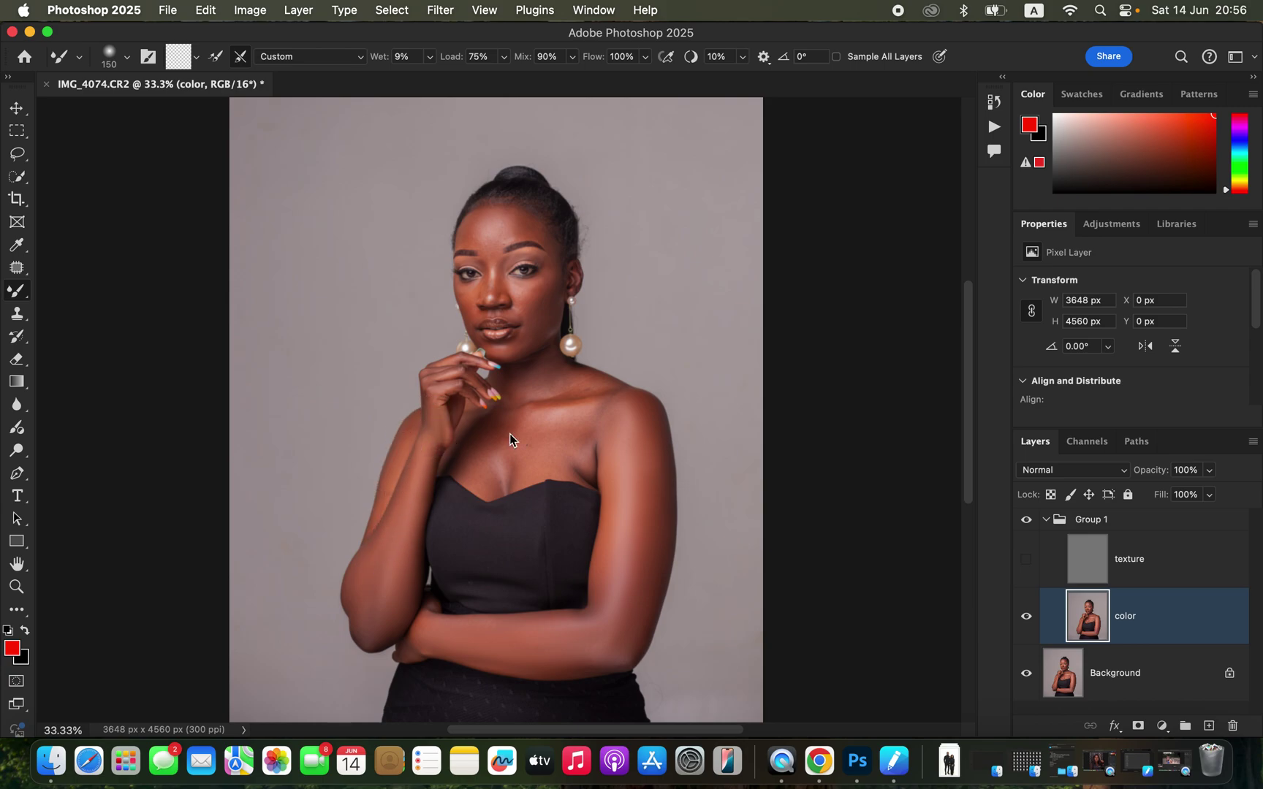
drag(386, 606, 364, 631)
mouse_move(575, 437)
mouse_down()
mouse_move(636, 410)
mouse_move(589, 421)
mouse_move(581, 461)
mouse_move(590, 423)
mouse_move(486, 447)
mouse_move(489, 478)
mouse_move(532, 454)
mouse_move(583, 461)
mouse_move(582, 472)
mouse_move(609, 412)
mouse_move(646, 423)
mouse_up()
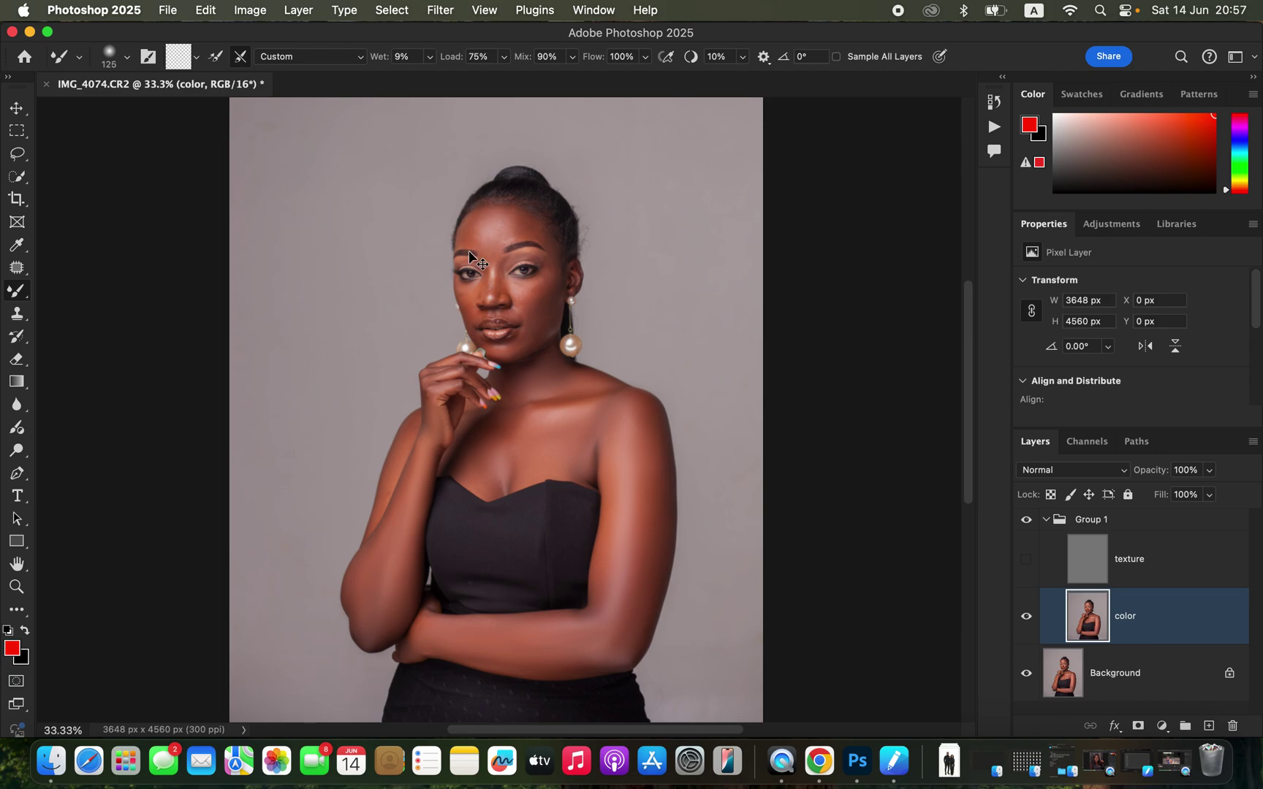
Step: Blend the facial skin tones on the color layer with the Mixer Brush reduced to 80 px and show the texture layer again
key(super+equal)
scroll(563, 409, up, 3)
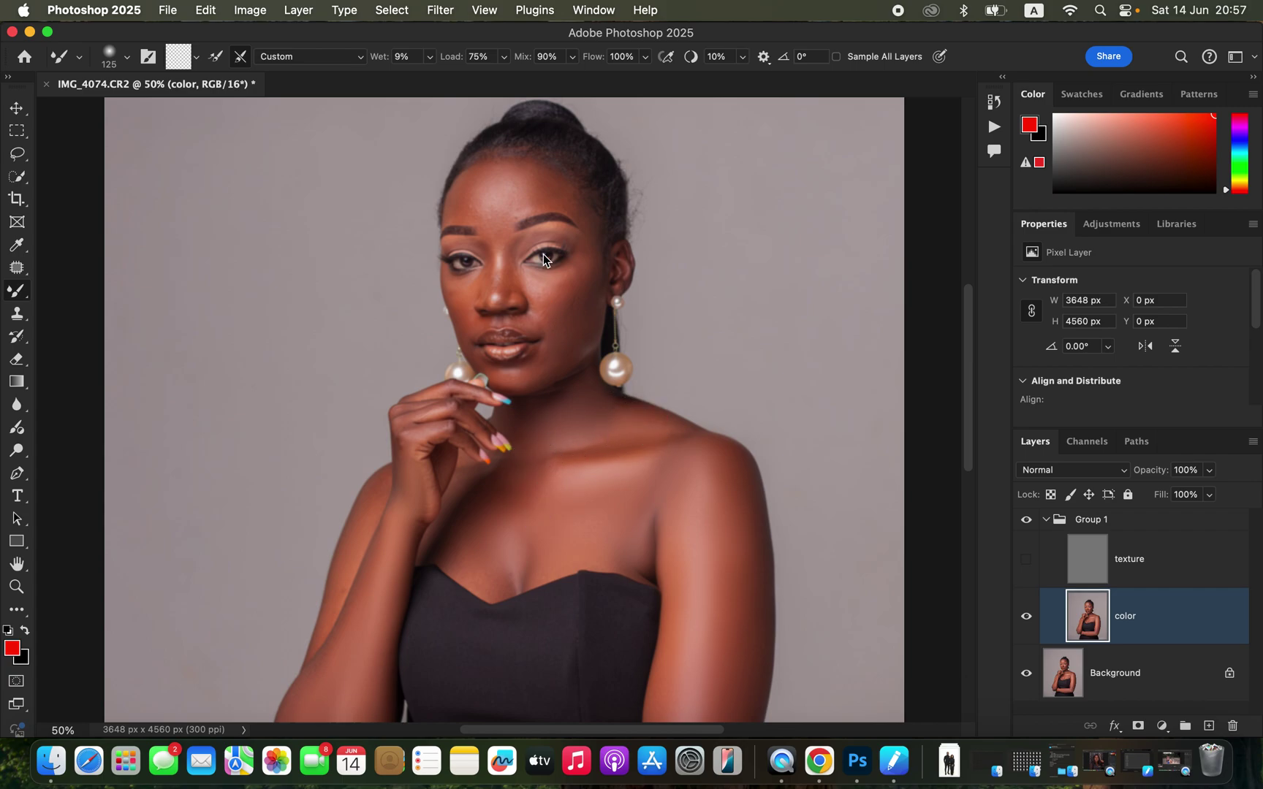
mouse_move(557, 298)
mouse_down()
mouse_move(561, 280)
mouse_move(535, 280)
mouse_move(555, 281)
mouse_move(559, 299)
mouse_move(568, 290)
mouse_move(559, 302)
mouse_move(589, 282)
mouse_move(543, 366)
mouse_move(575, 312)
mouse_move(522, 375)
mouse_move(575, 340)
mouse_up()
mouse_move(492, 240)
mouse_down()
mouse_move(463, 204)
mouse_move(473, 182)
mouse_move(469, 209)
mouse_move(491, 176)
mouse_move(566, 198)
mouse_move(587, 219)
mouse_move(541, 179)
mouse_move(523, 207)
mouse_move(496, 213)
mouse_move(497, 185)
mouse_move(512, 188)
mouse_move(511, 210)
mouse_move(523, 206)
mouse_move(527, 174)
mouse_move(506, 176)
mouse_move(483, 209)
mouse_move(502, 234)
mouse_move(463, 202)
mouse_move(481, 212)
mouse_move(483, 186)
mouse_move(529, 199)
mouse_move(531, 178)
mouse_move(524, 206)
mouse_move(532, 182)
mouse_move(583, 217)
mouse_move(542, 201)
mouse_move(583, 218)
mouse_move(475, 202)
mouse_move(506, 295)
mouse_move(512, 258)
mouse_move(507, 288)
mouse_move(497, 241)
mouse_move(486, 288)
mouse_move(503, 246)
mouse_up()
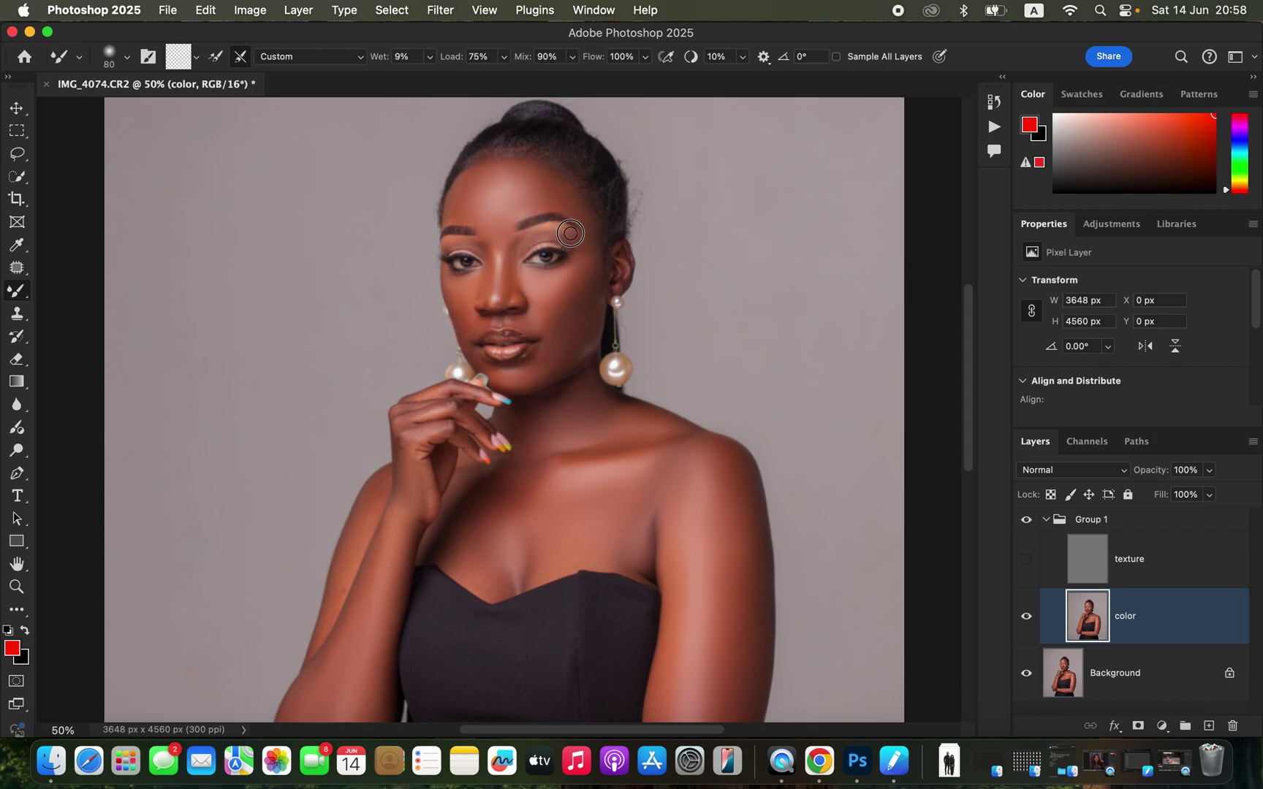
mouse_move(502, 285)
mouse_down()
mouse_move(495, 301)
mouse_move(482, 288)
mouse_up()
key(super+minus)
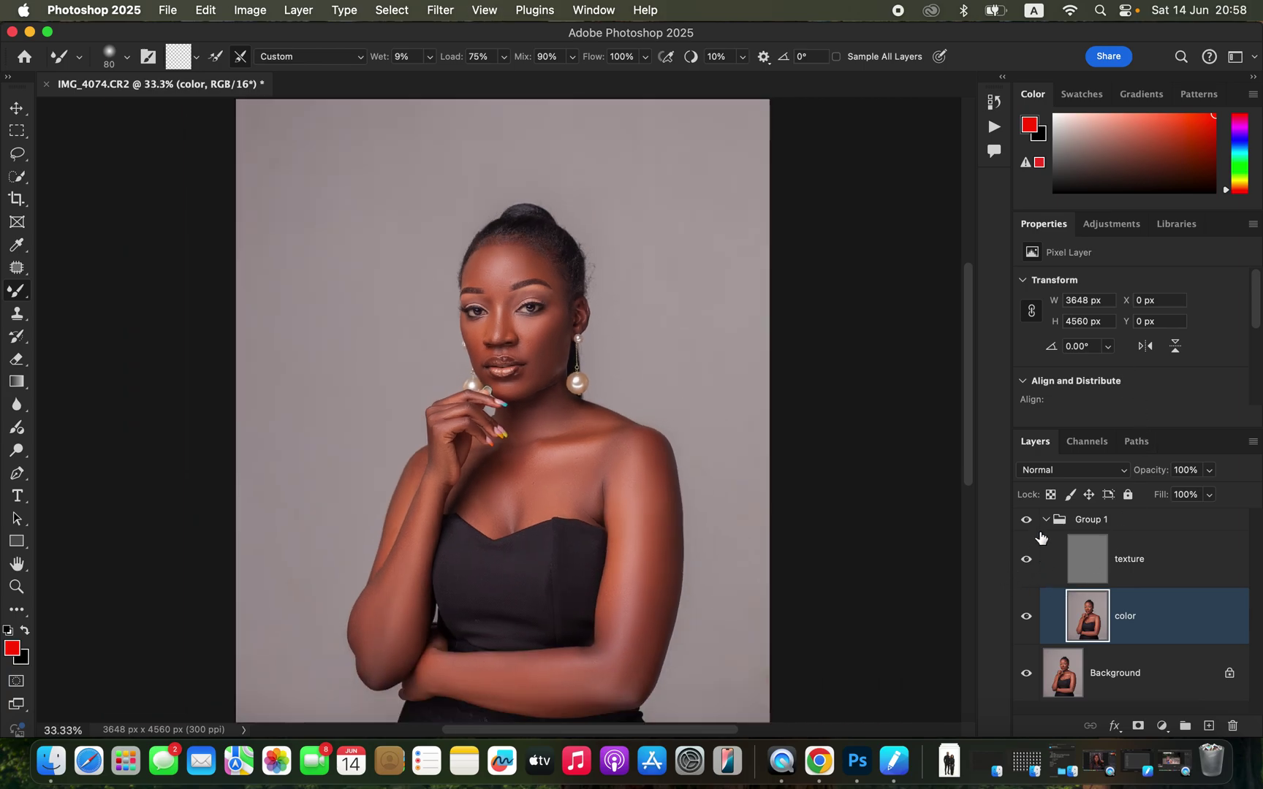
Step: Toggle the layer group's visibility to compare the portrait before and after the skin smoothing
click(1026, 520)
click(1026, 519)
click(1026, 520)
Step: Select the texture layer and switch to the Clone Stamp tool, checking its brush and the Current Layer sampling option
click(1151, 571)
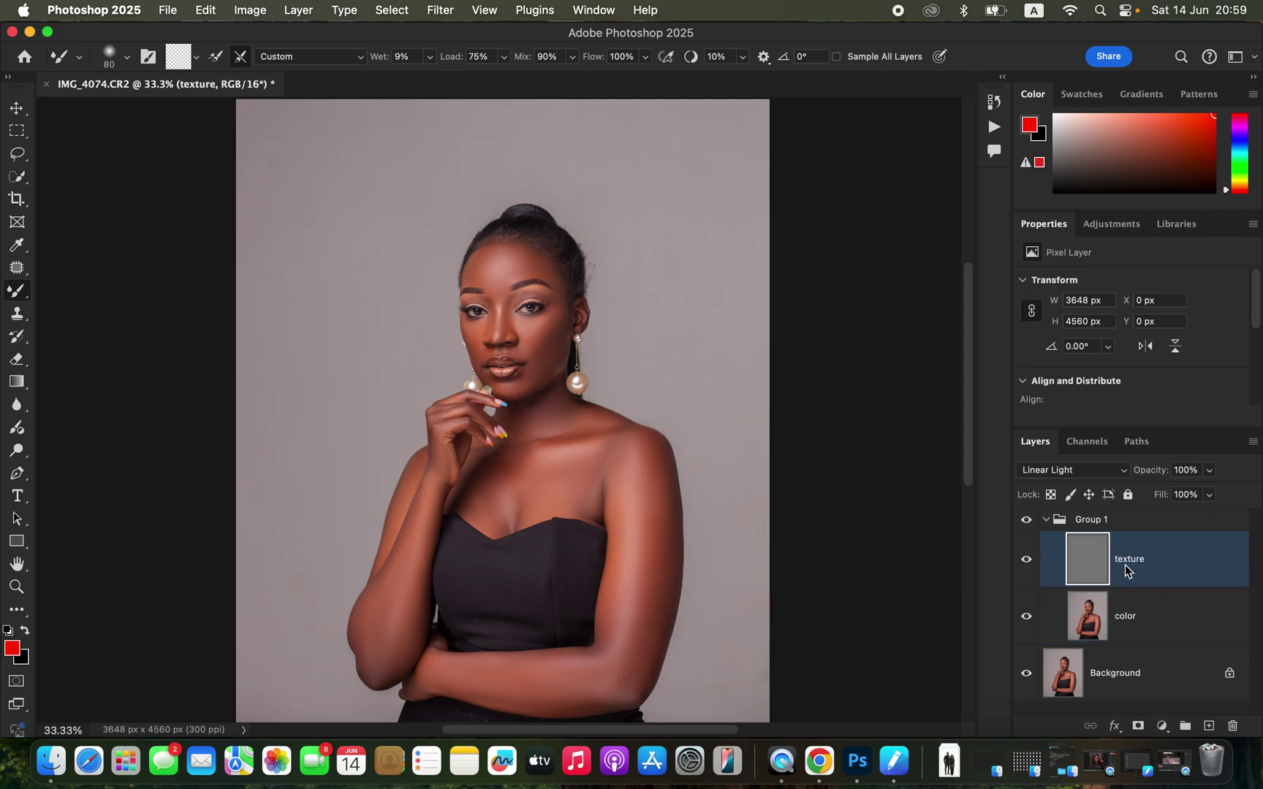
click(20, 314)
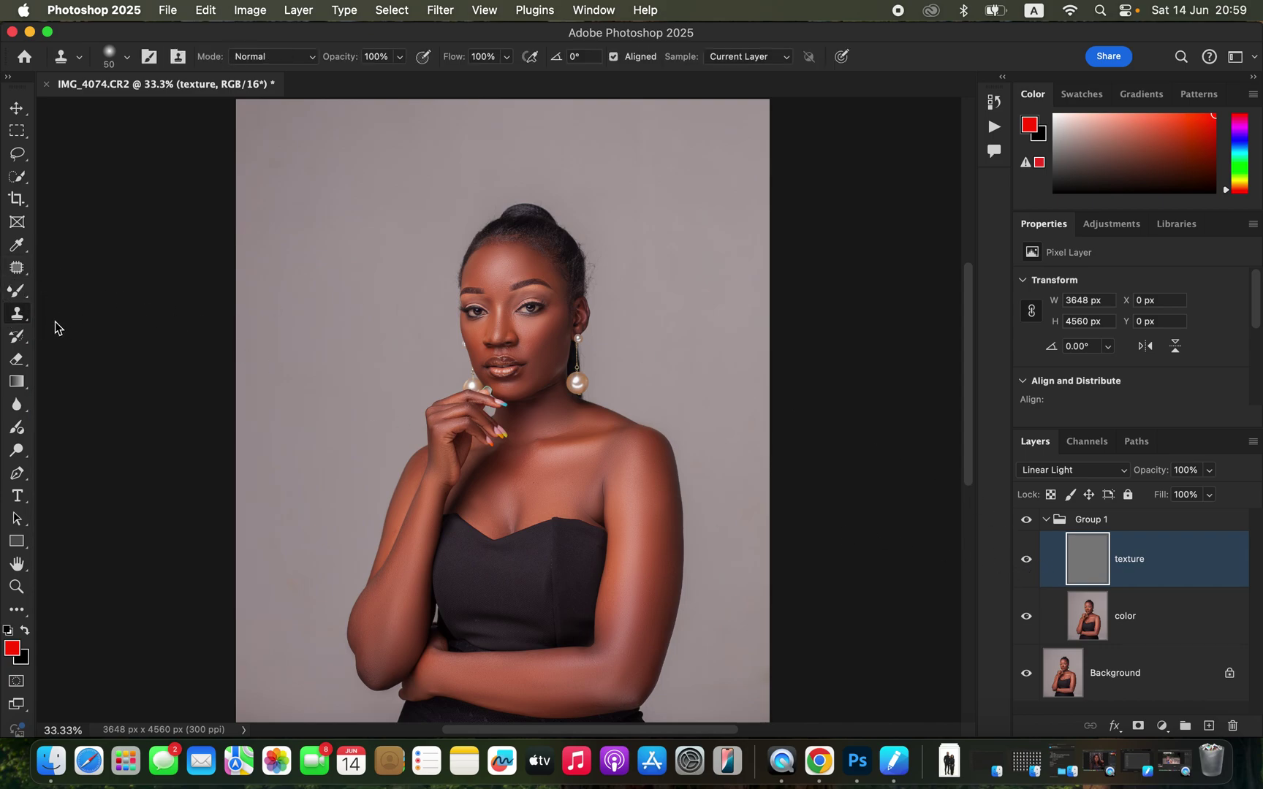
click(129, 60)
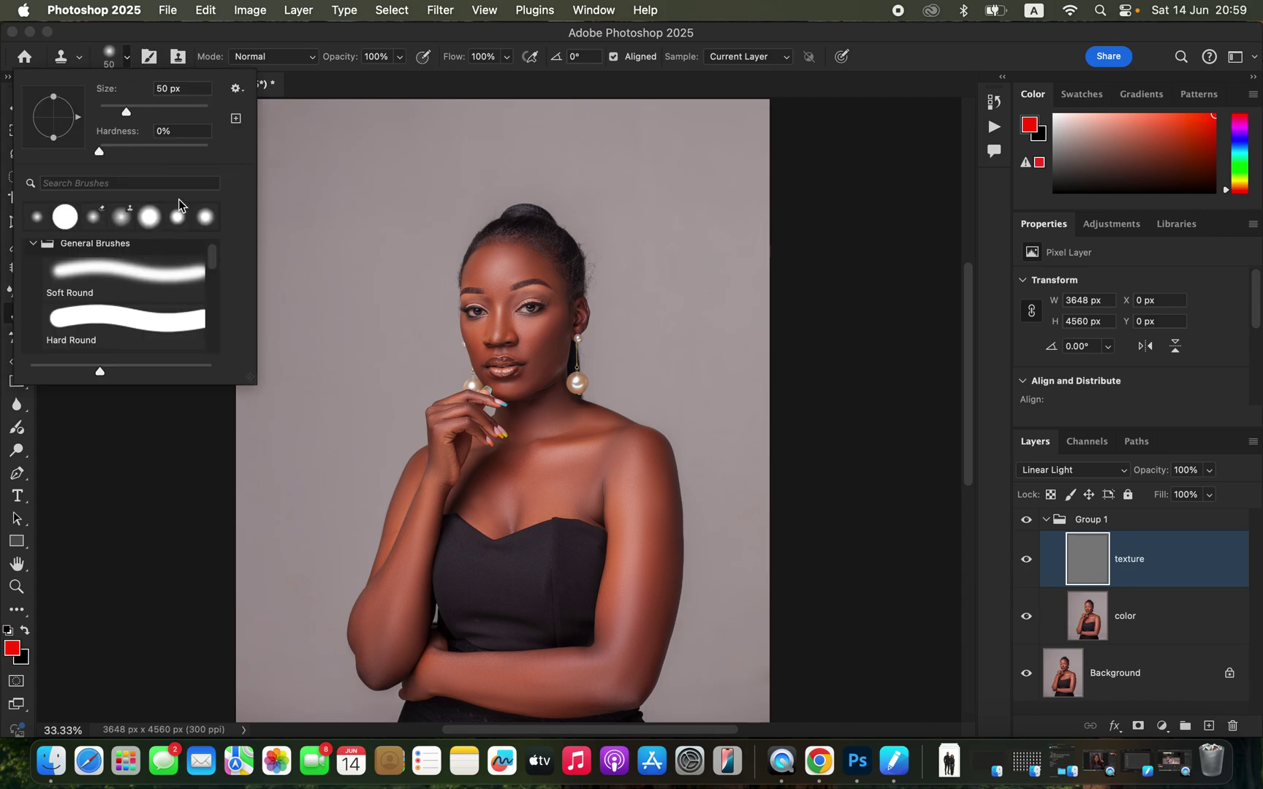
click(255, 47)
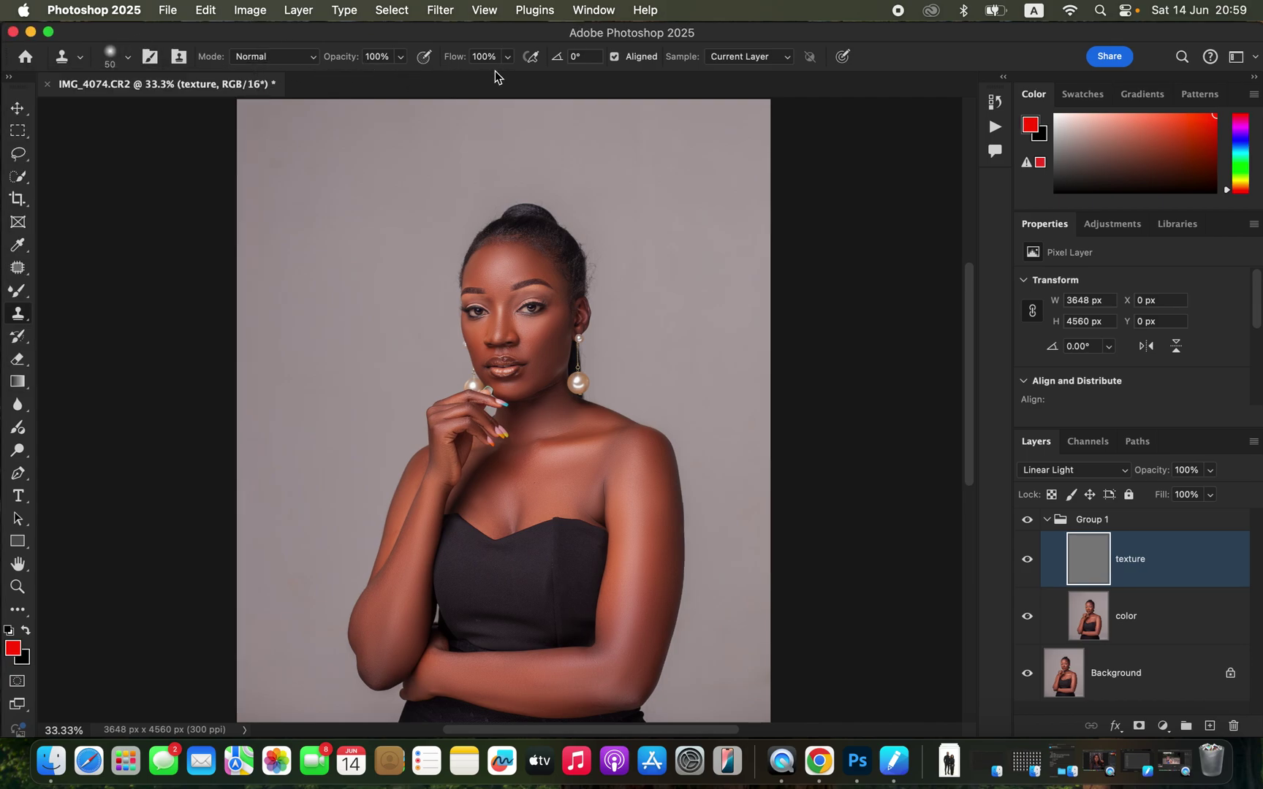
click(744, 61)
click(751, 63)
Step: Reduce the Clone Stamp to 35 px and clone clean skin texture over the bumps around the mouth and on the cheek
key(super+equal)
key(super+equal)
key(super+equal)
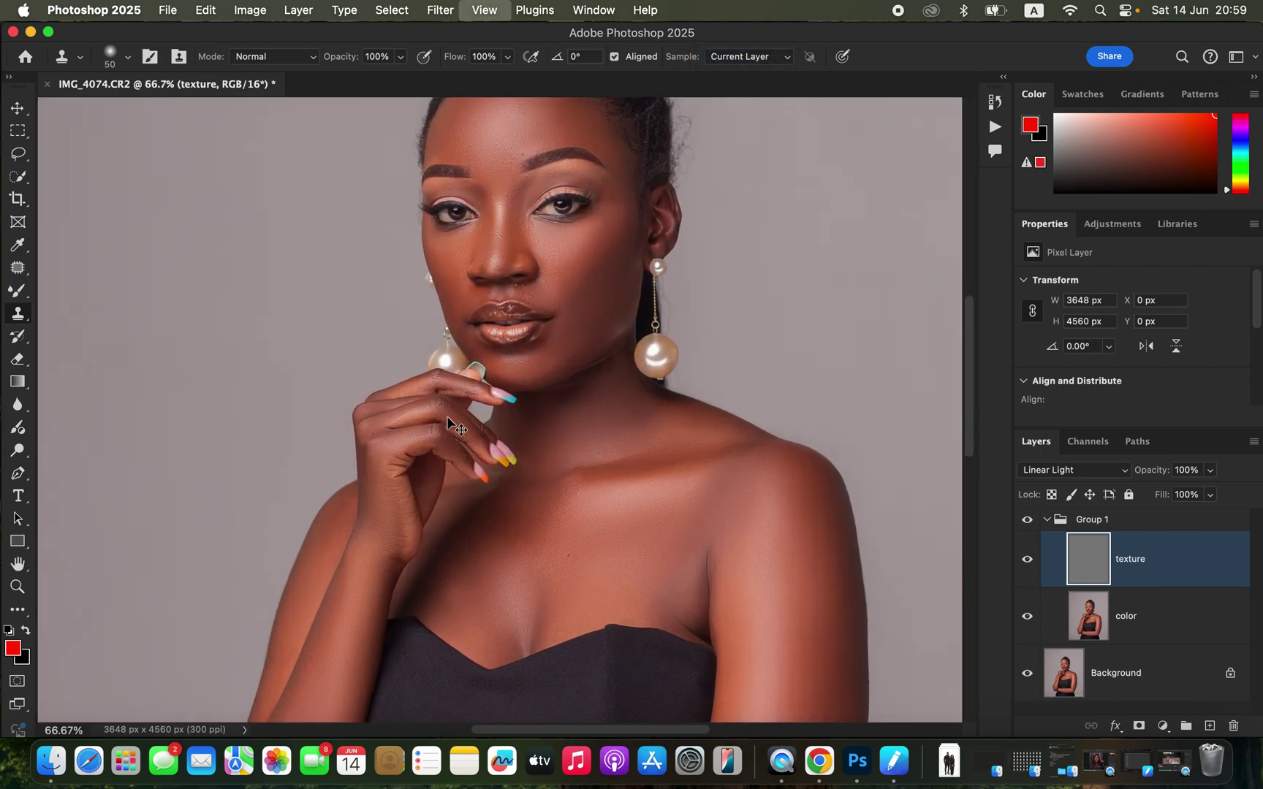
drag(626, 338, 620, 507)
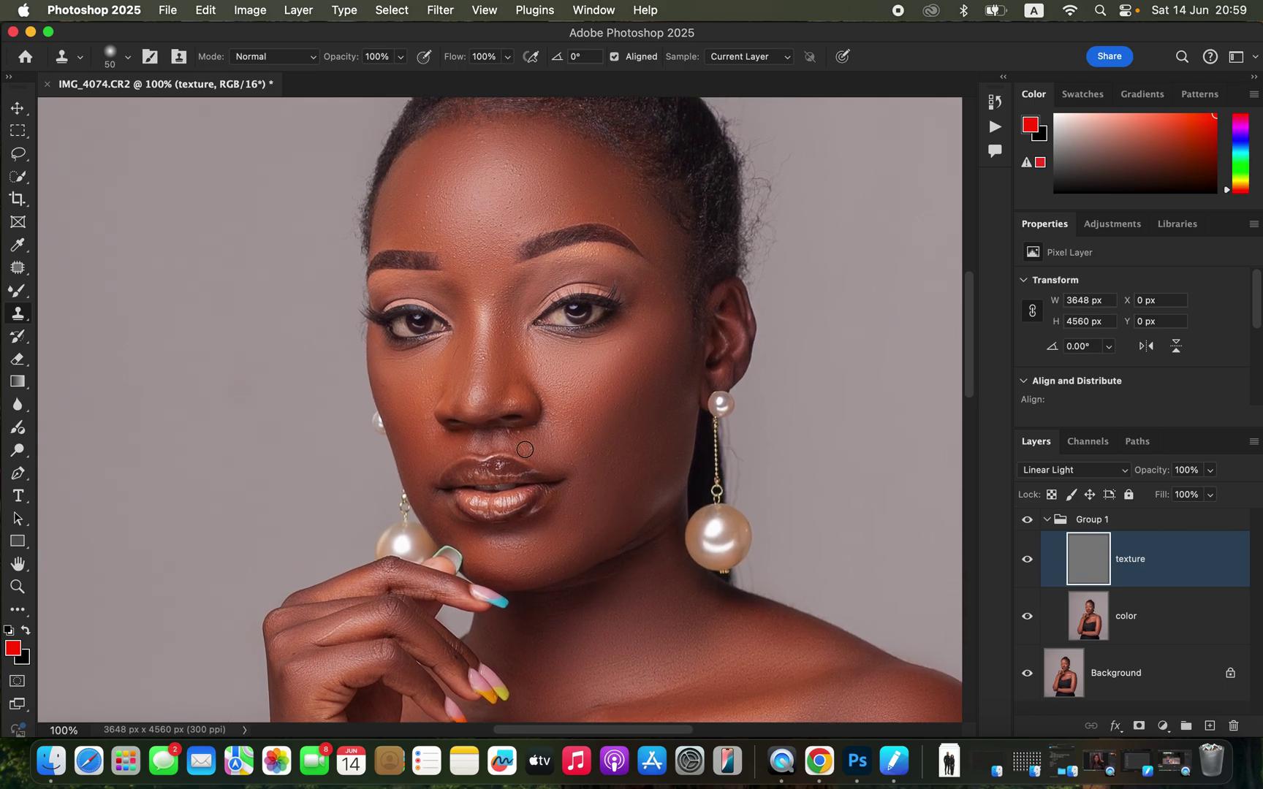
key(super+equal)
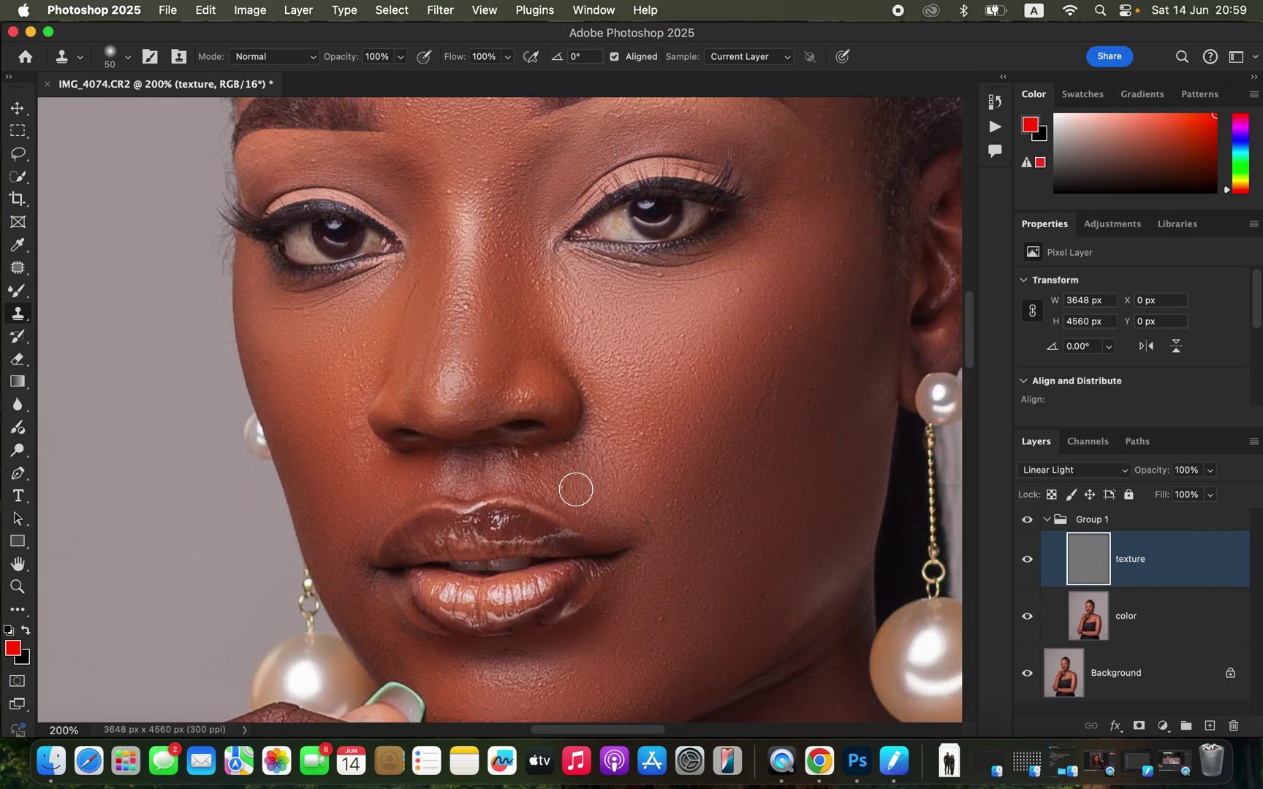
key(bracketleft)
key(bracketleft)
alt+click(576, 493)
click(776, 414)
click(781, 328)
key(bracketright)
click(678, 505)
Step: Reduce the Clone Stamp to 30 px and clone clean texture over bumps around the eyes and on the forehead
scroll(691, 526, up, 5)
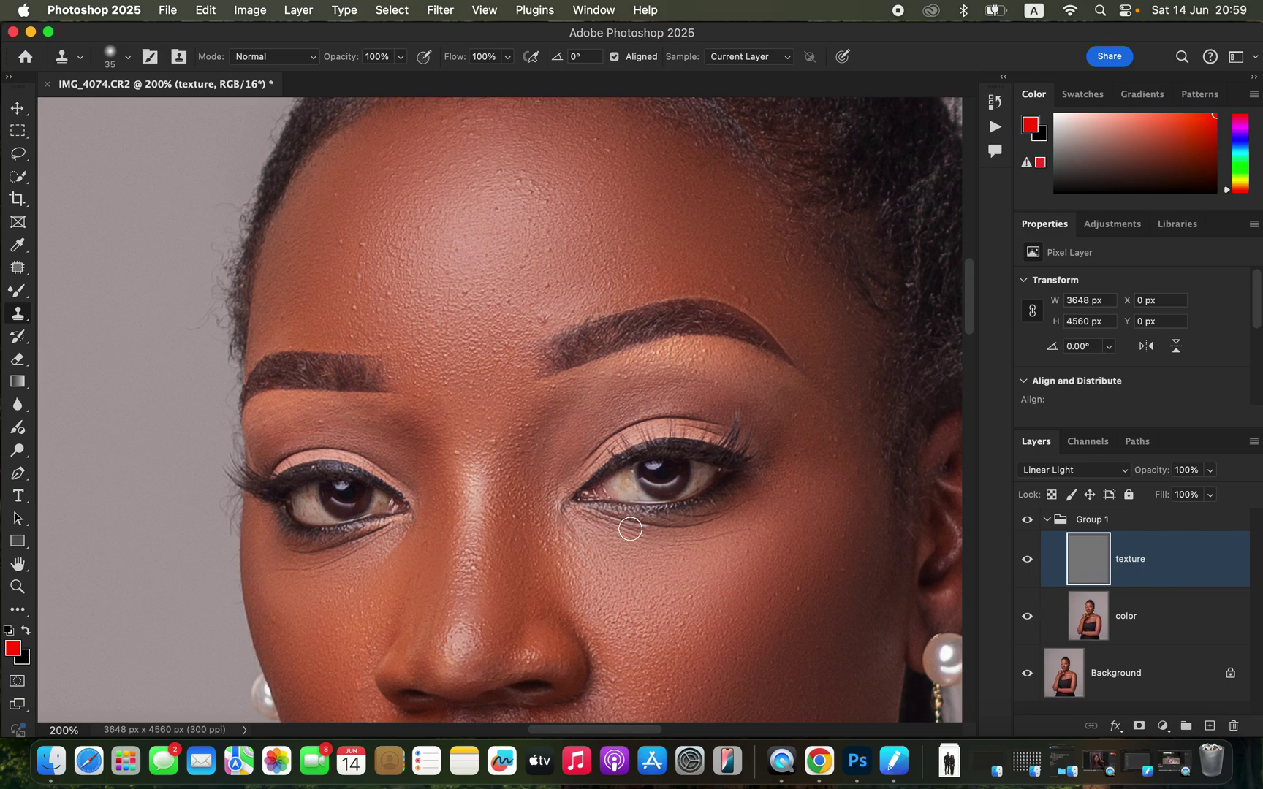
key(bracketleft)
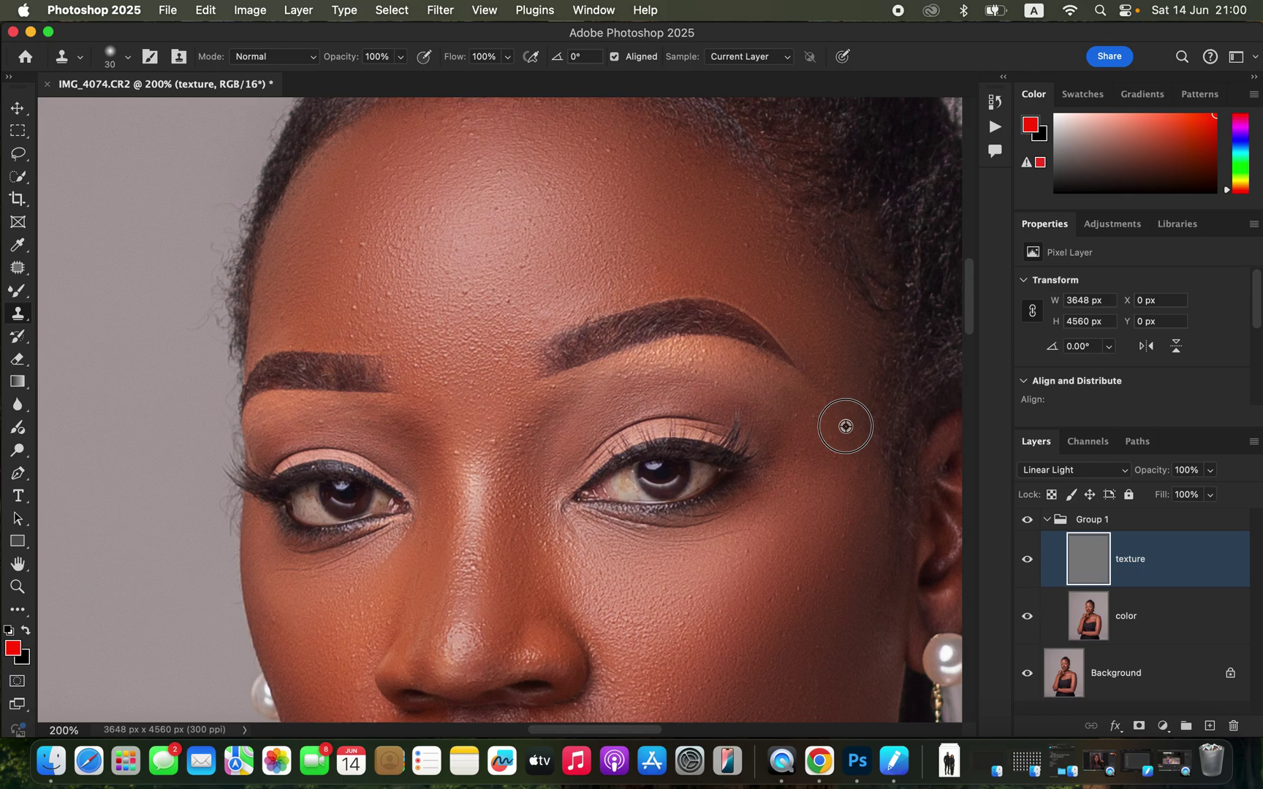
drag(383, 339, 359, 327)
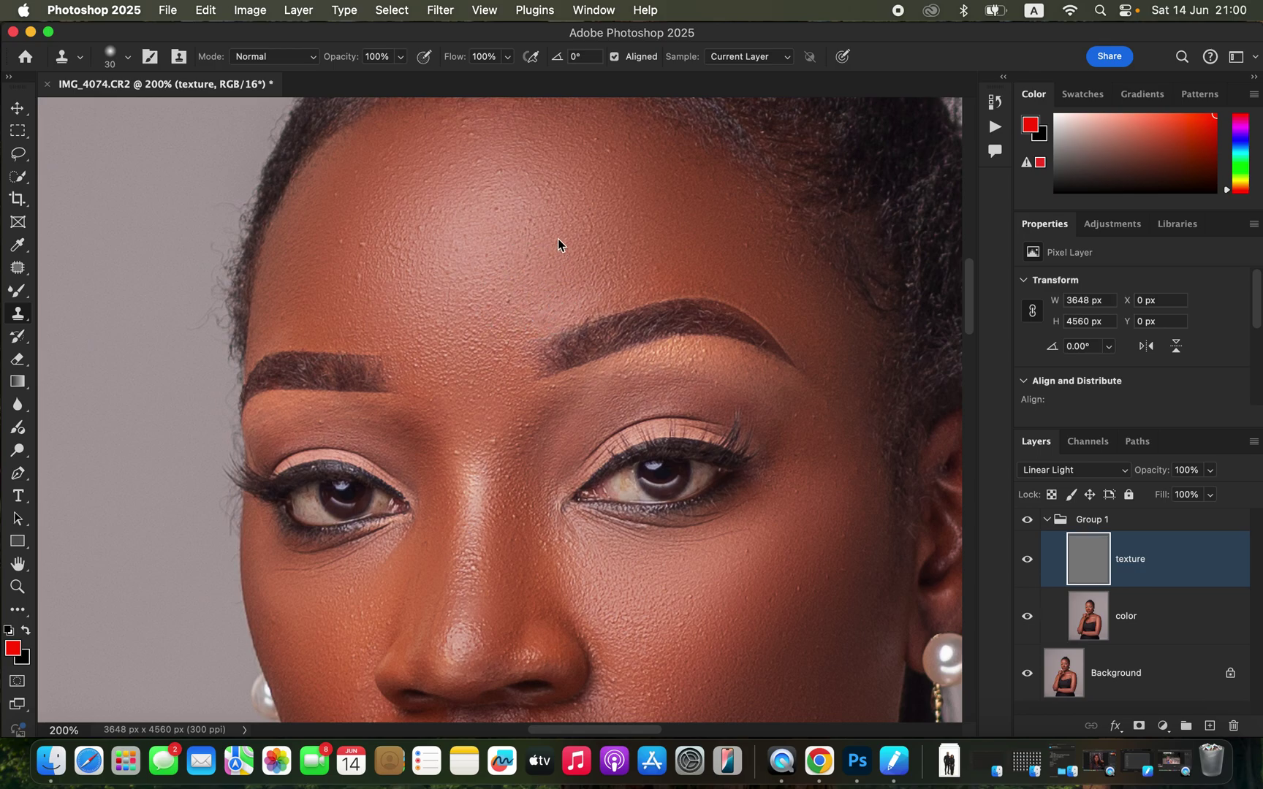
drag(491, 197, 488, 180)
Step: Clone clean skin texture over the blemishes on the chest and beside the underarm
scroll(700, 595, down, 20)
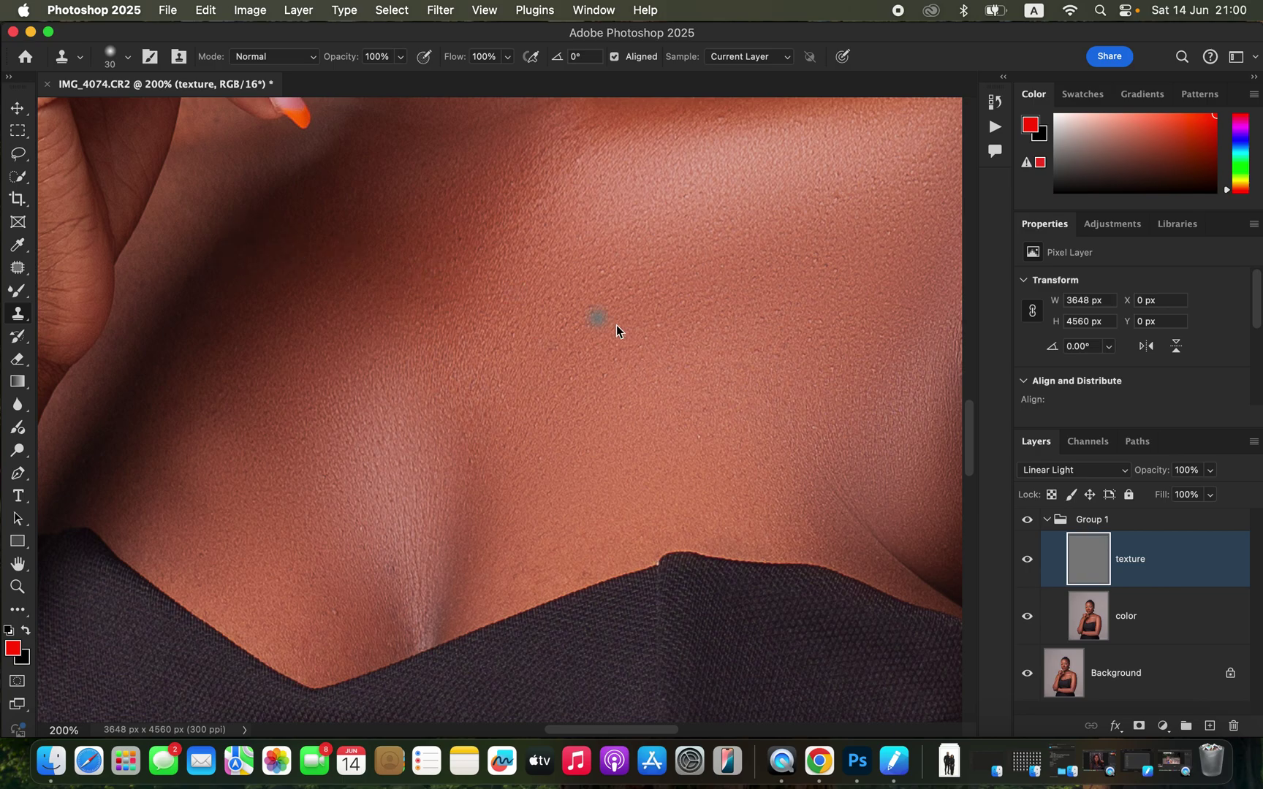
scroll(710, 395, right, 7)
scroll(710, 394, down, 3)
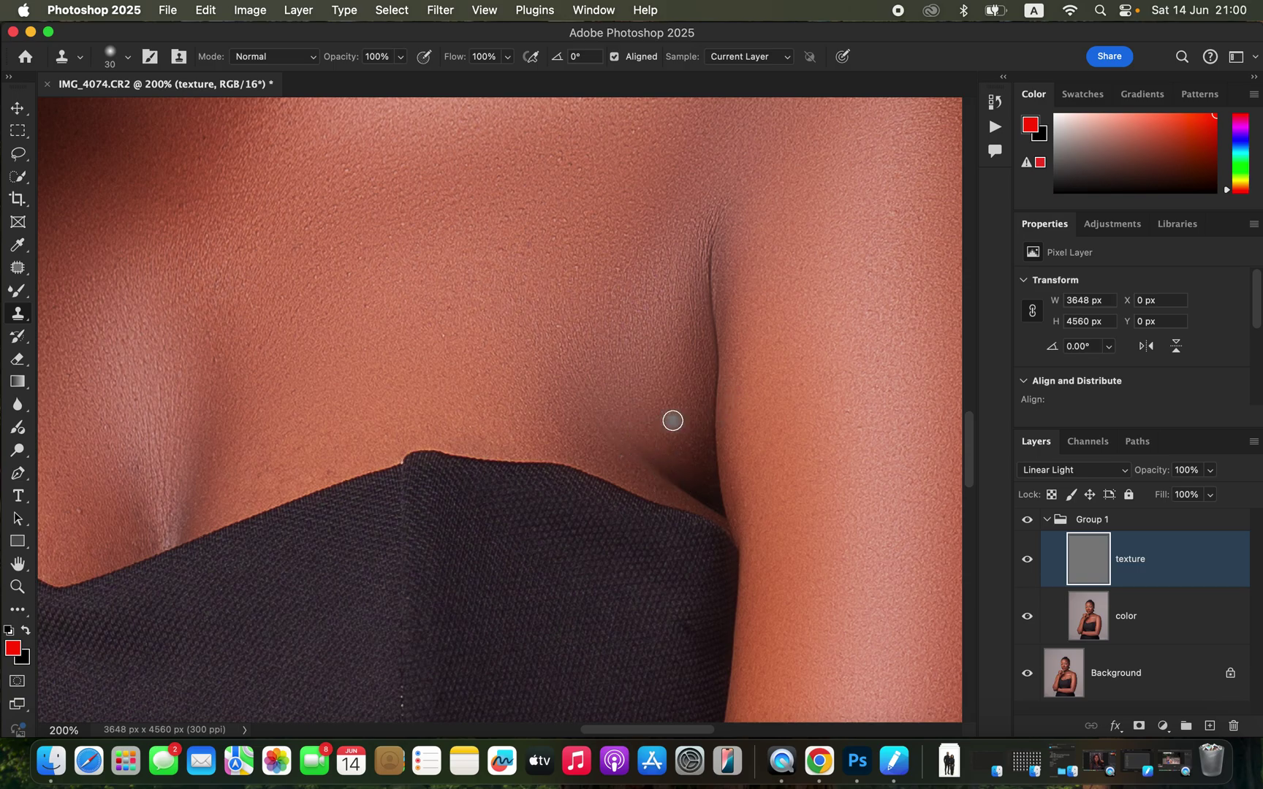
key(super+minus)
key(super+minus)
key(super+minus)
key(super+minus)
key(super+minus)
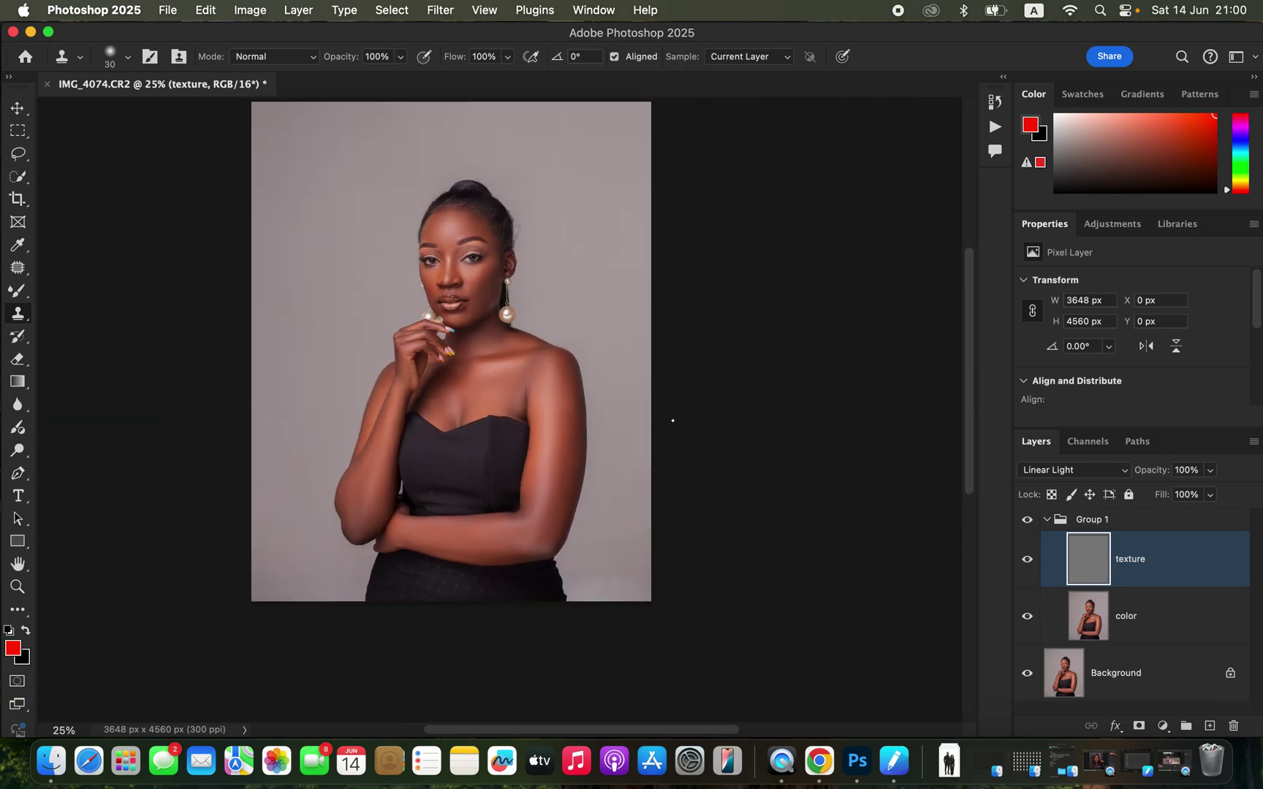
Step: Collapse the layer group, stamp the visible layers into a new layer above it and select the subject
click(1047, 521)
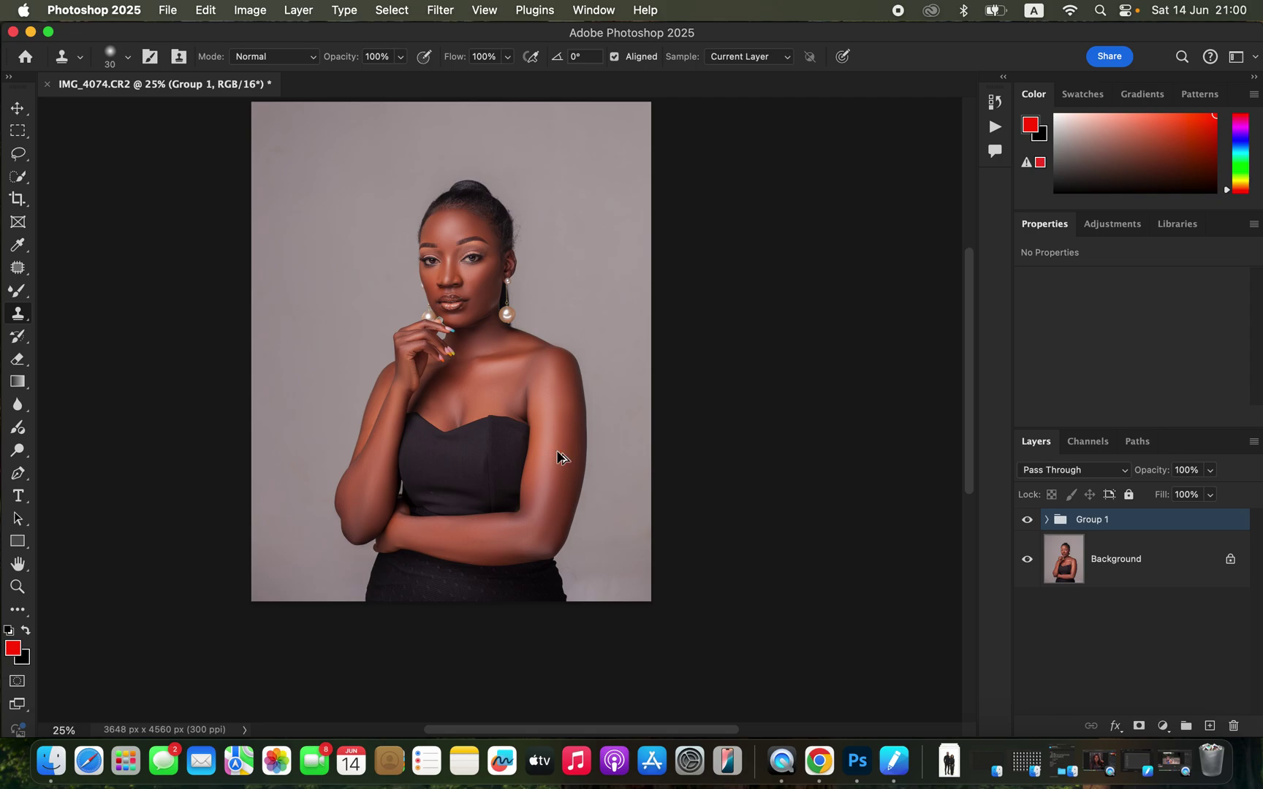
key(super+alt+shift+e)
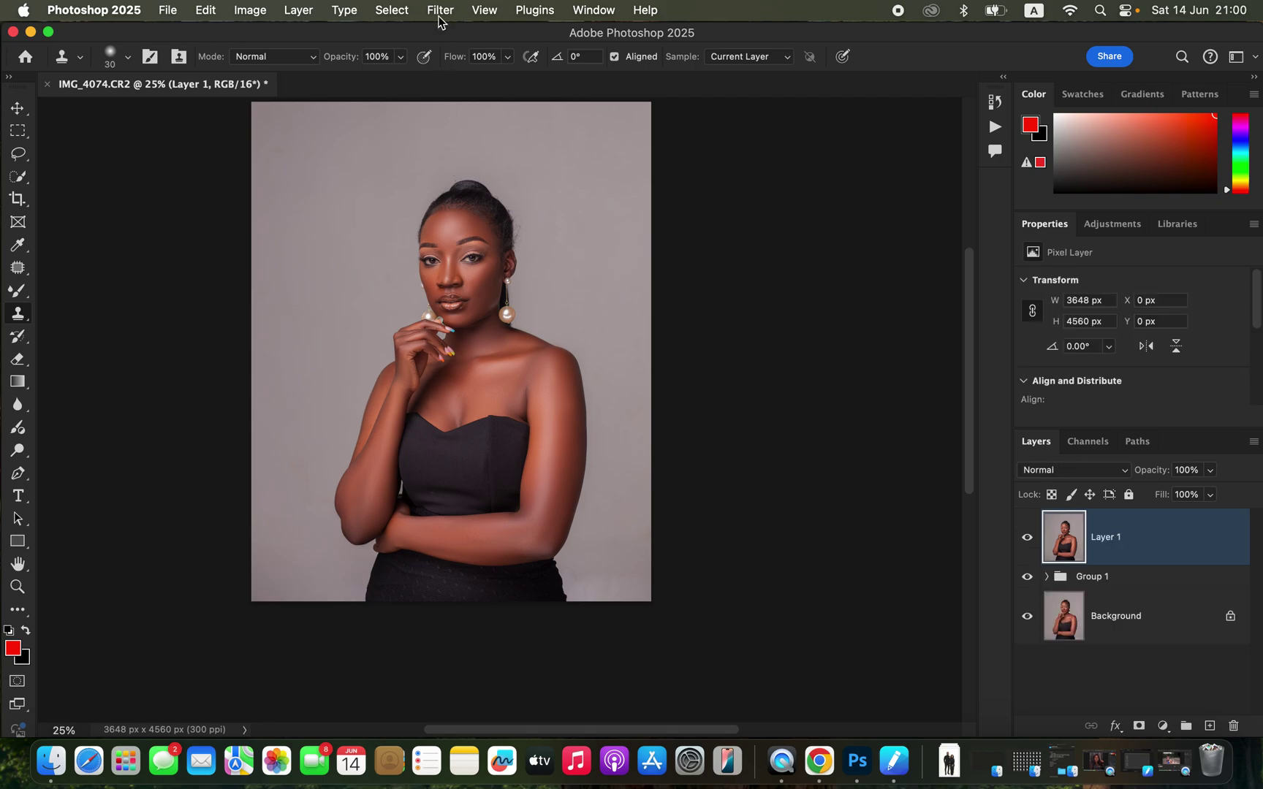
click(393, 11)
click(445, 211)
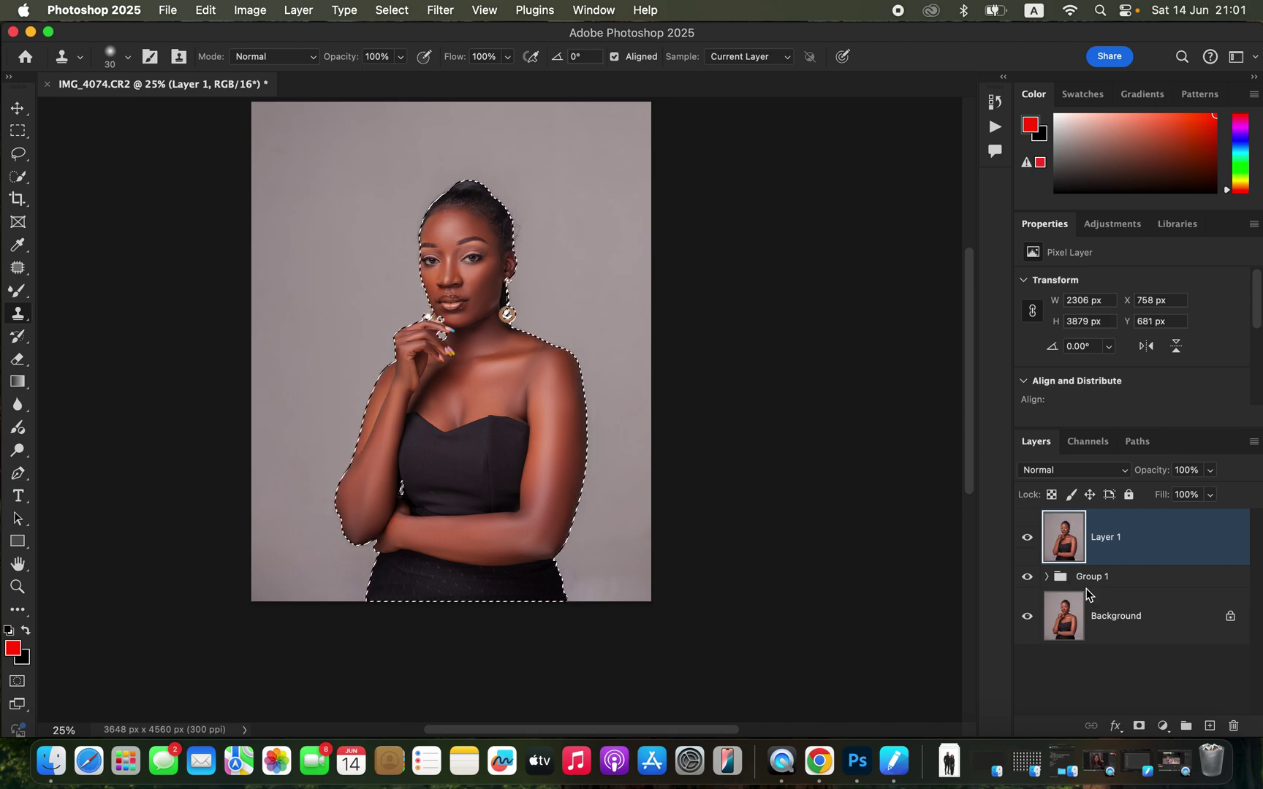
Step: Add an empty layer above the stamped layer and set its blend mode to Color
click(1210, 725)
click(1067, 472)
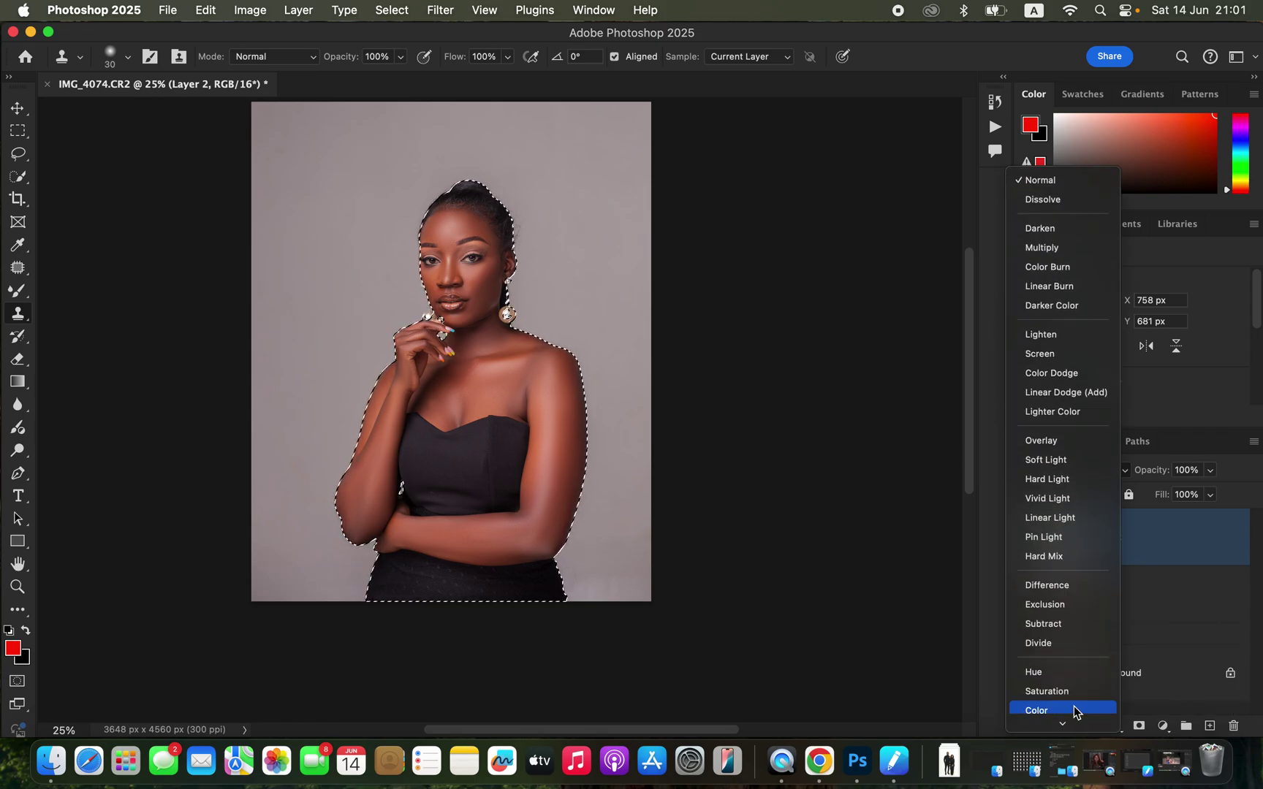
click(1069, 709)
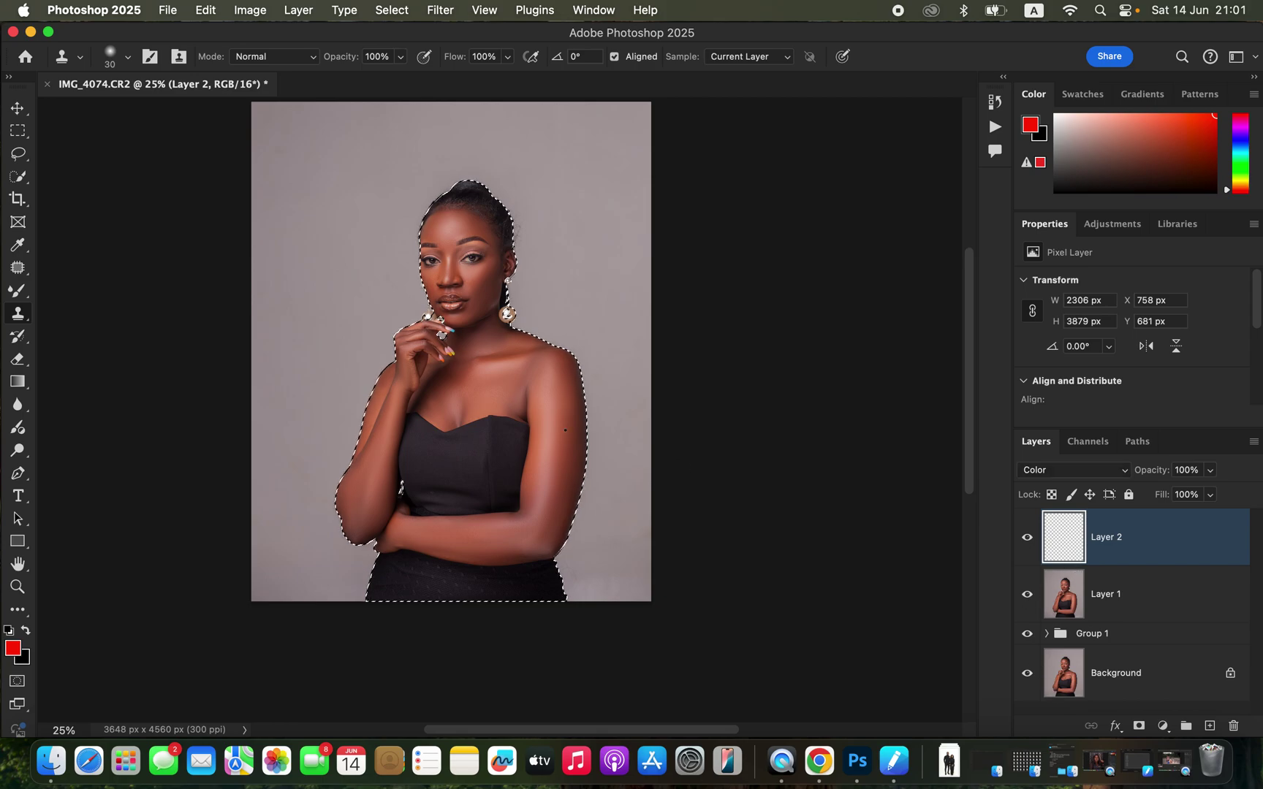
Step: Switch to the Brush tool with a soft round tip and enlarge it to 100 px
right_click(16, 292)
click(73, 285)
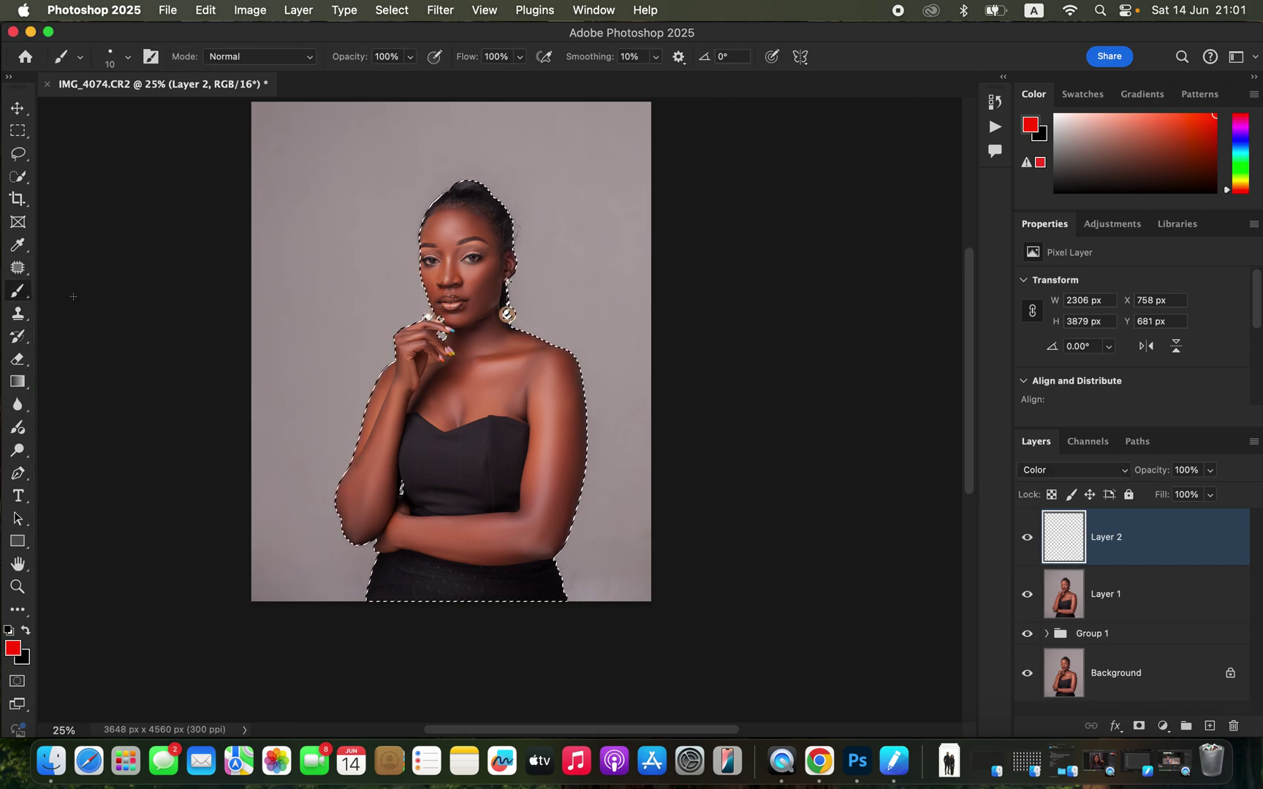
click(116, 56)
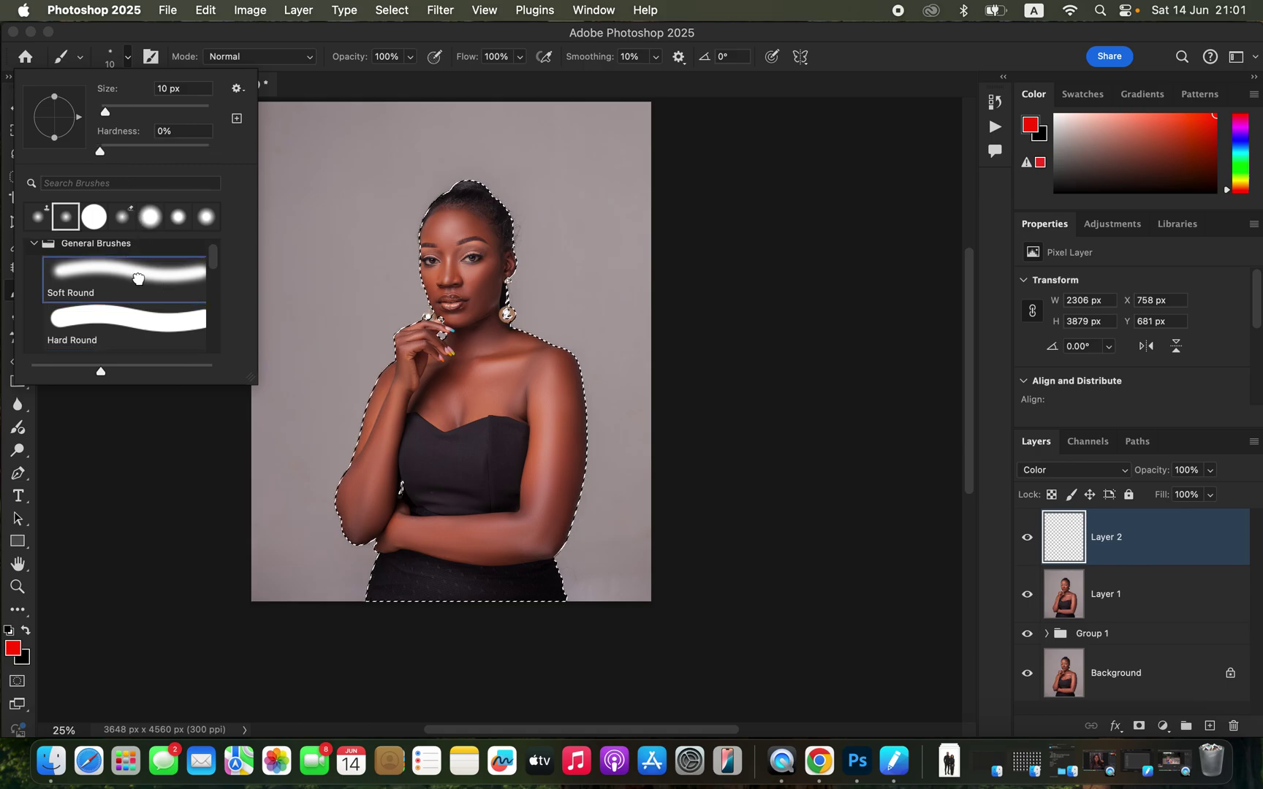
click(183, 46)
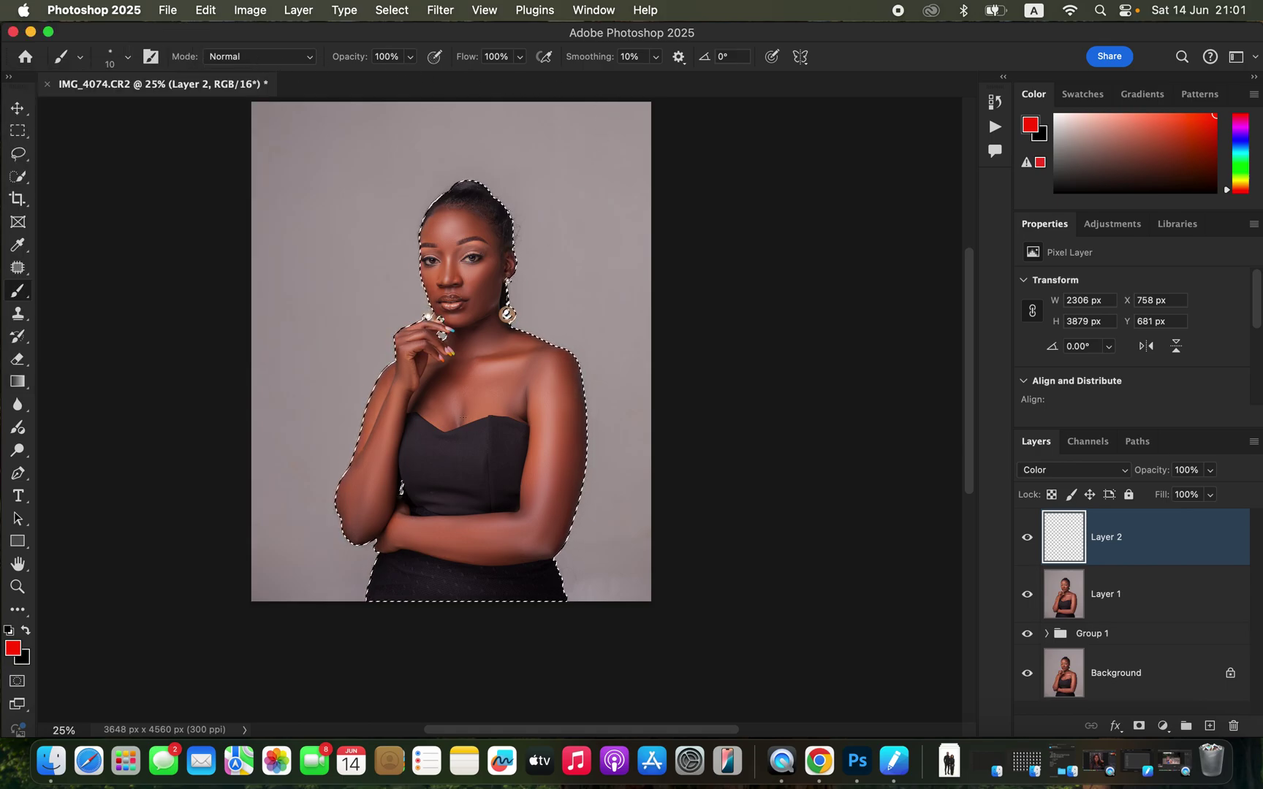
scroll(463, 417, up, 5)
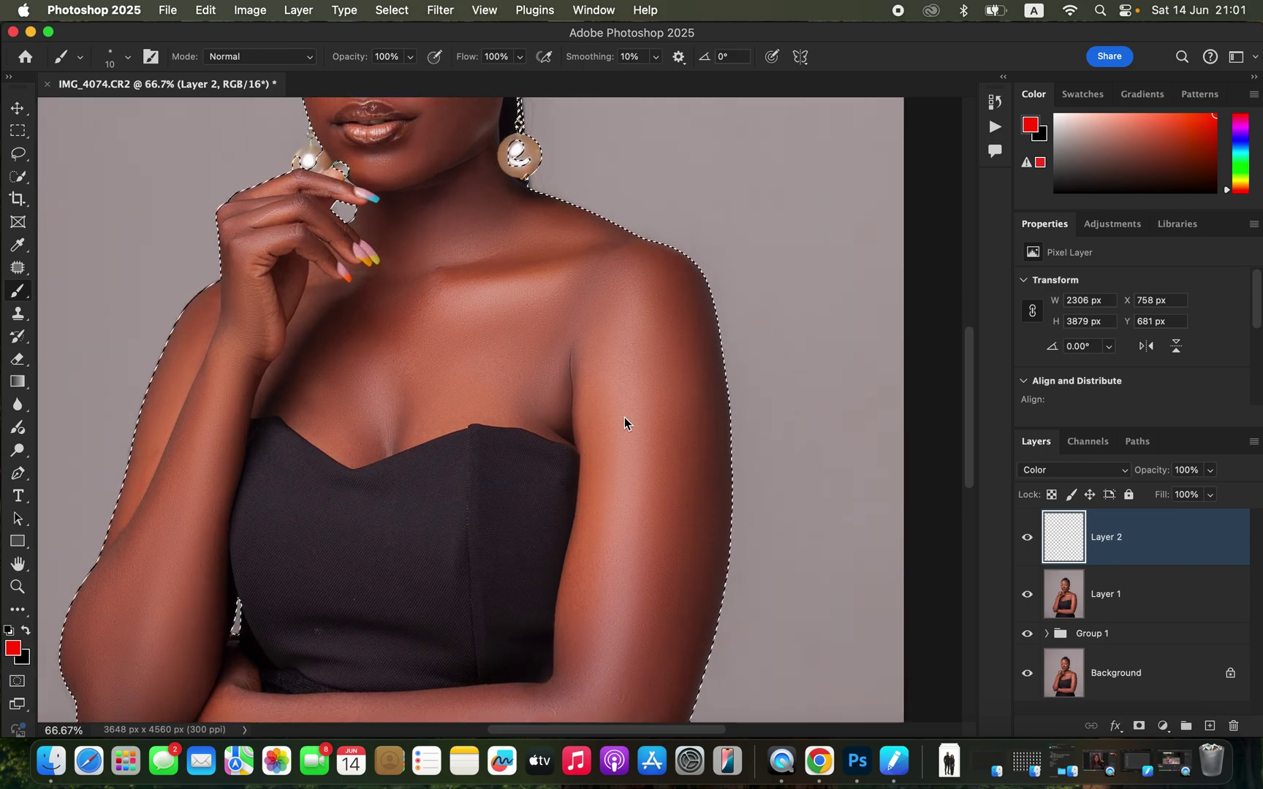
scroll(626, 343, up, 5)
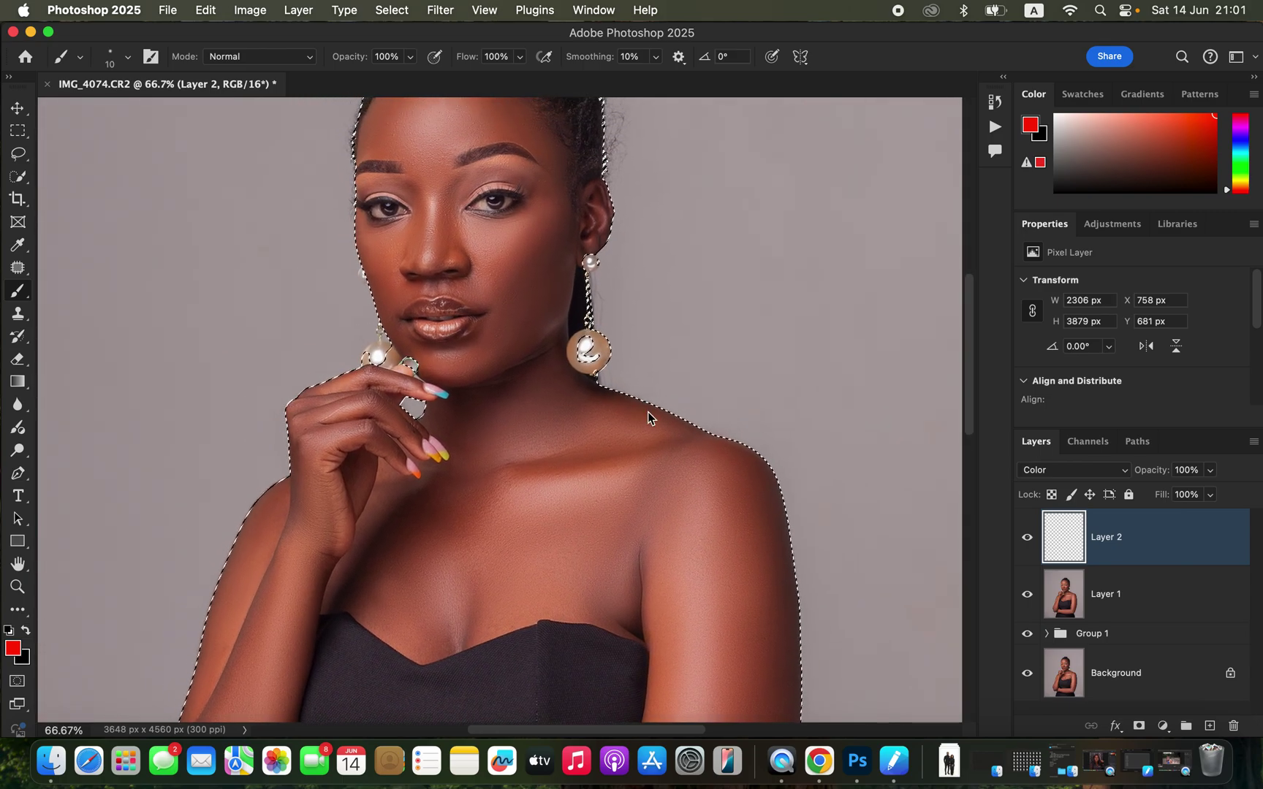
scroll(648, 411, down, 2)
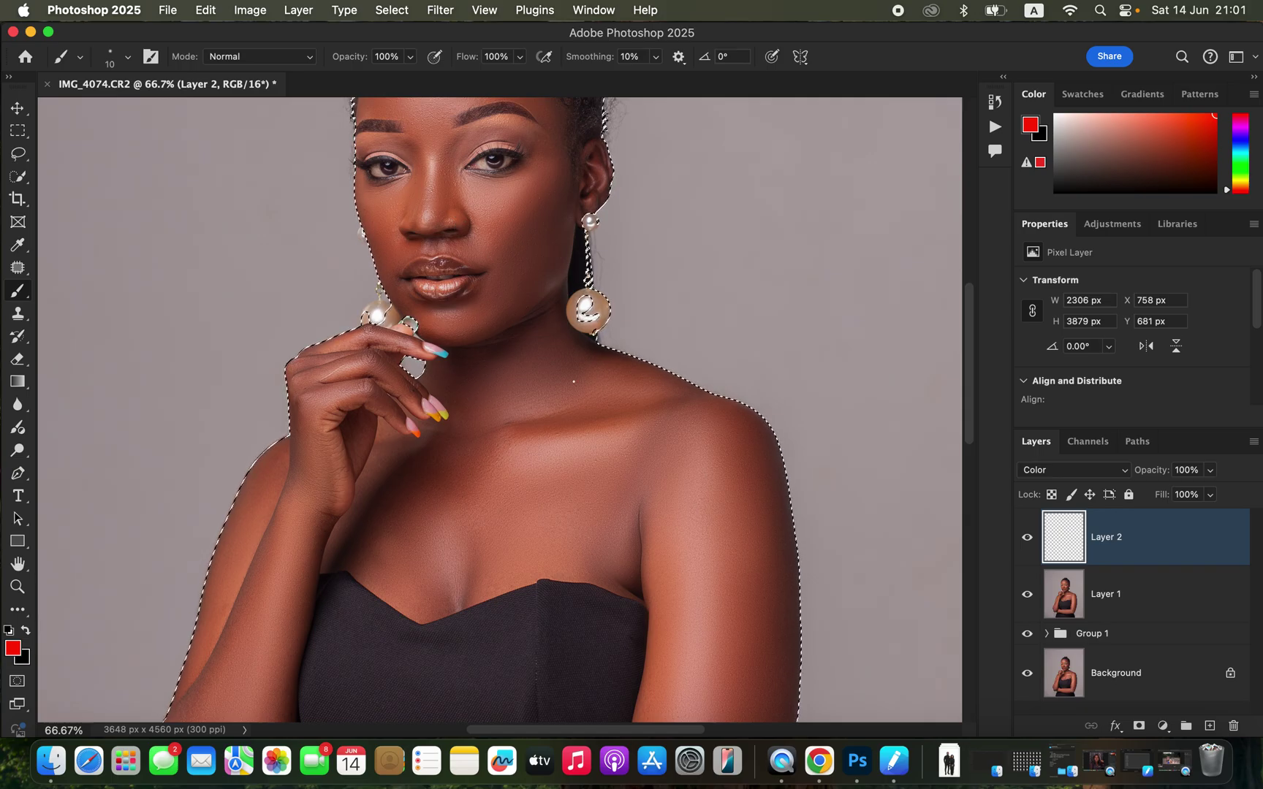
key(bracketright)
key(bracketright)
key(bracketright)
key(bracketright)
key(bracketright)
key(bracketright)
key(bracketright)
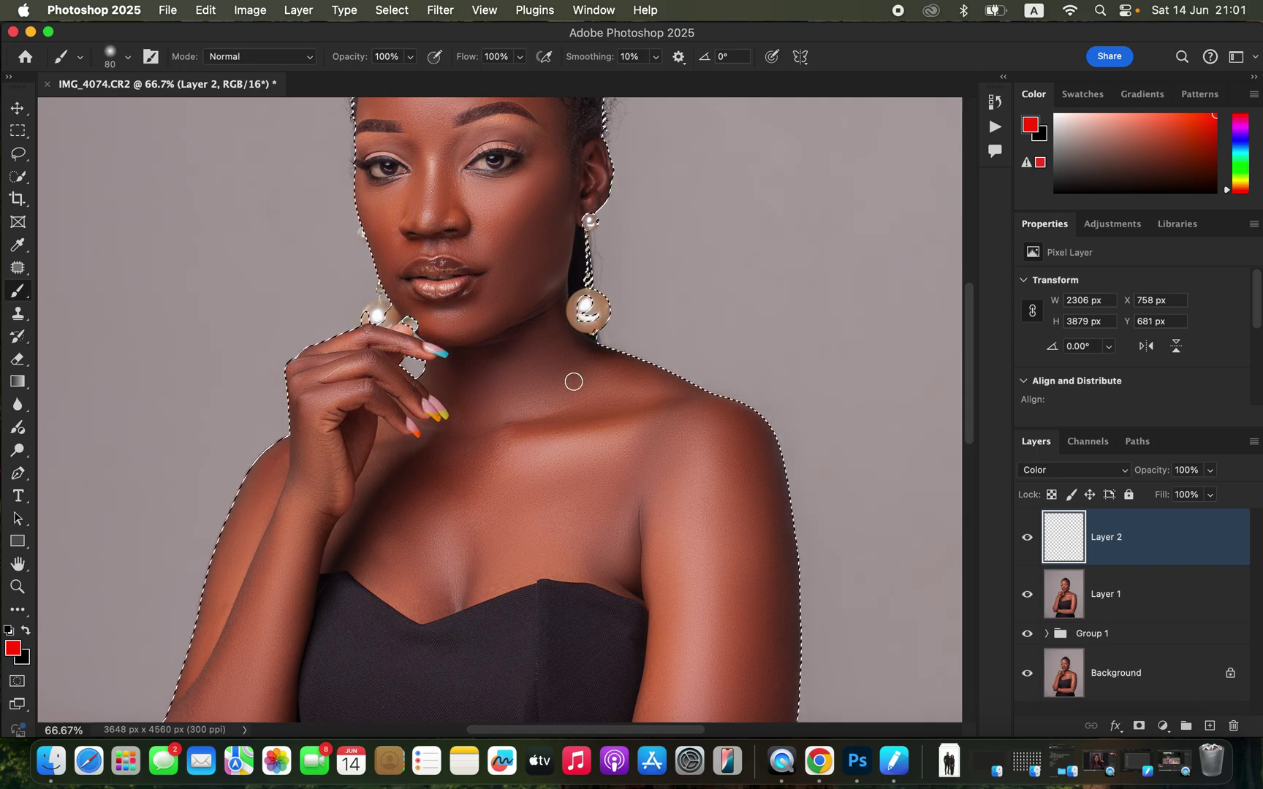
key(bracketright)
key(bracketright)
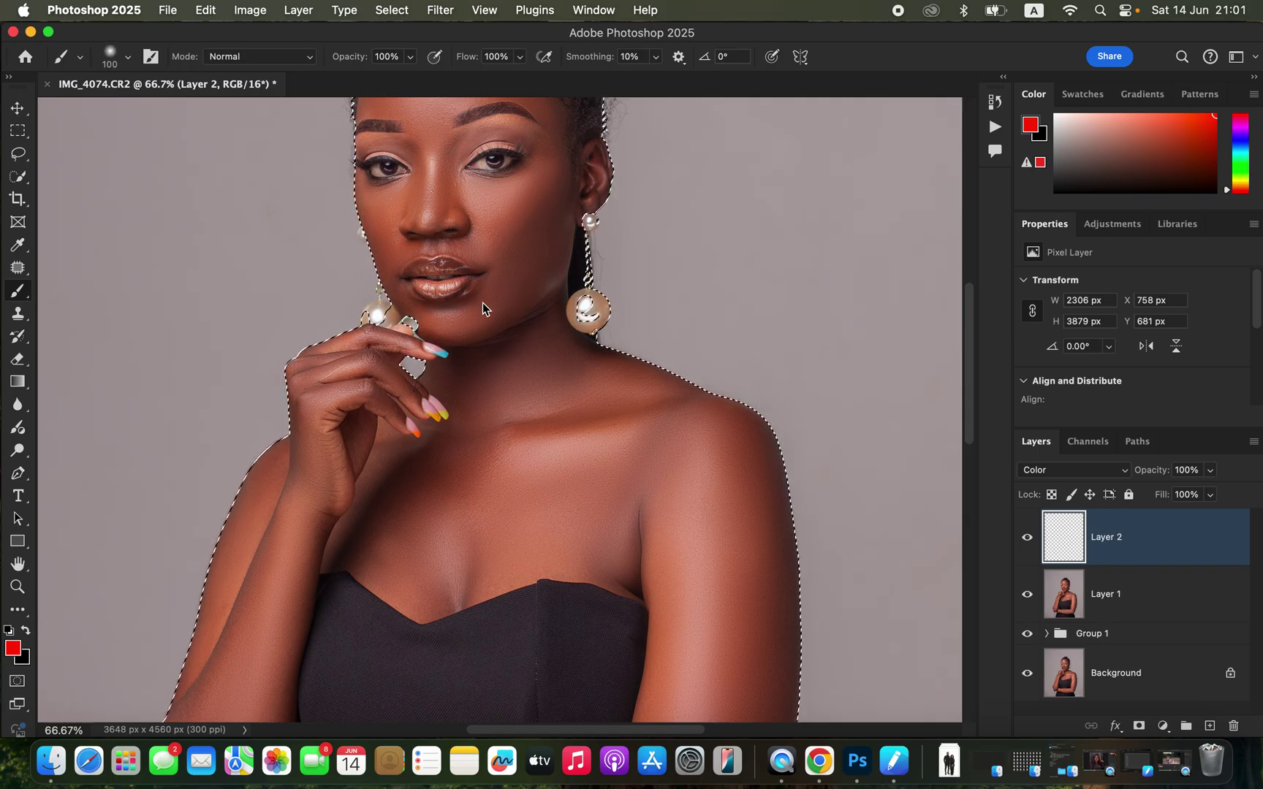
Step: Sample a warm reddish-brown skin tone from the upper chest as the brush color
alt+click(578, 426)
alt+click(579, 426)
alt+click(579, 424)
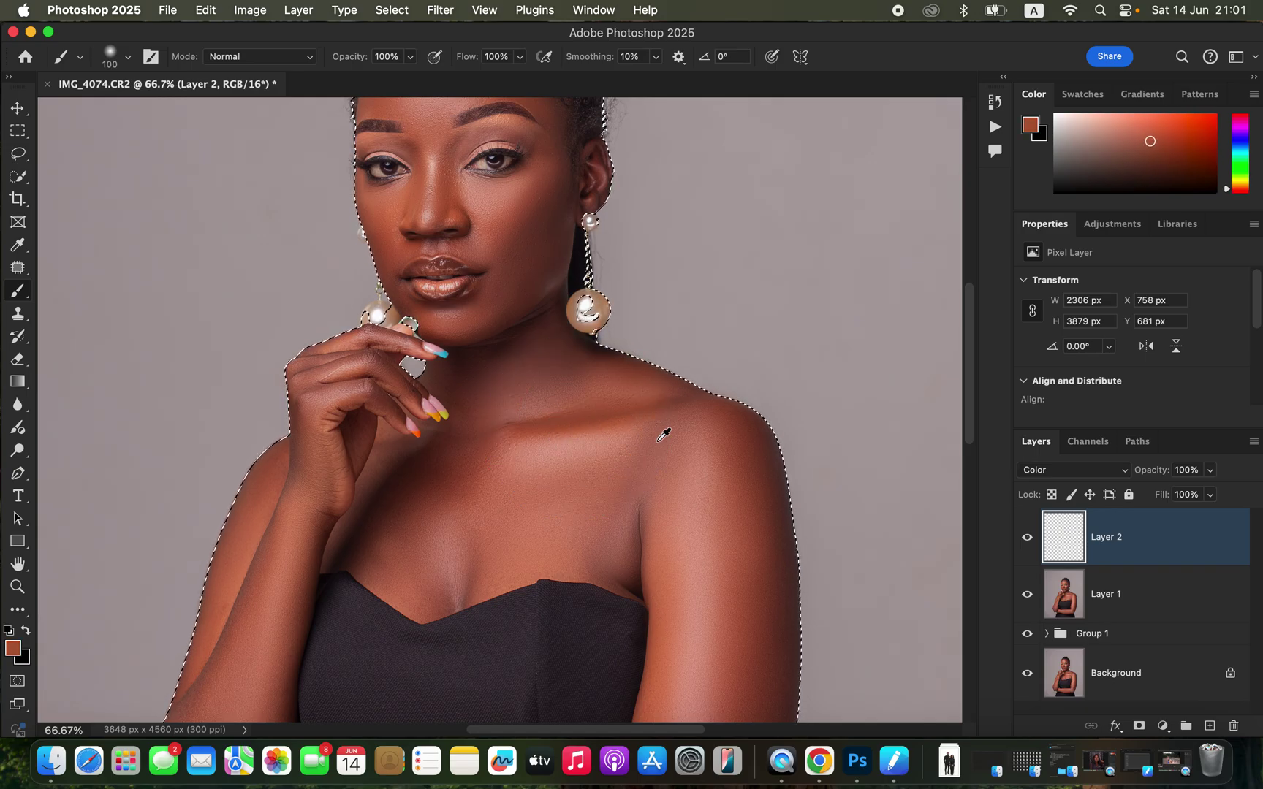
alt+click(564, 425)
drag(564, 426, 567, 424)
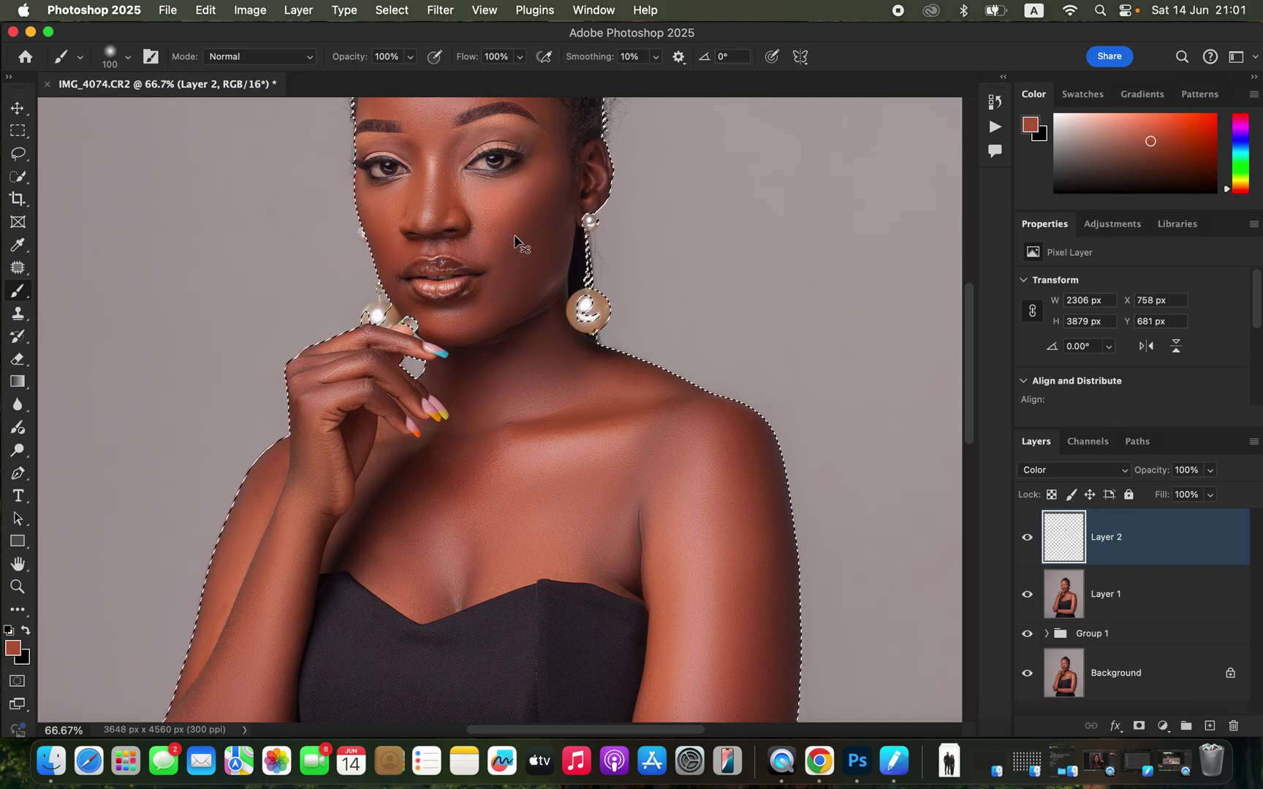
Step: Paint the sampled skin tone over the face, neck, chest and arms, enlarging the brush up to 250 px
key(super+minus)
key(super+minus)
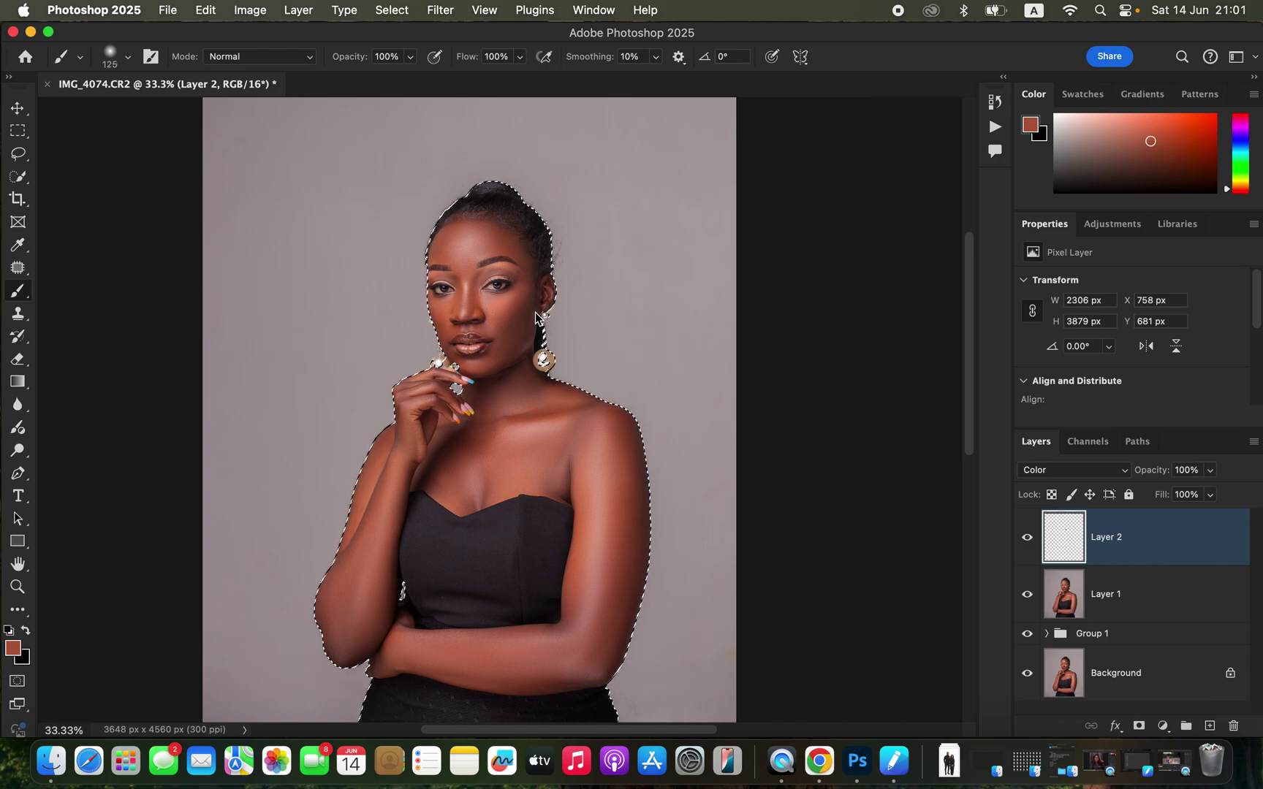
drag(461, 247, 482, 246)
mouse_move(459, 309)
mouse_down()
mouse_move(502, 308)
mouse_move(511, 322)
mouse_move(502, 369)
mouse_move(486, 375)
mouse_move(504, 394)
mouse_move(532, 399)
mouse_move(524, 386)
mouse_move(591, 434)
mouse_move(582, 410)
mouse_move(618, 450)
mouse_move(630, 437)
mouse_move(635, 555)
mouse_move(618, 592)
mouse_move(603, 518)
mouse_move(617, 541)
mouse_move(597, 617)
mouse_move(576, 637)
mouse_move(577, 607)
mouse_move(617, 648)
mouse_move(616, 632)
mouse_move(512, 662)
mouse_move(394, 649)
mouse_move(445, 660)
mouse_move(390, 653)
mouse_move(396, 632)
mouse_move(384, 663)
mouse_move(572, 663)
mouse_move(506, 650)
mouse_move(564, 642)
mouse_move(465, 646)
mouse_move(481, 639)
mouse_move(602, 668)
mouse_move(444, 670)
mouse_move(534, 667)
mouse_move(622, 620)
mouse_move(604, 476)
mouse_move(534, 467)
mouse_move(592, 472)
mouse_move(549, 467)
mouse_move(497, 436)
mouse_move(494, 416)
mouse_move(481, 432)
mouse_move(498, 432)
mouse_move(497, 417)
mouse_move(462, 474)
mouse_move(483, 486)
mouse_move(578, 483)
mouse_move(612, 469)
mouse_move(624, 433)
mouse_move(519, 418)
mouse_up()
mouse_move(390, 477)
mouse_down()
mouse_move(356, 488)
mouse_move(339, 641)
mouse_move(365, 618)
mouse_move(394, 484)
mouse_move(417, 448)
mouse_move(400, 433)
mouse_move(435, 432)
mouse_move(419, 471)
mouse_move(456, 480)
mouse_up()
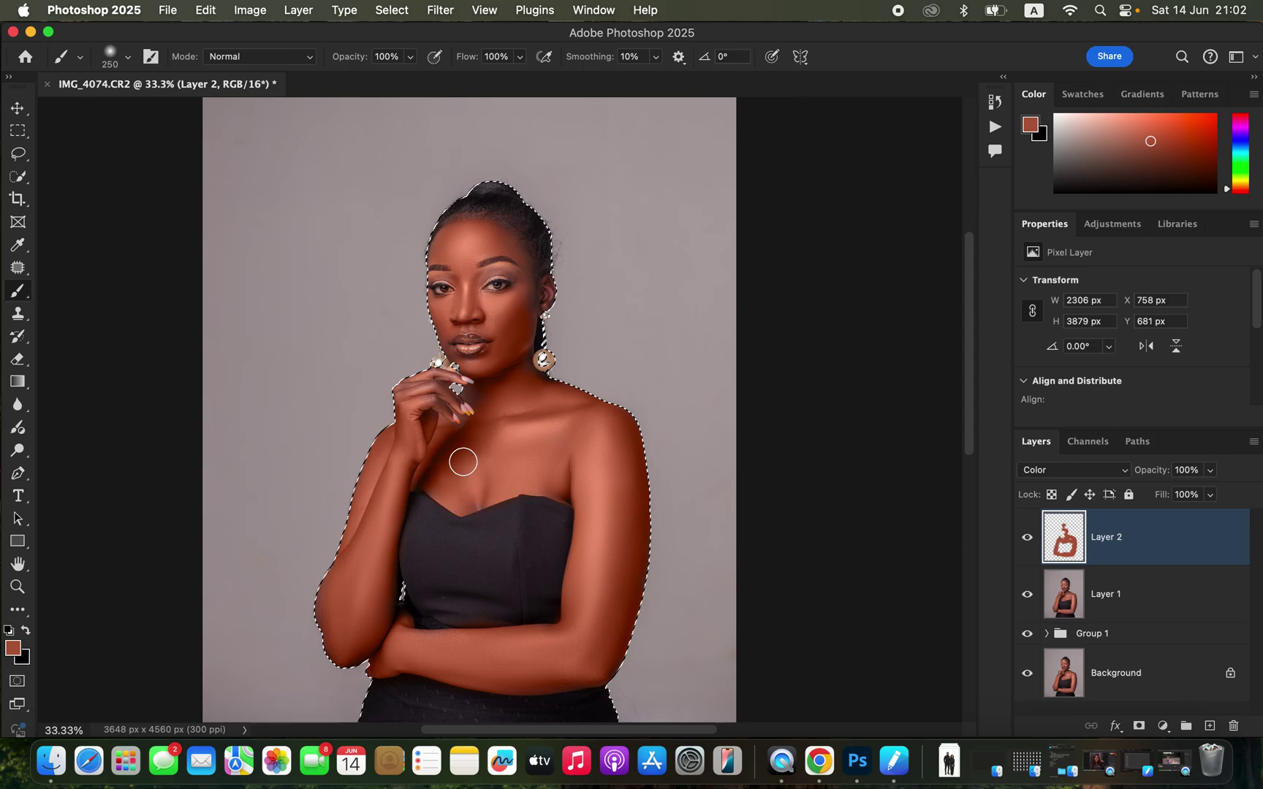
Step: Reduce the brush to 80 px and paint the skin tone over the hand, ear and remaining uneven skin areas
key(super+equal)
key(bracketleft)
key(bracketleft)
key(bracketleft)
key(bracketleft)
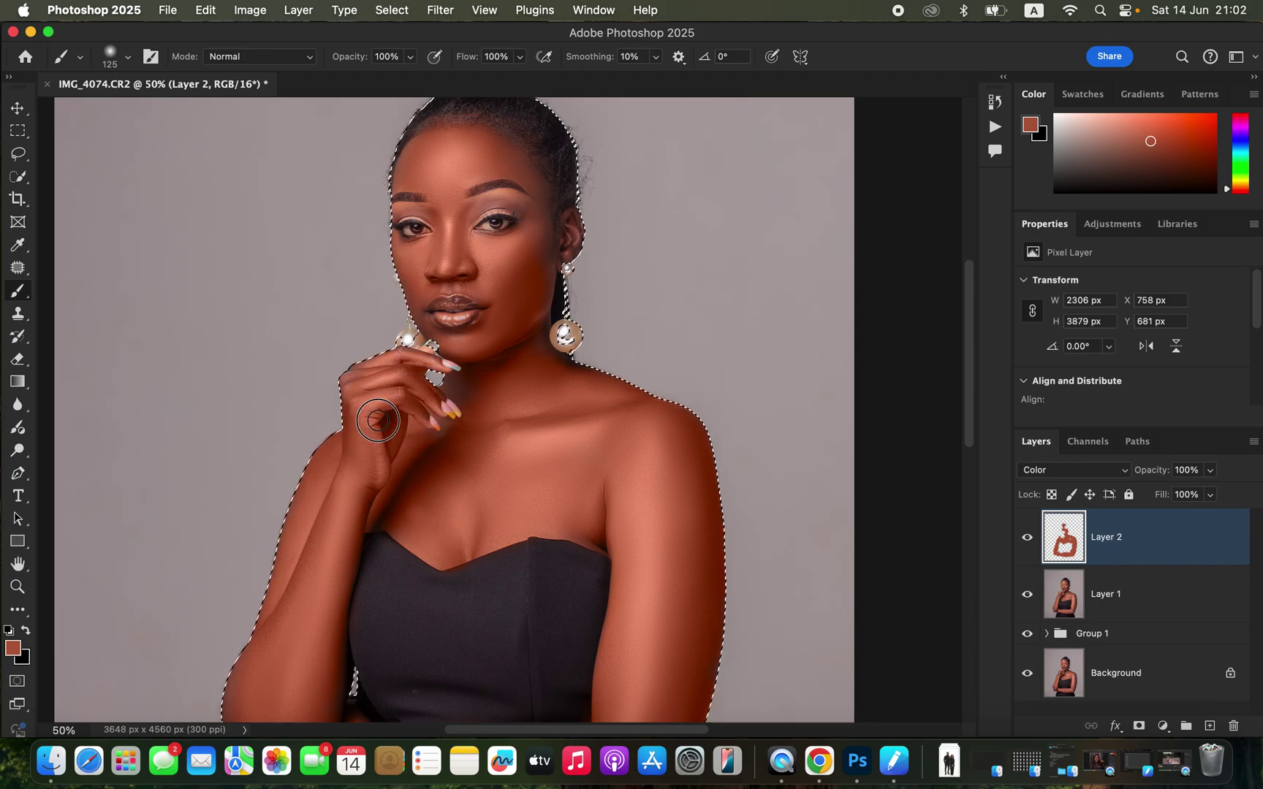
key(bracketleft)
key(bracketleft)
key(bracketleft)
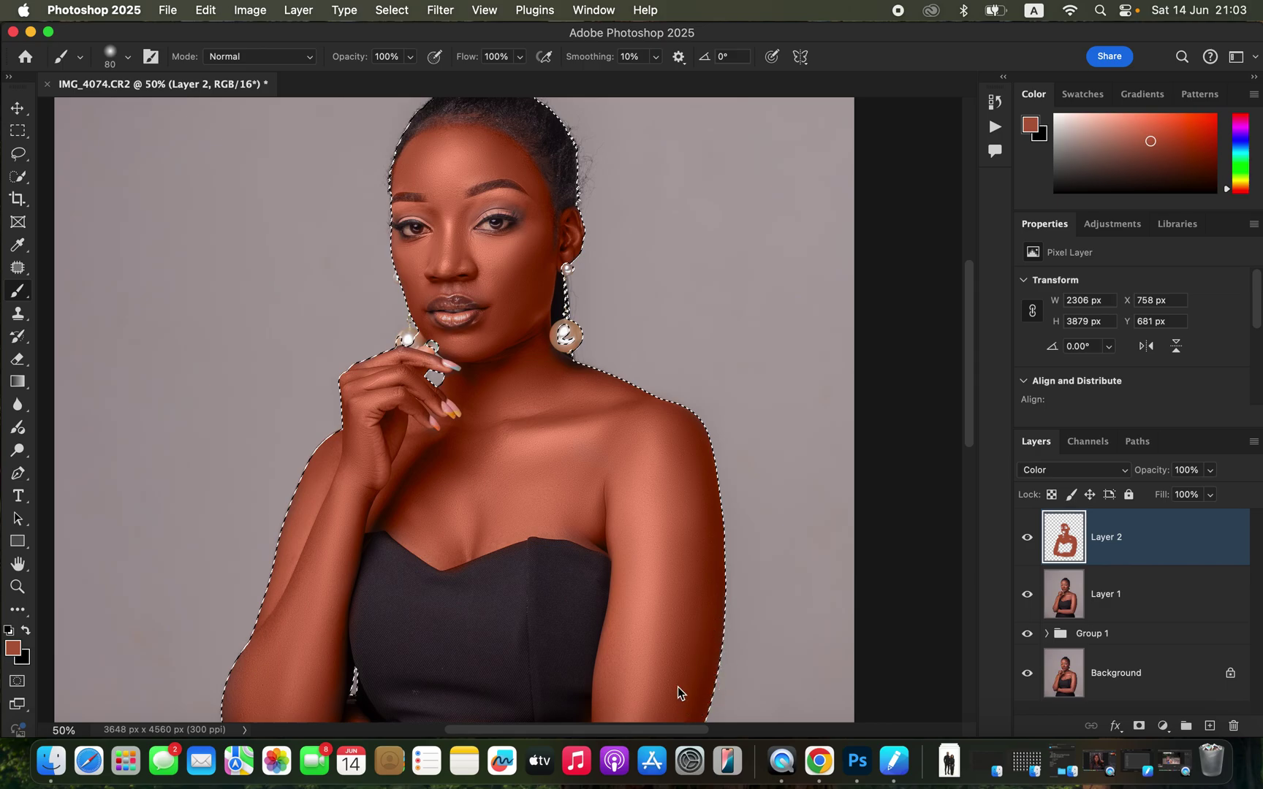
Step: Paint the skin tone over the tucked hand beside the bent elbow, and set up the Eraser with a 60 px tip
scroll(353, 521, down, 3)
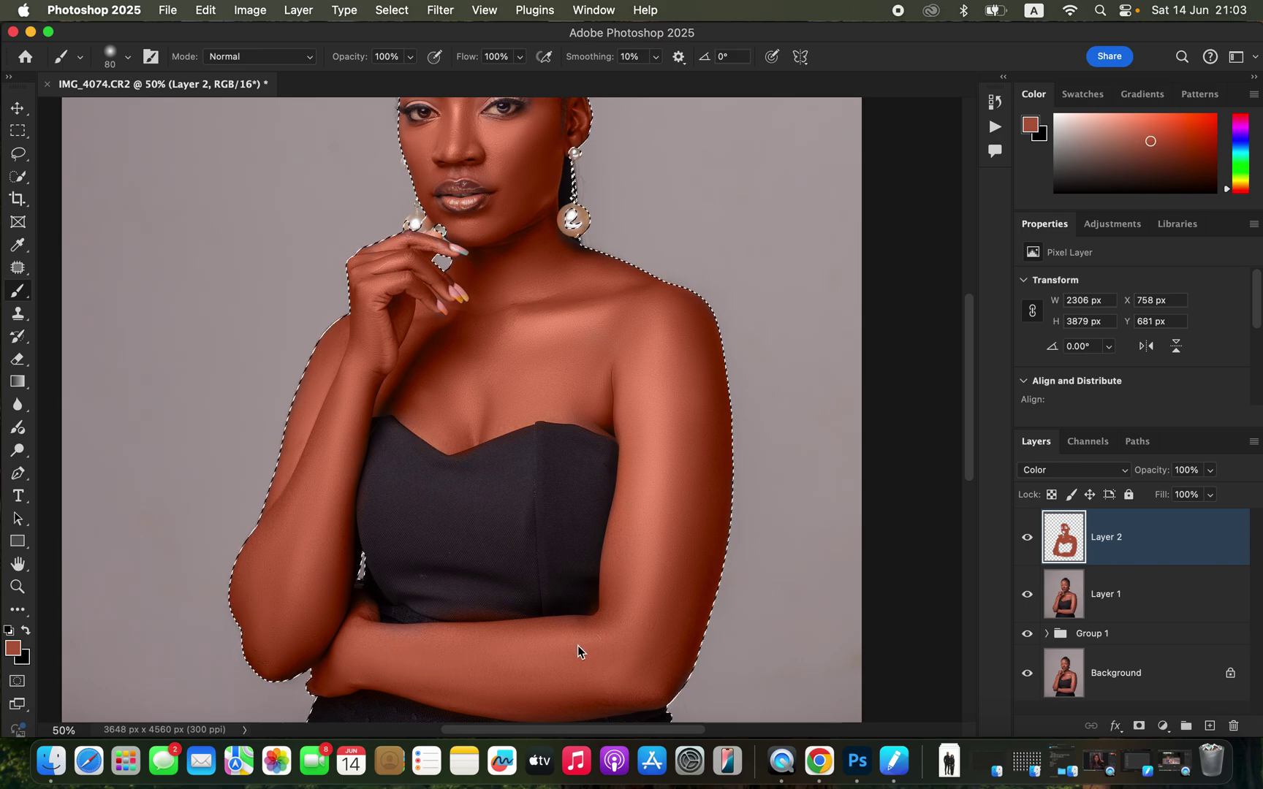
drag(367, 603, 350, 650)
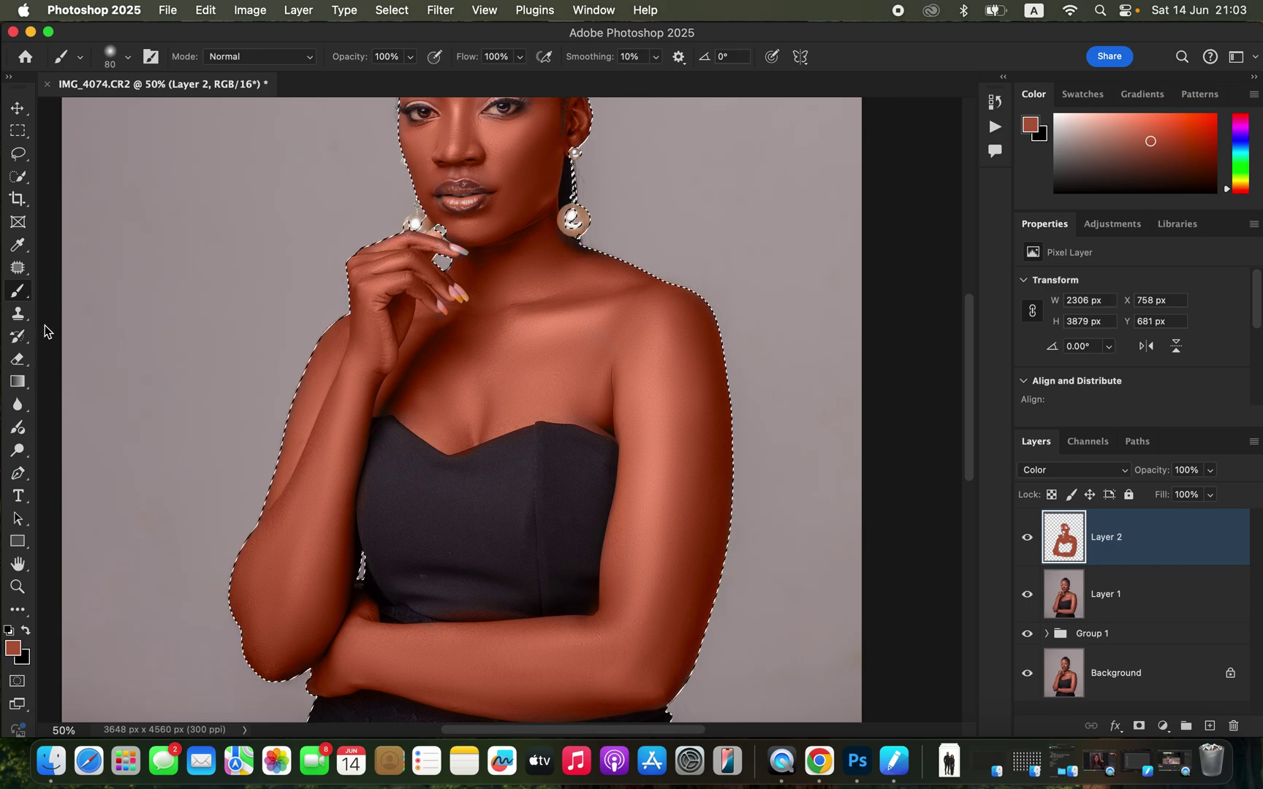
click(18, 364)
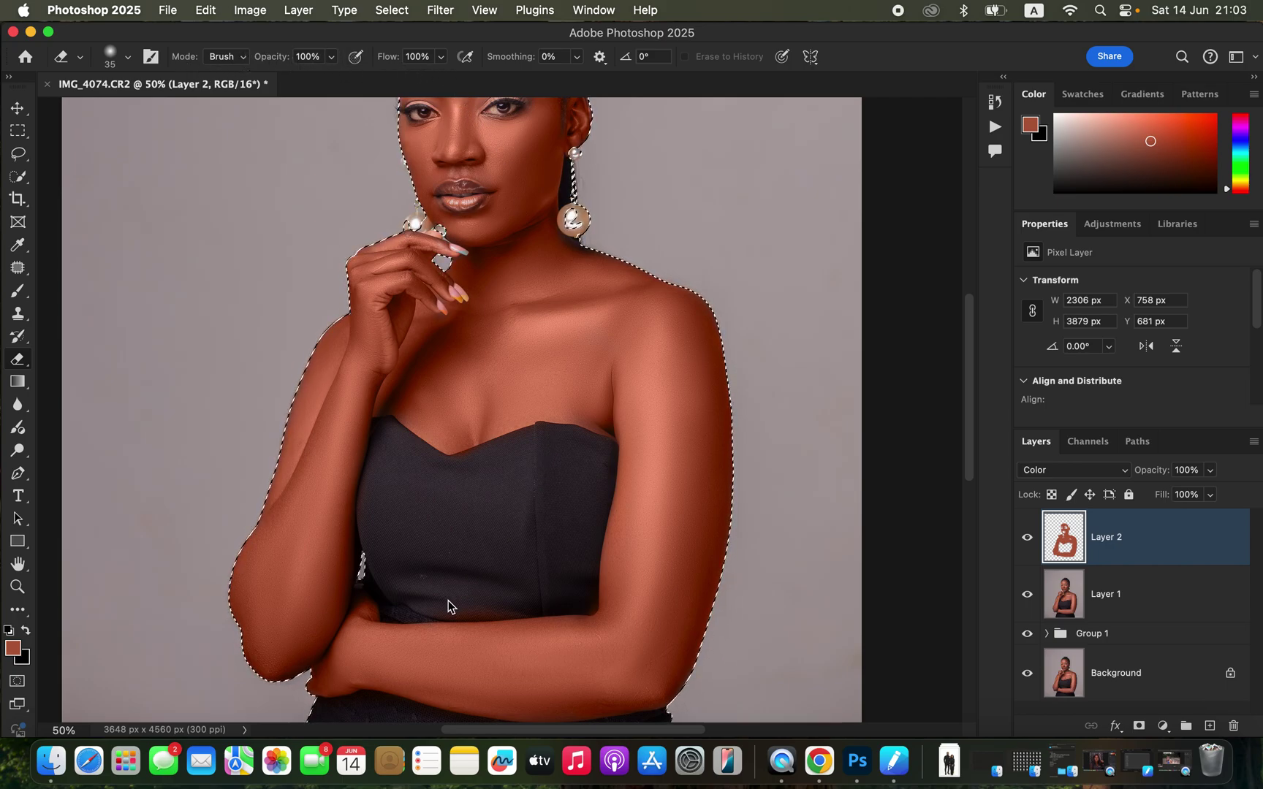
key(])
key(])
key(])
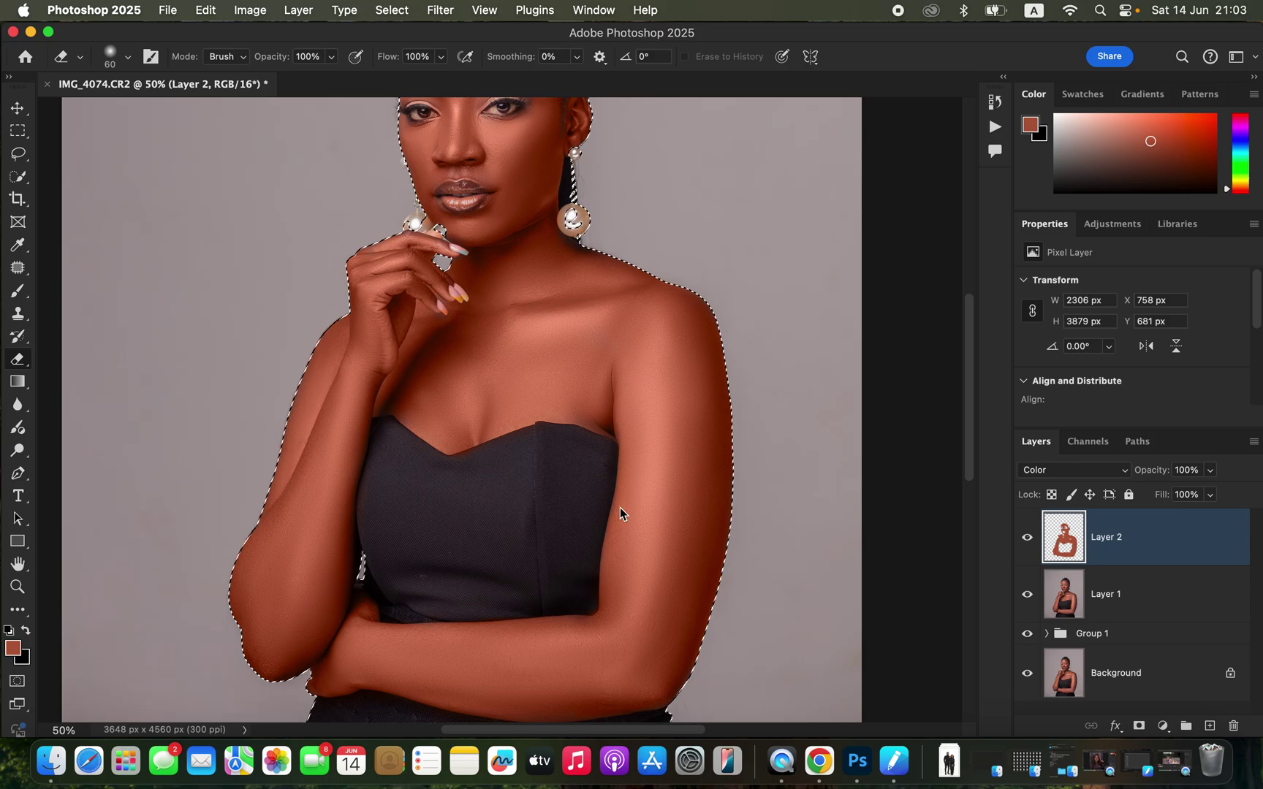
Step: Clear the selection around the subject and lower the opacity of the painted Color blend layer
scroll(702, 339, down, 5)
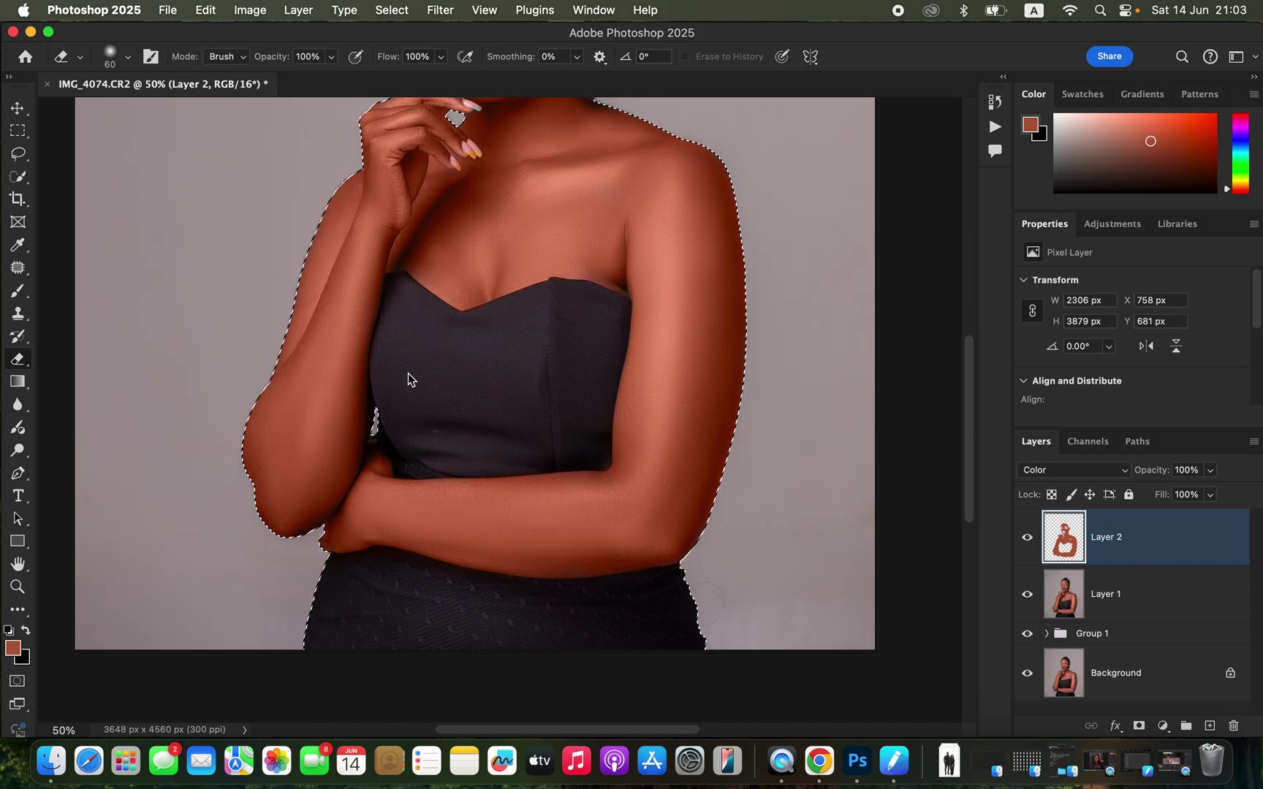
key(super+minus)
key(super+minus)
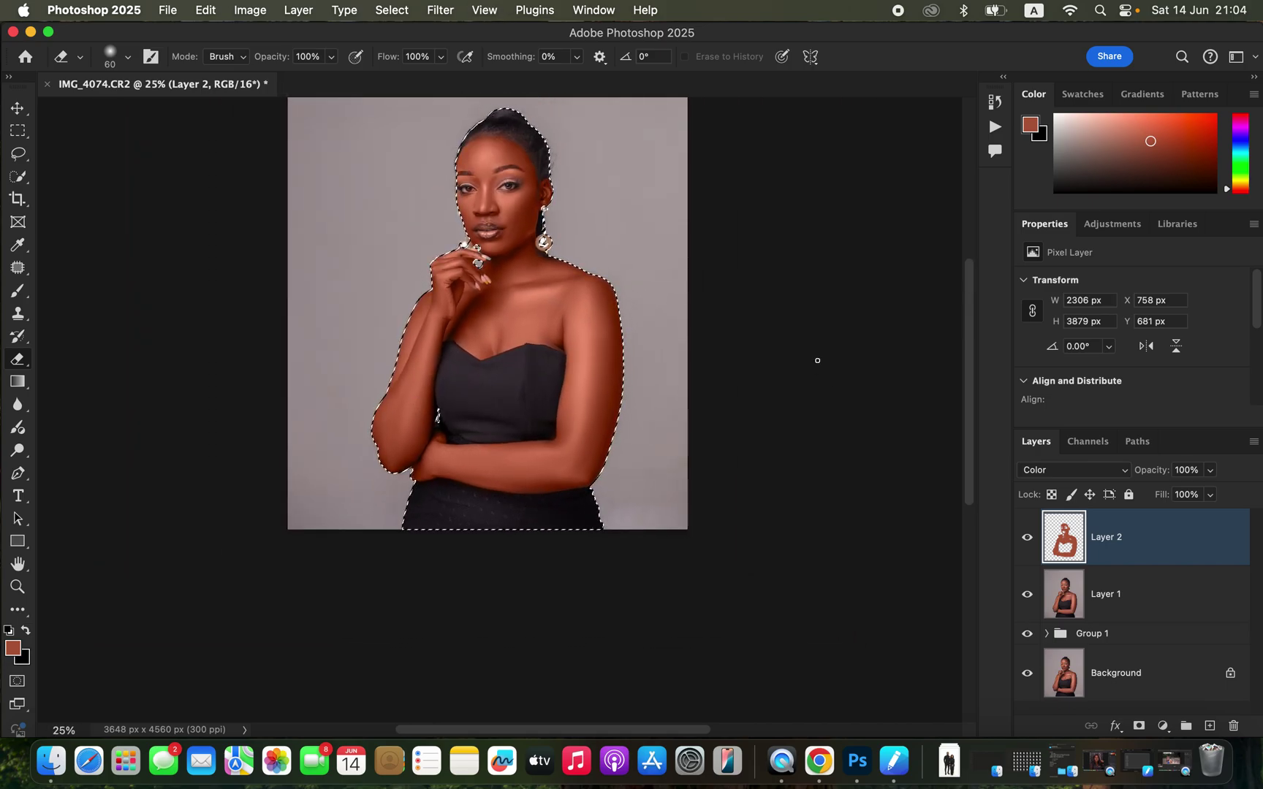
scroll(817, 360, up, 3)
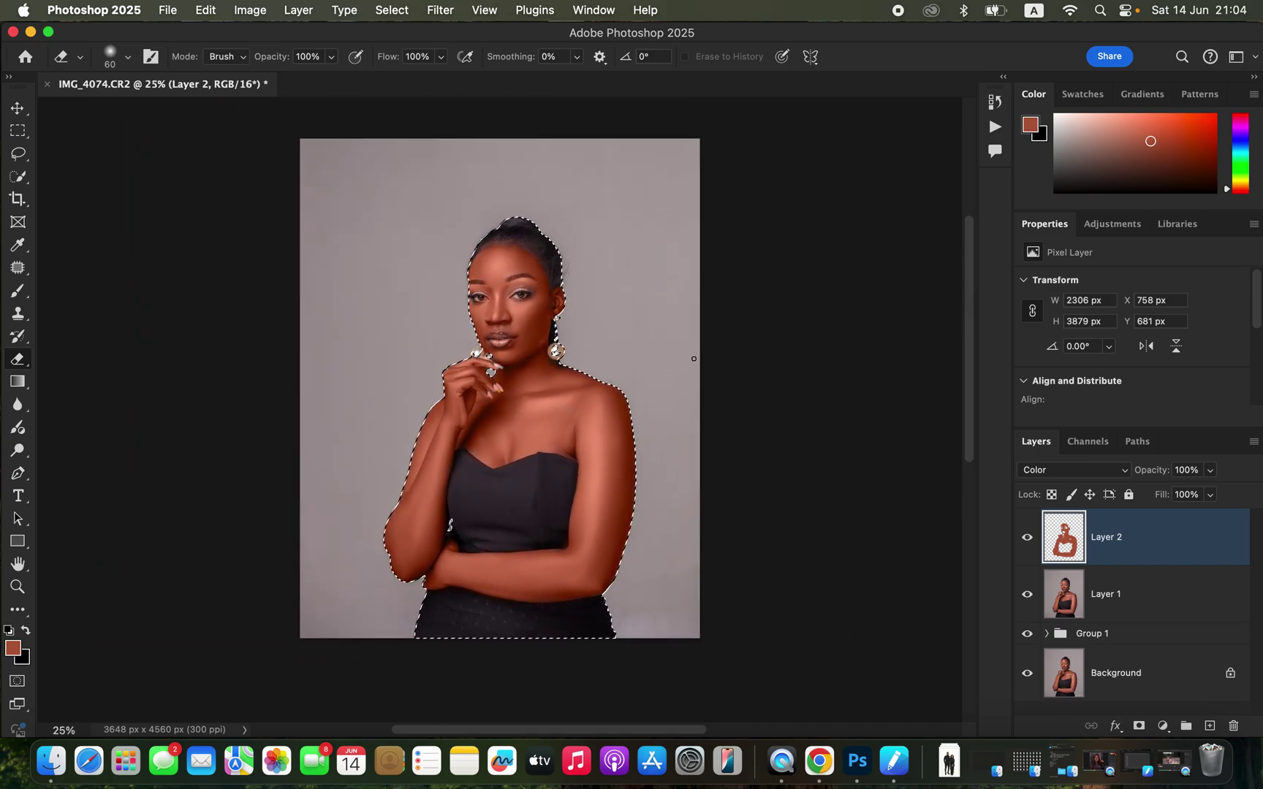
key(super+d)
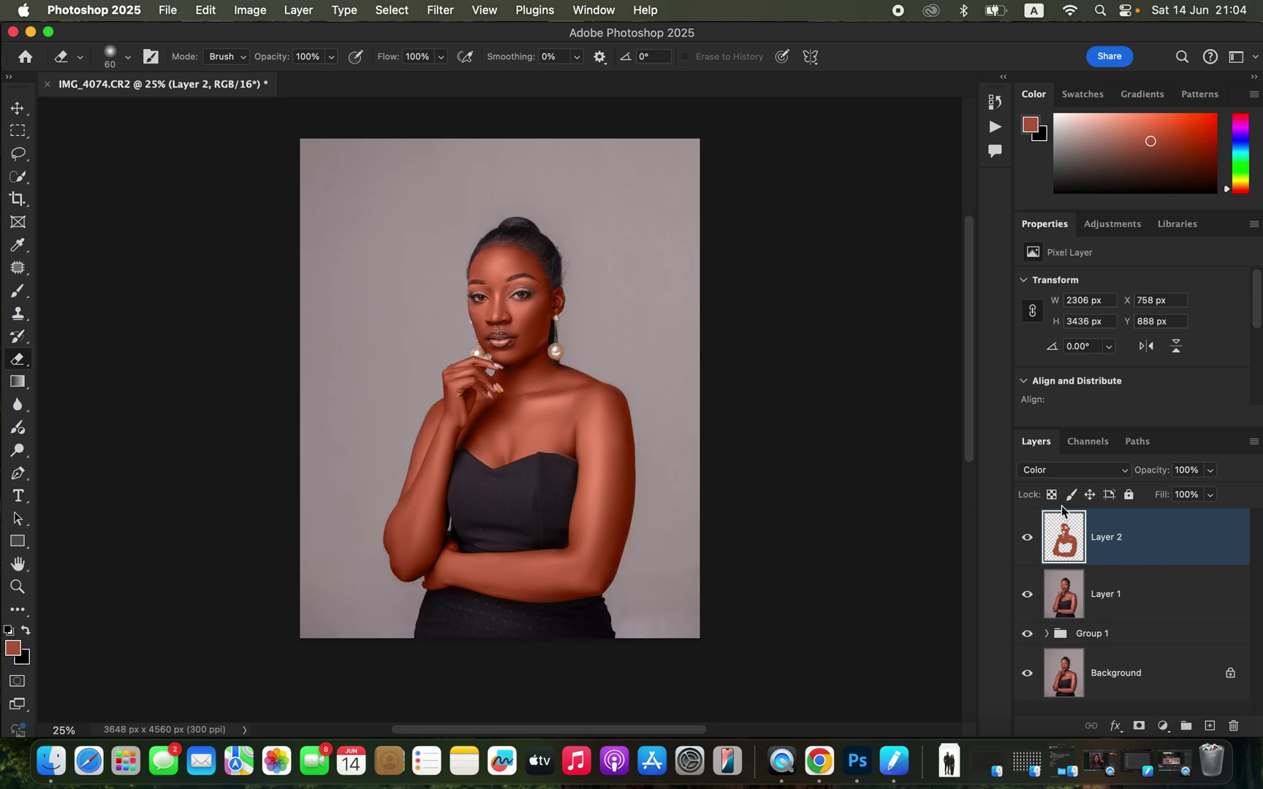
click(1210, 472)
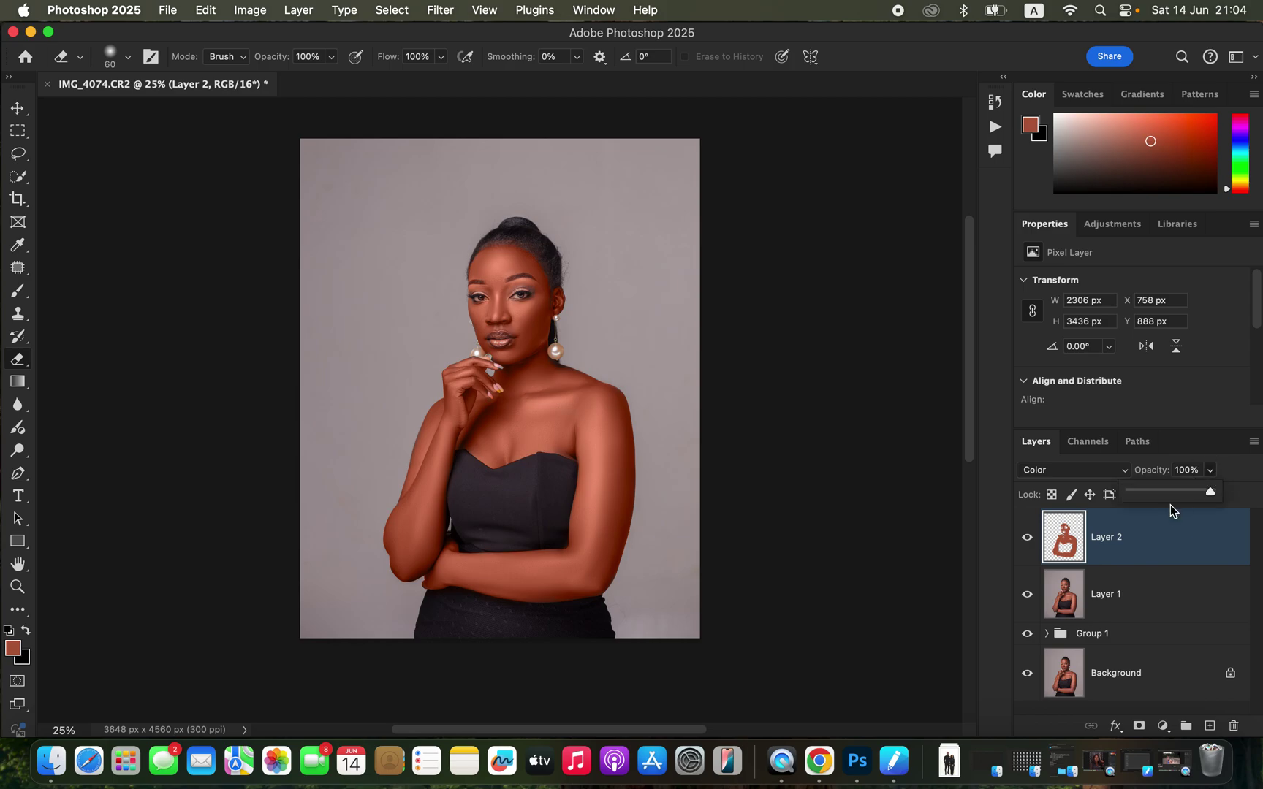
click(1188, 492)
drag(1187, 491, 1183, 491)
Step: Add a Hue/Saturation adjustment layer with Lightness at -12, and toggle its visibility to compare the effect
click(1163, 726)
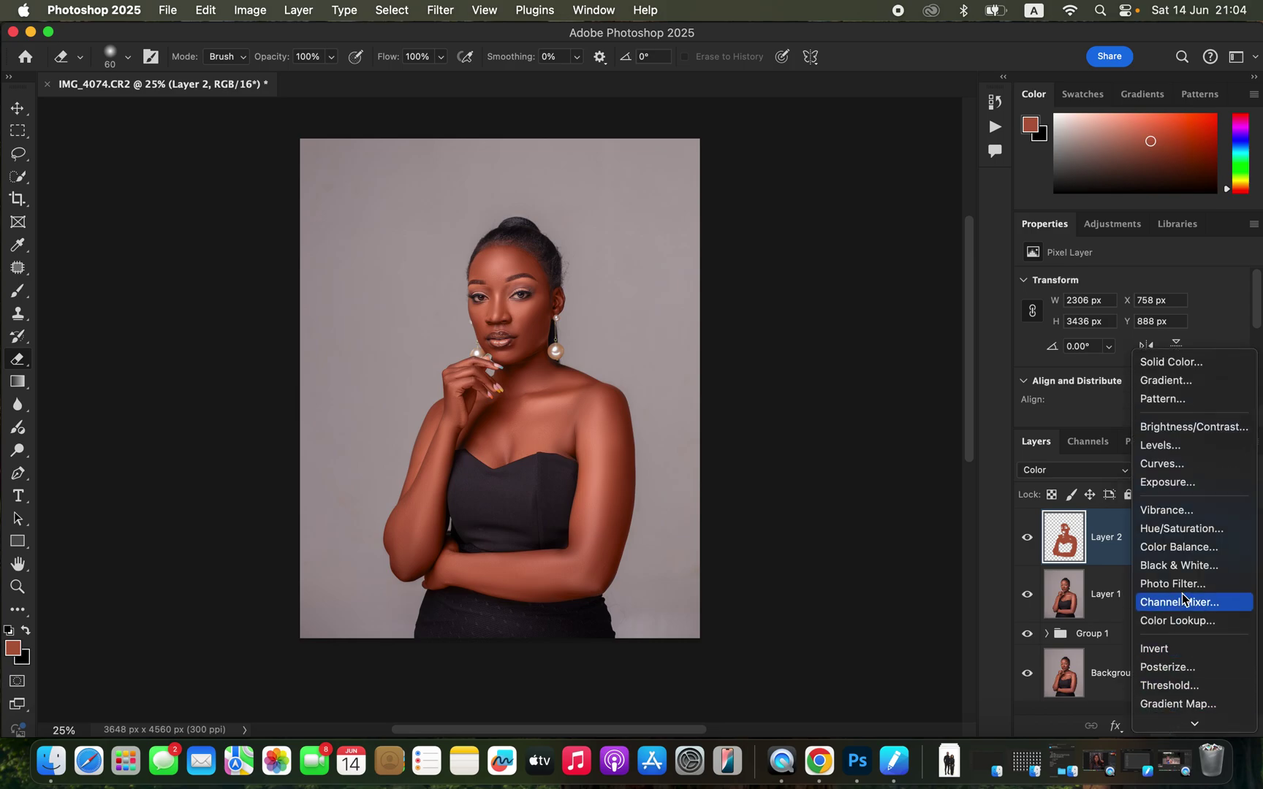
click(1185, 536)
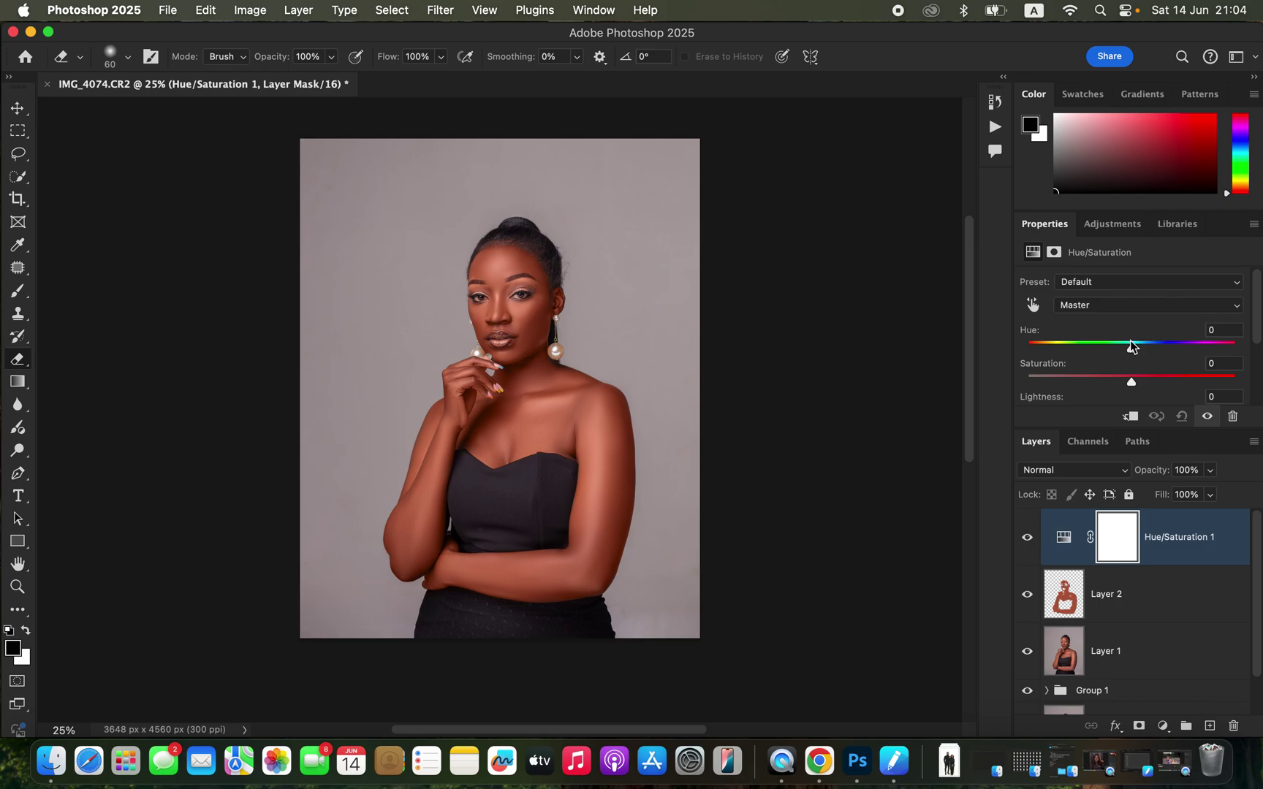
drag(1131, 347, 1133, 348)
click(1124, 308)
click(1125, 326)
scroll(1134, 366, down, 2)
mouse_move(1126, 379)
mouse_down()
mouse_move(1112, 378)
mouse_move(1121, 378)
mouse_up()
click(1027, 538)
click(1028, 539)
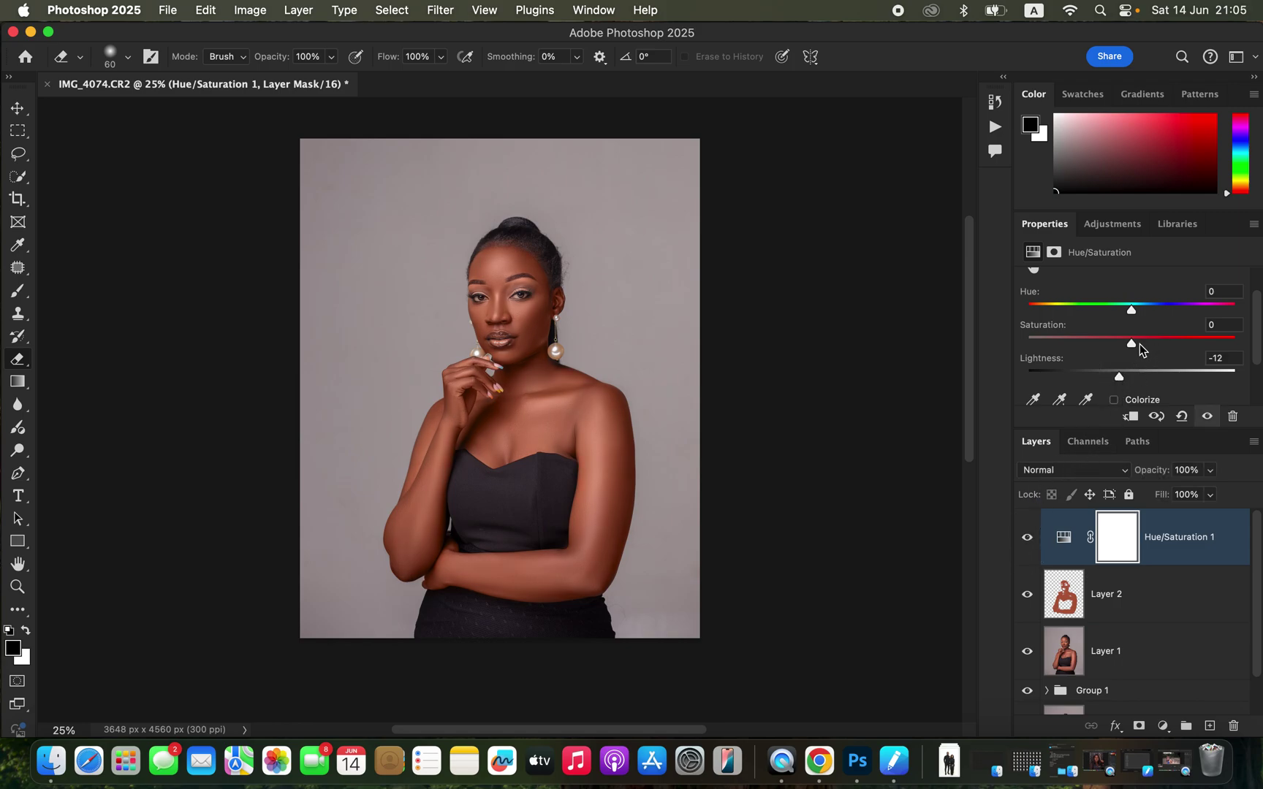
Step: Refine the Lightness of the Hue/Saturation layer to -9
drag(1121, 380, 1122, 379)
click(1122, 378)
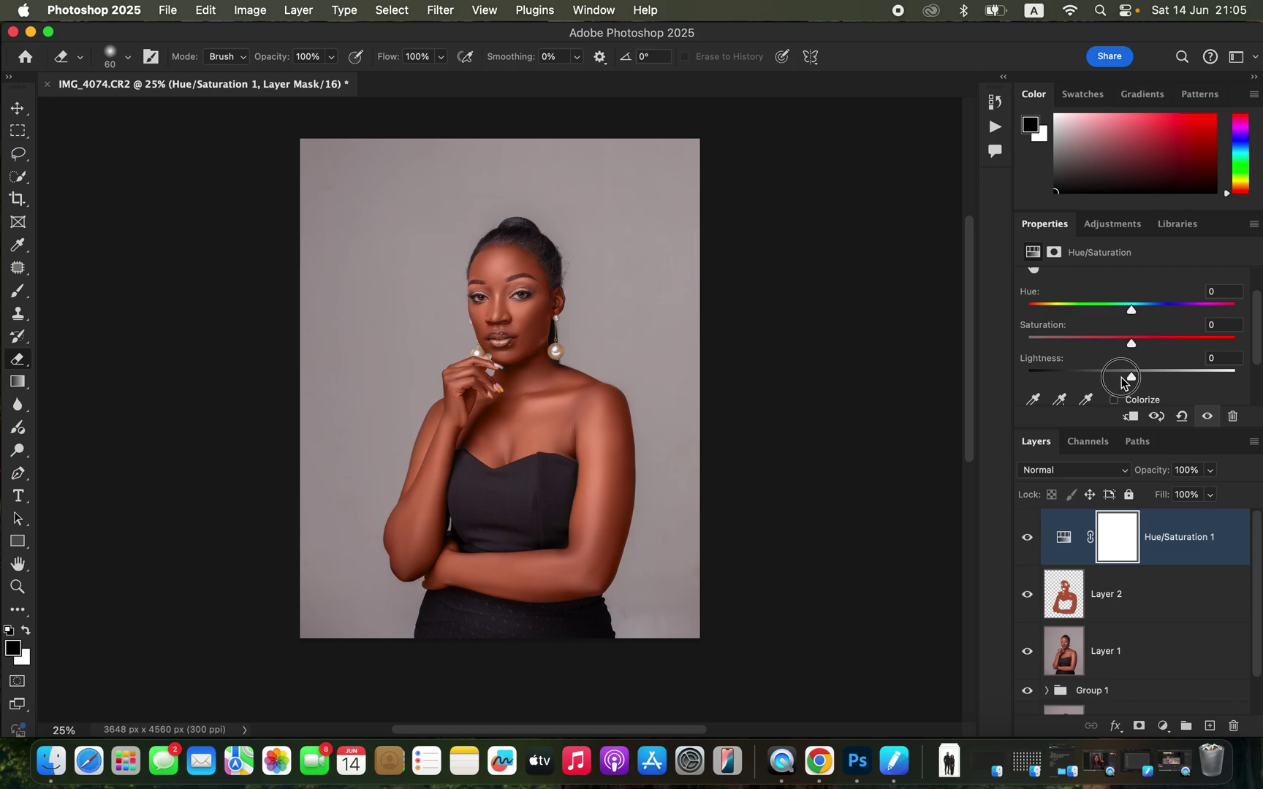
click(1130, 377)
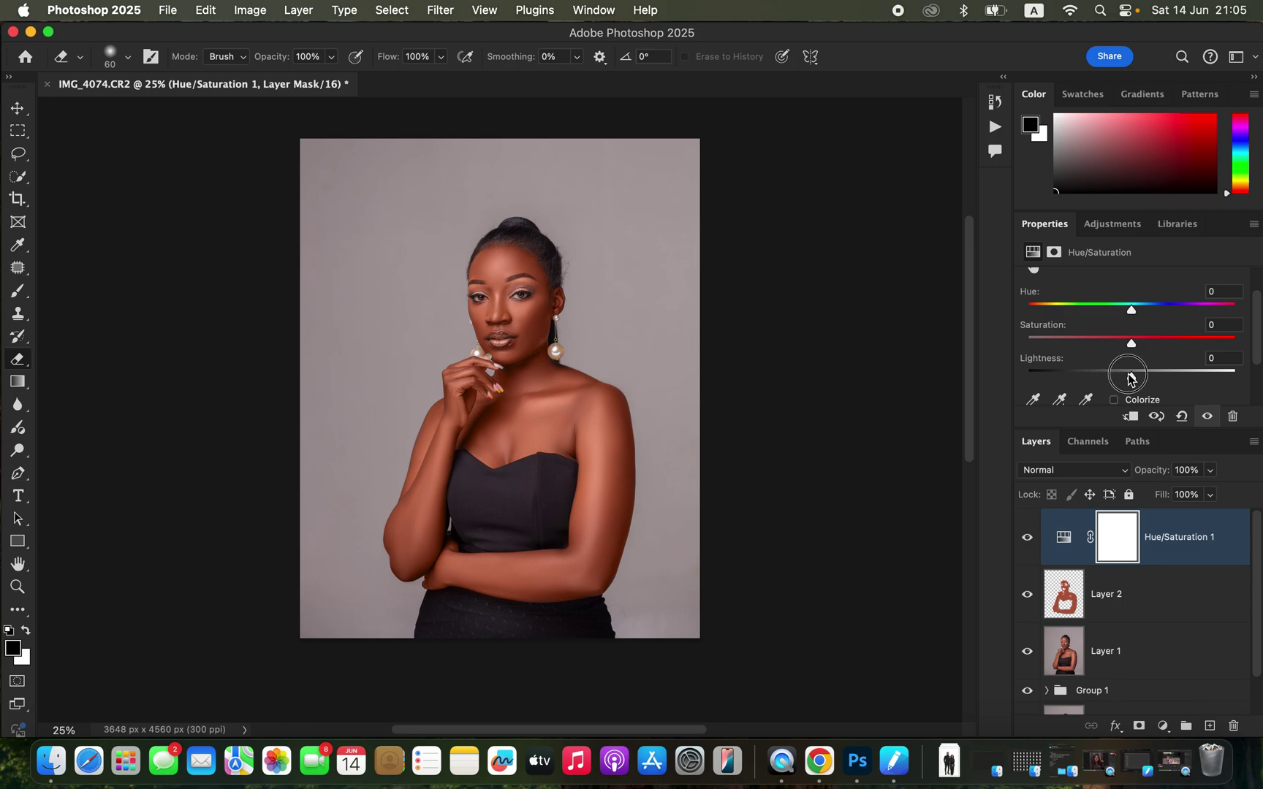
drag(1126, 379, 1124, 380)
Step: Add a Black & White adjustment layer set to Multiply at 9% opacity
click(1164, 727)
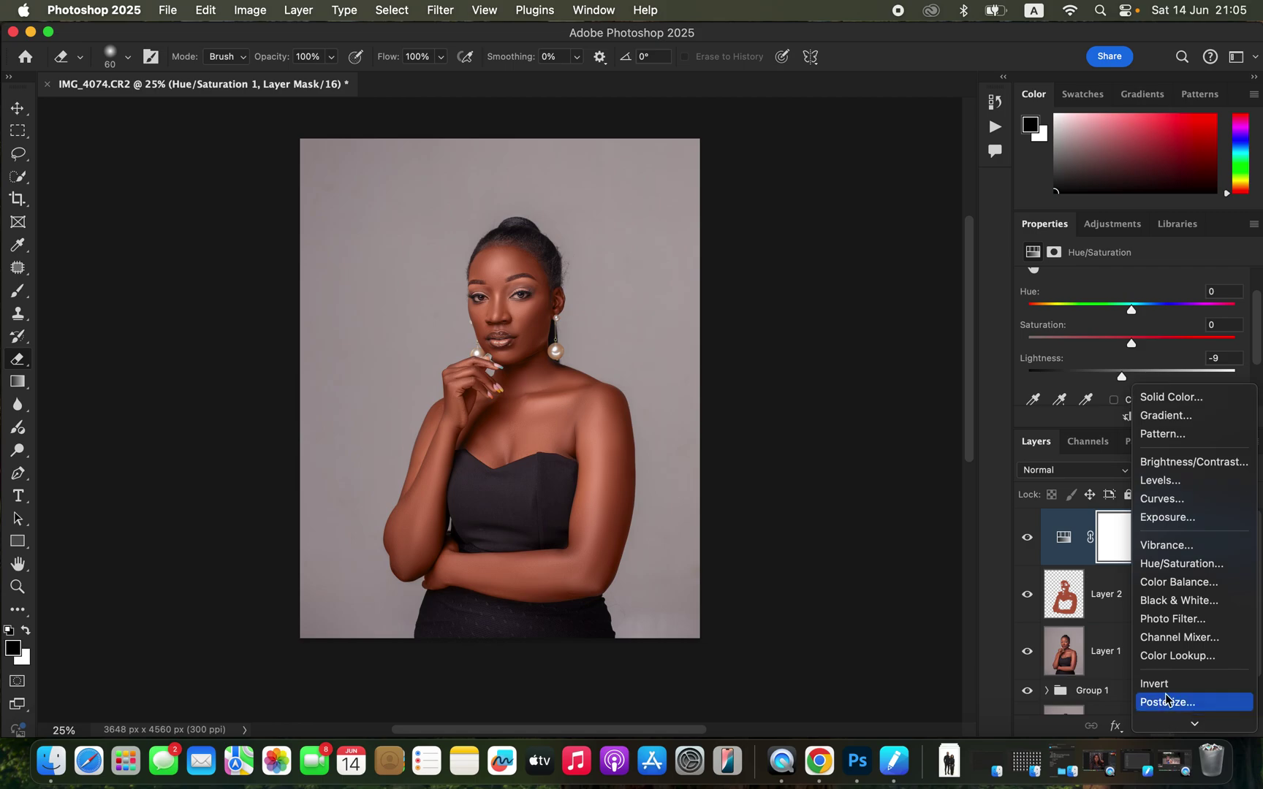
click(1183, 602)
click(1092, 474)
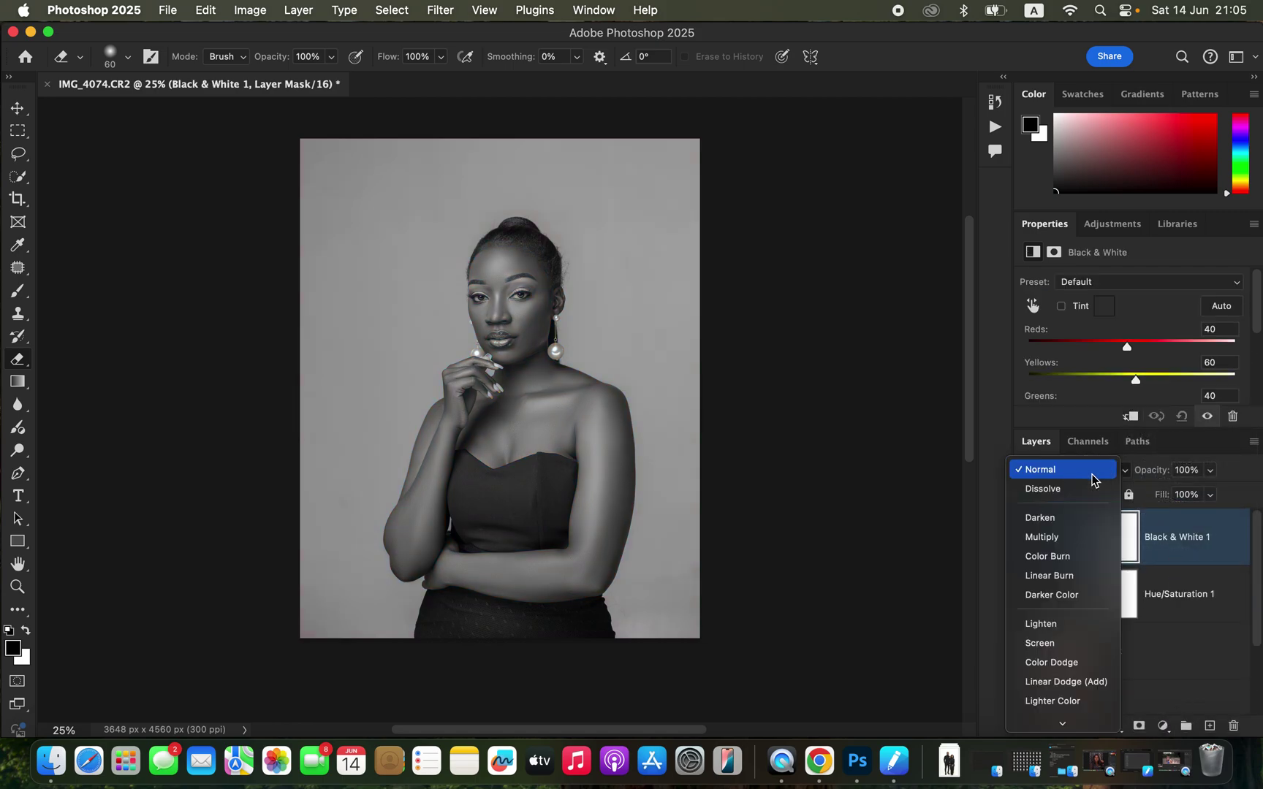
click(1085, 538)
click(1210, 472)
drag(1215, 491, 1140, 504)
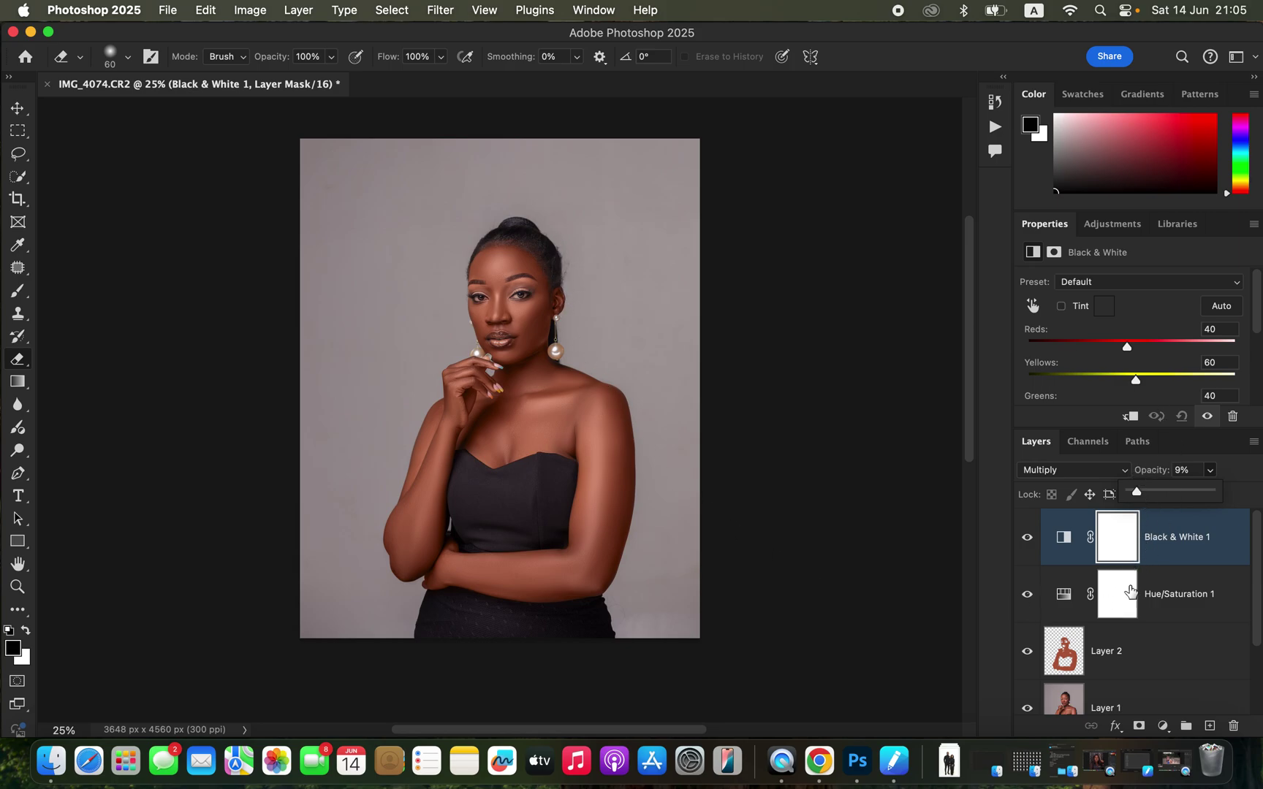
Step: Add a Selective Color adjustment layer and set cyan in the Blacks to +9%
click(1162, 726)
mouse_move(1184, 725)
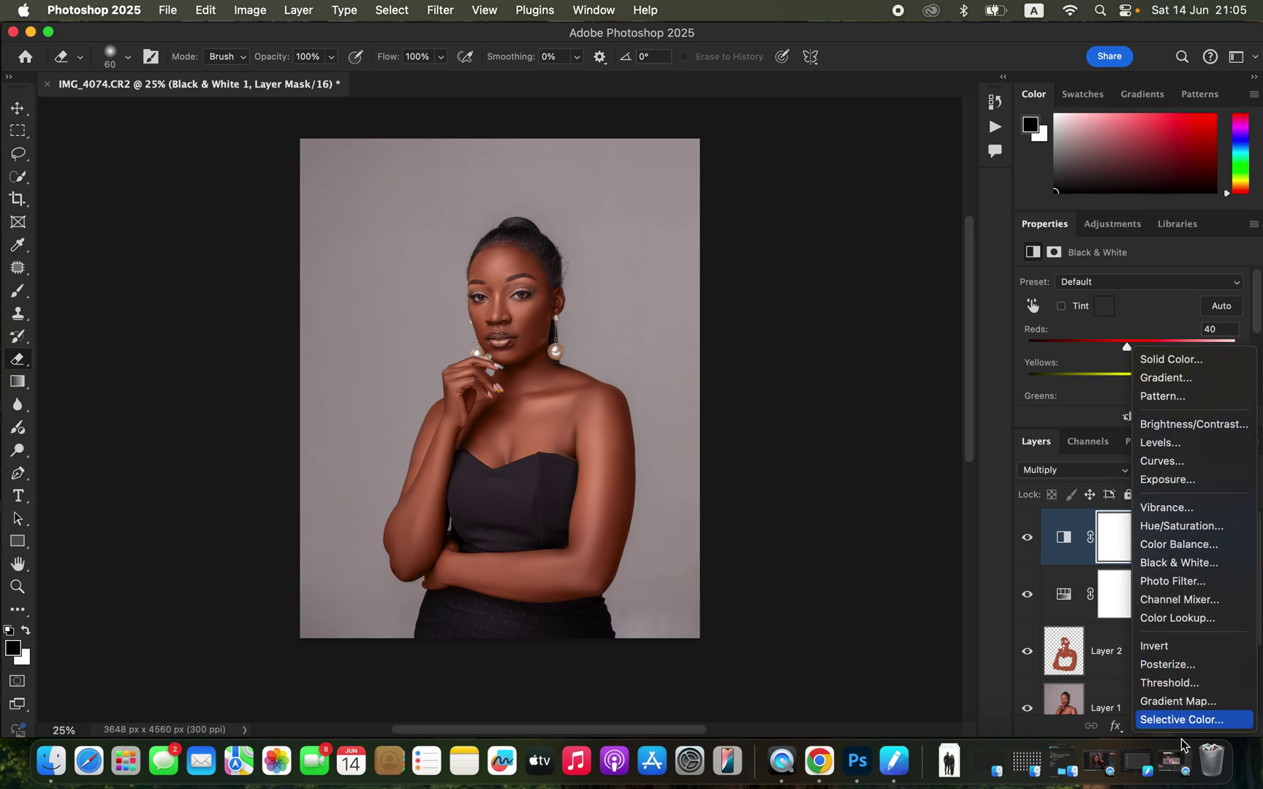
click(1184, 720)
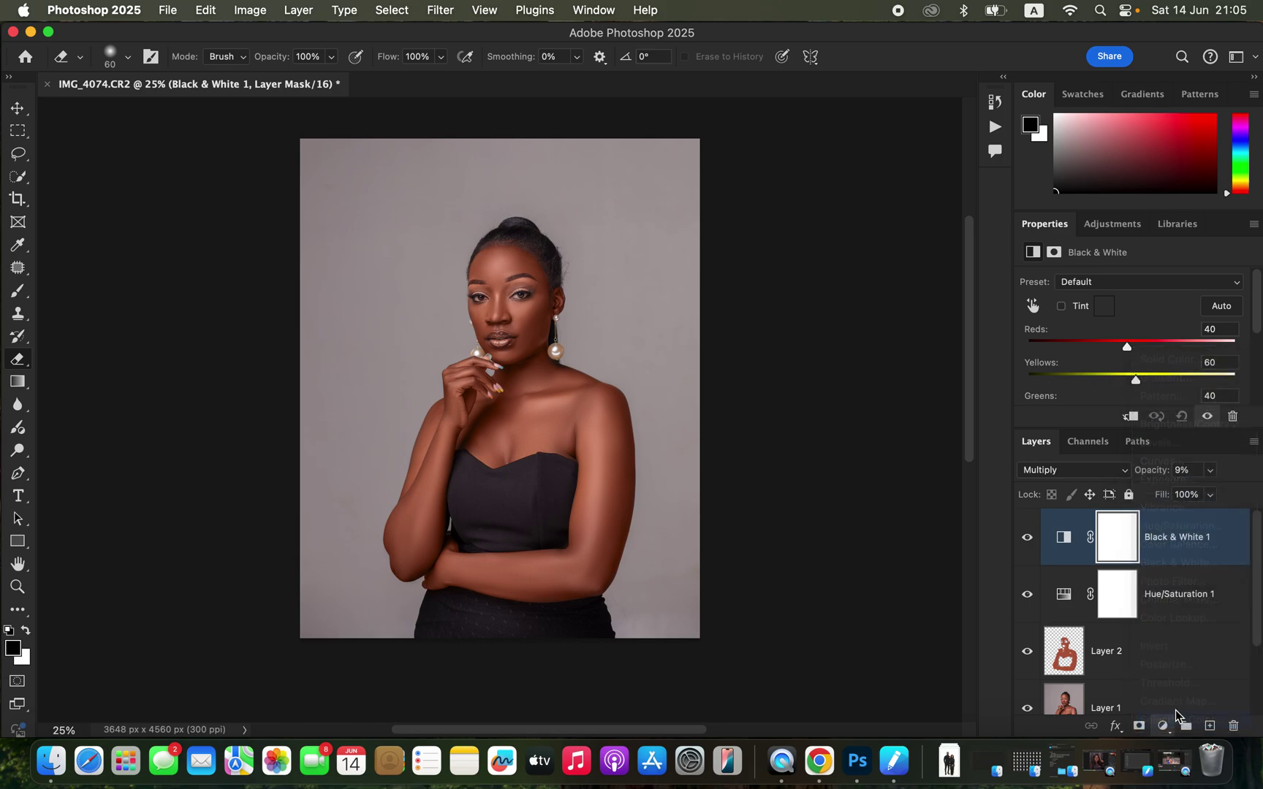
click(1120, 307)
click(1122, 303)
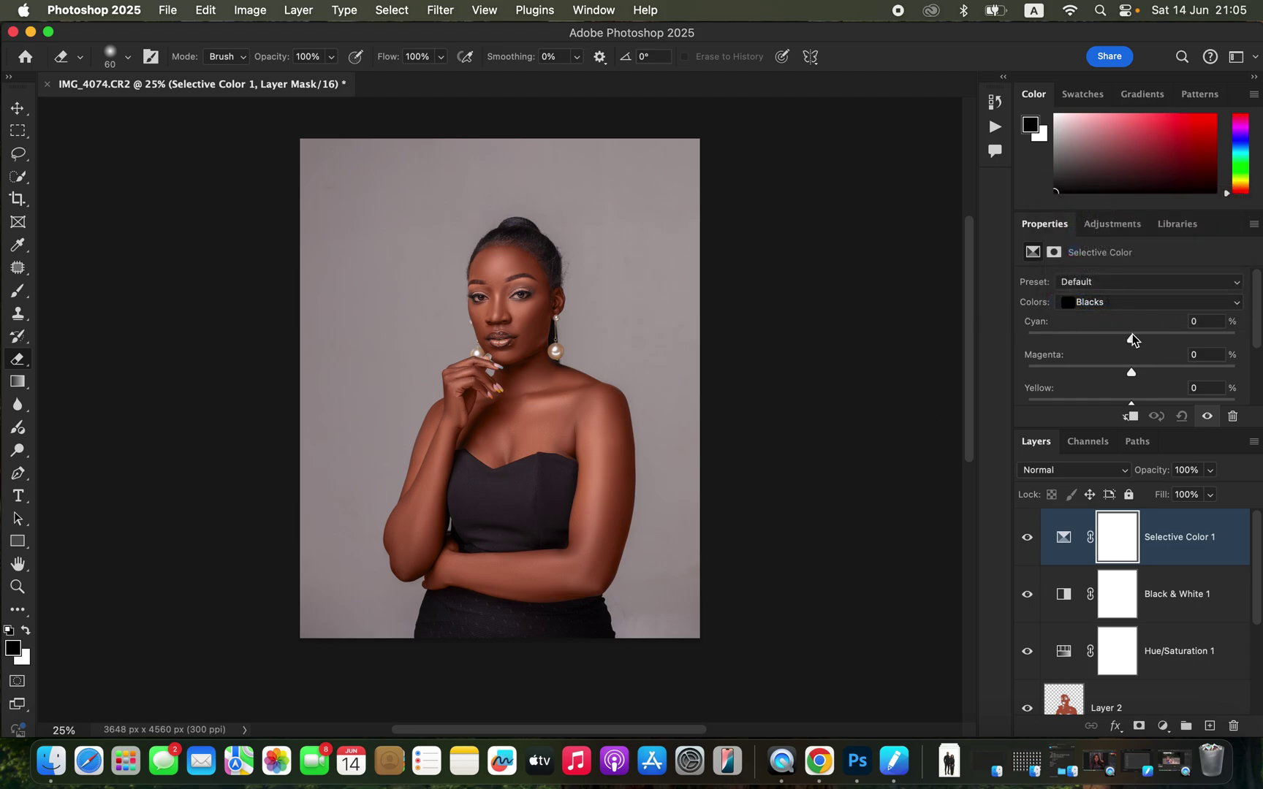
click(1120, 307)
click(1123, 300)
drag(1136, 342, 1141, 341)
drag(1255, 327, 1253, 349)
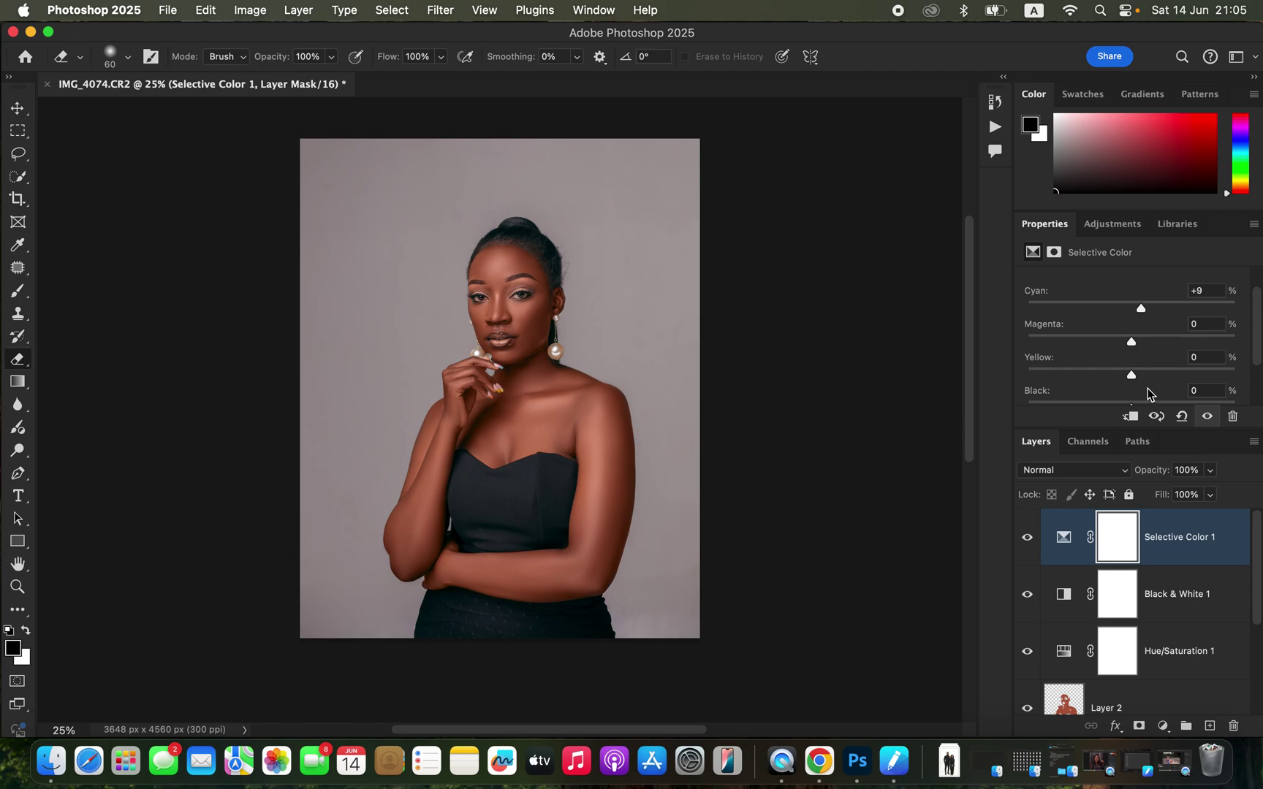
Step: Raise magenta slightly in the Blacks, and toggle the Selective Color layer to compare the effect
drag(1132, 337, 1148, 349)
drag(1135, 347, 1136, 347)
click(1027, 537)
click(1028, 537)
Step: Add a second Selective Color layer and set the Whites to cyan +31%, magenta -60% and yellow -49%
click(1162, 725)
click(1166, 720)
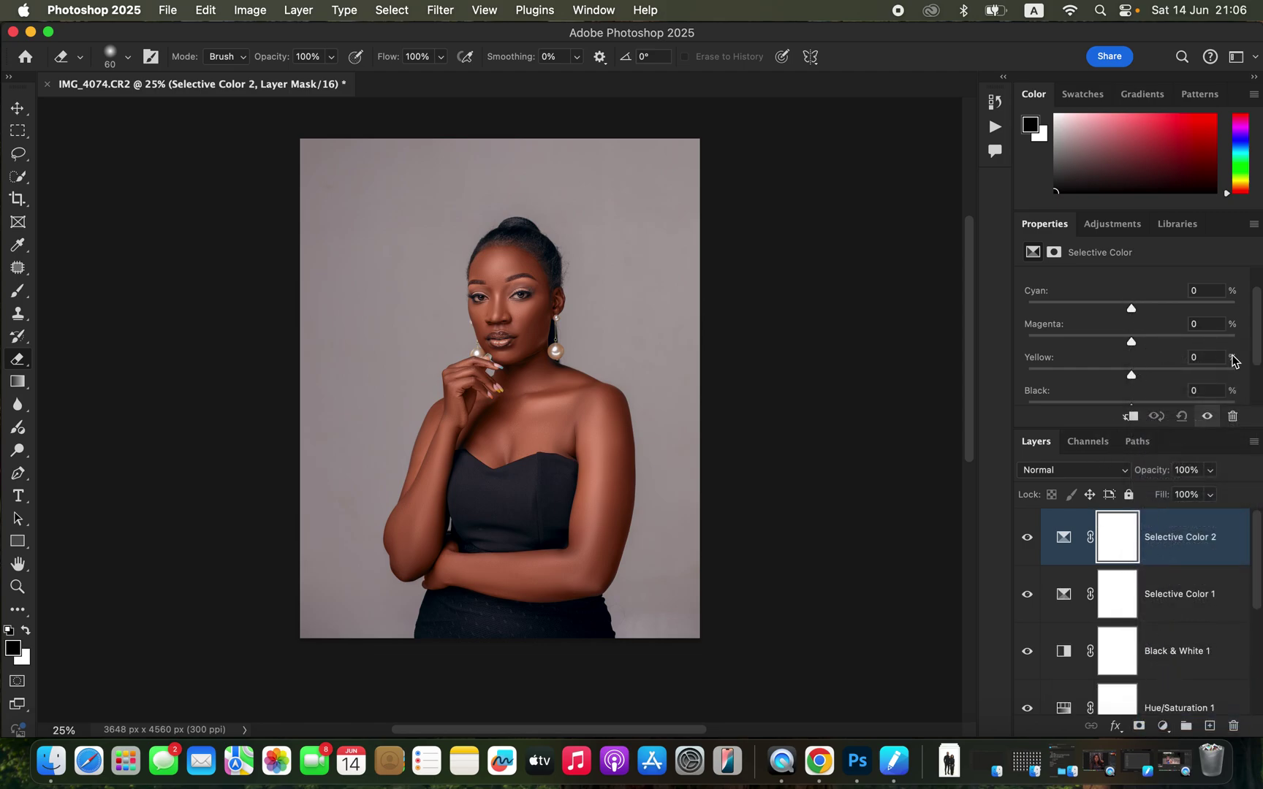
drag(1258, 342, 1256, 302)
click(1152, 302)
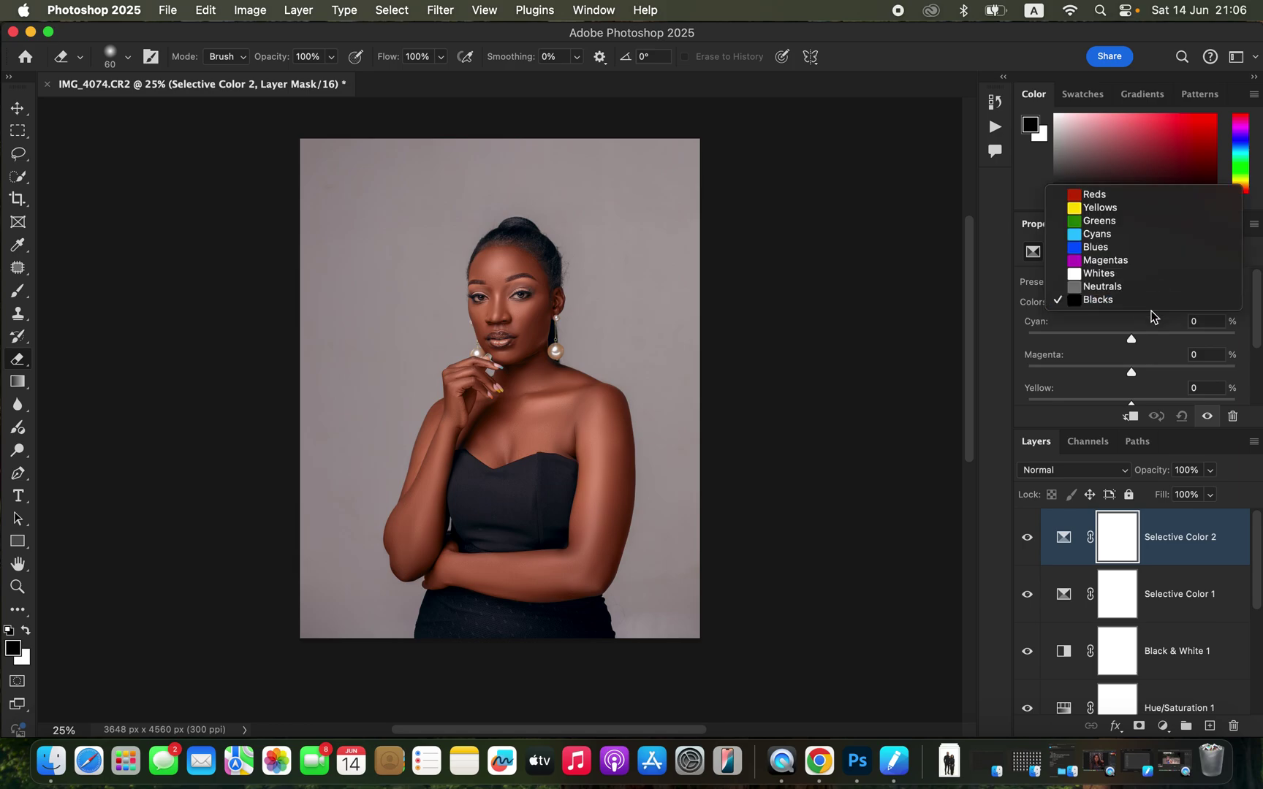
click(1134, 281)
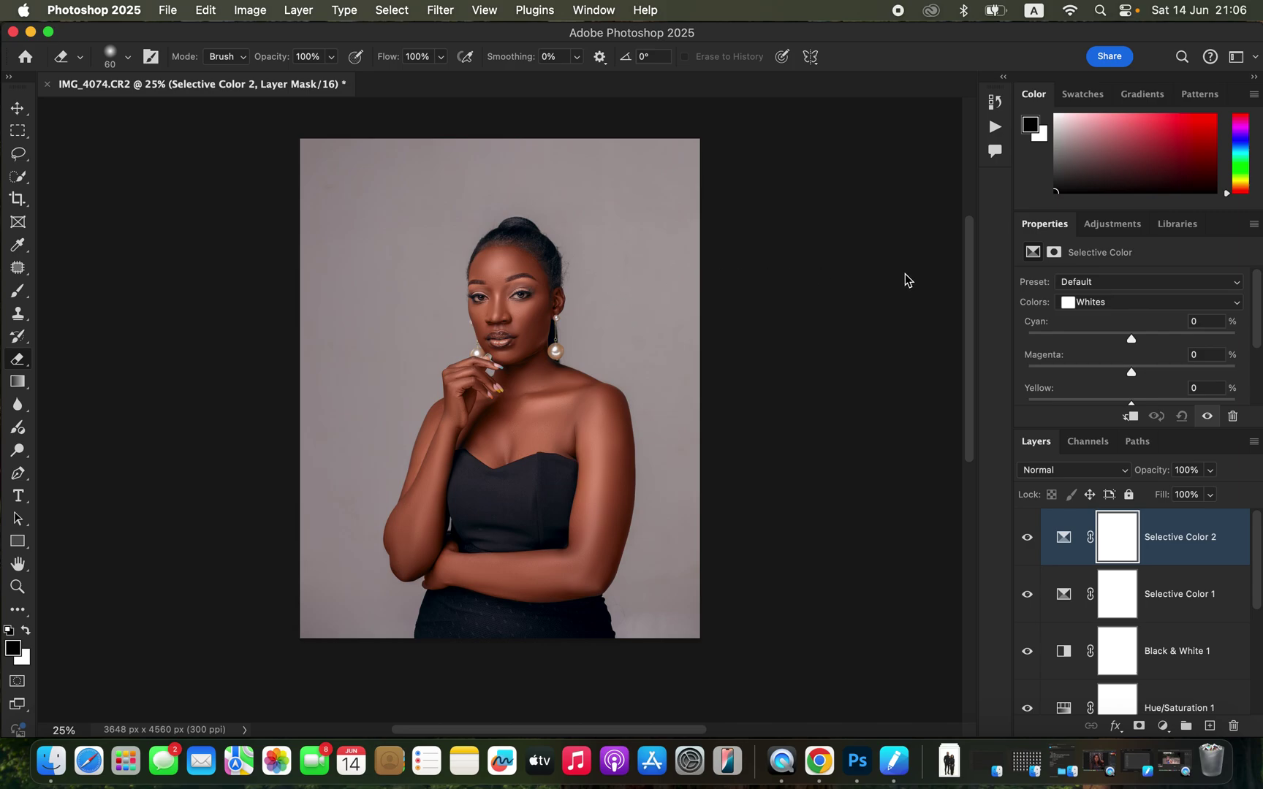
scroll(1254, 348, down, 2)
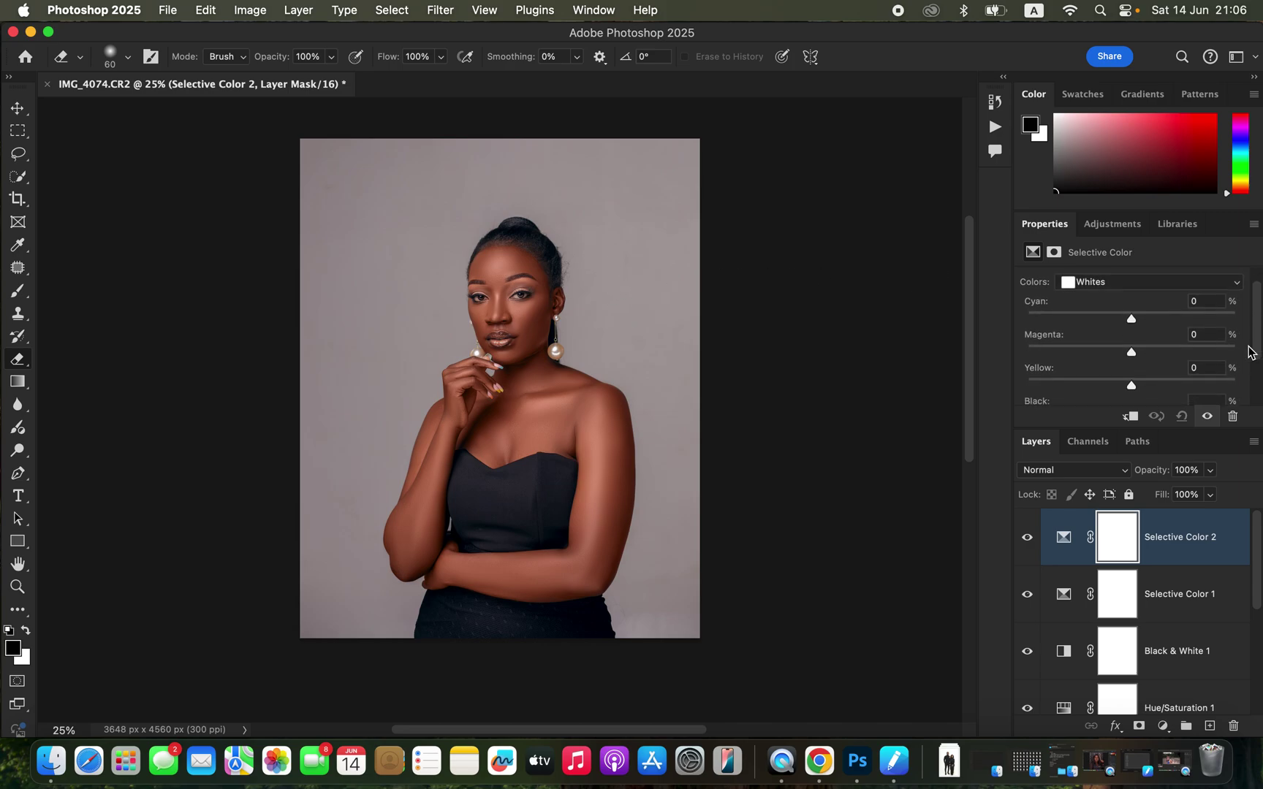
drag(1131, 385, 1083, 385)
drag(1131, 319, 1164, 319)
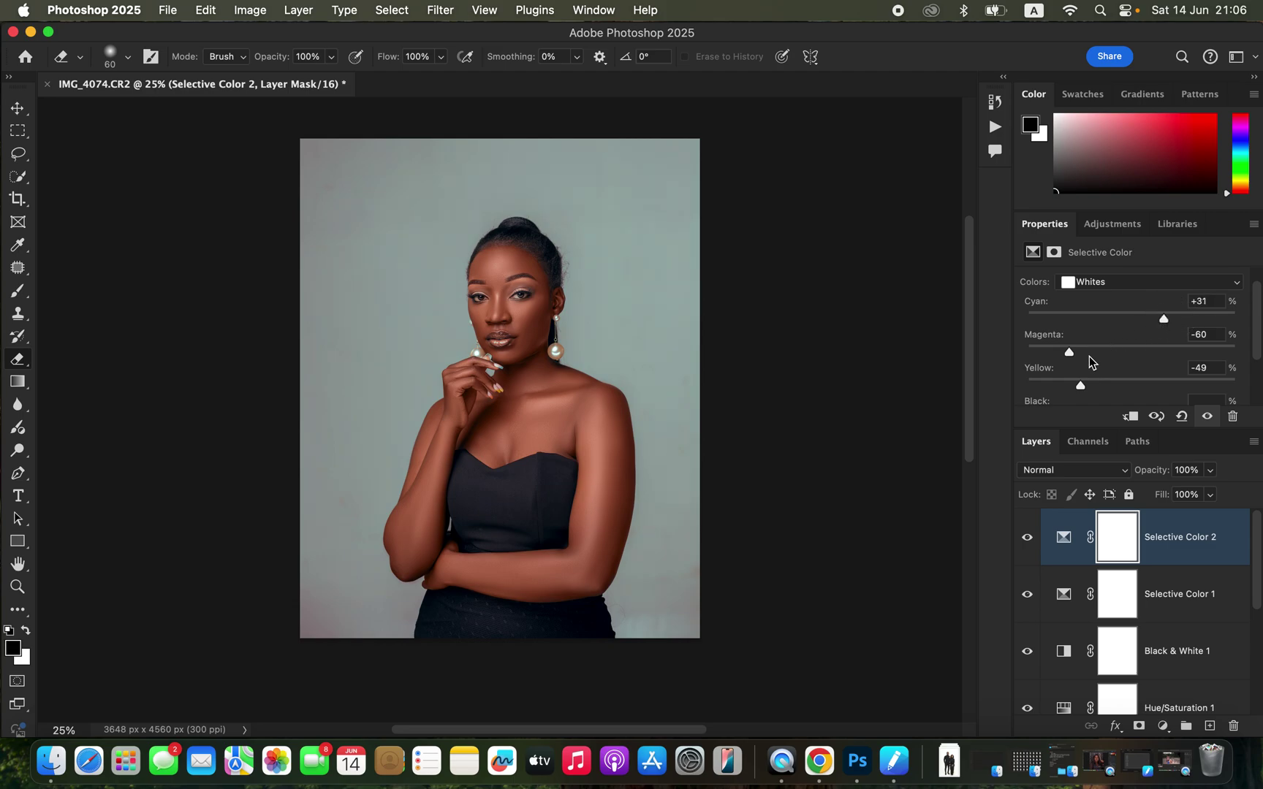
Step: Refine the Whites to magenta -40% and yellow -100%, and duplicate the Selective Color layer
mouse_move(1073, 352)
mouse_down()
mouse_move(1170, 346)
mouse_move(1092, 346)
mouse_move(1151, 383)
mouse_move(1032, 376)
mouse_move(1206, 356)
mouse_move(1047, 362)
mouse_move(1092, 367)
mouse_up()
click(1027, 539)
click(1027, 539)
click(1027, 539)
click(1026, 538)
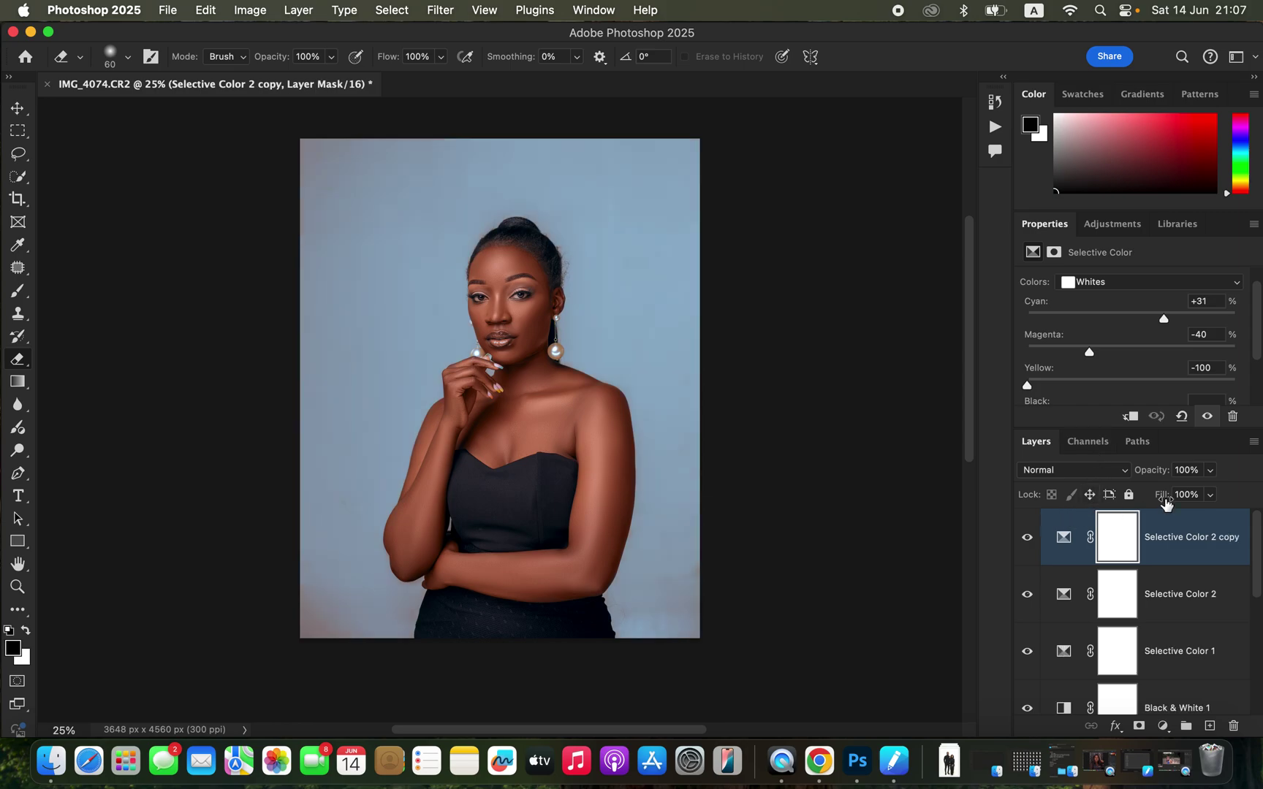
Step: Lower the opacity of the duplicated Selective Color layer to 15%
click(1211, 473)
drag(1210, 492, 1167, 495)
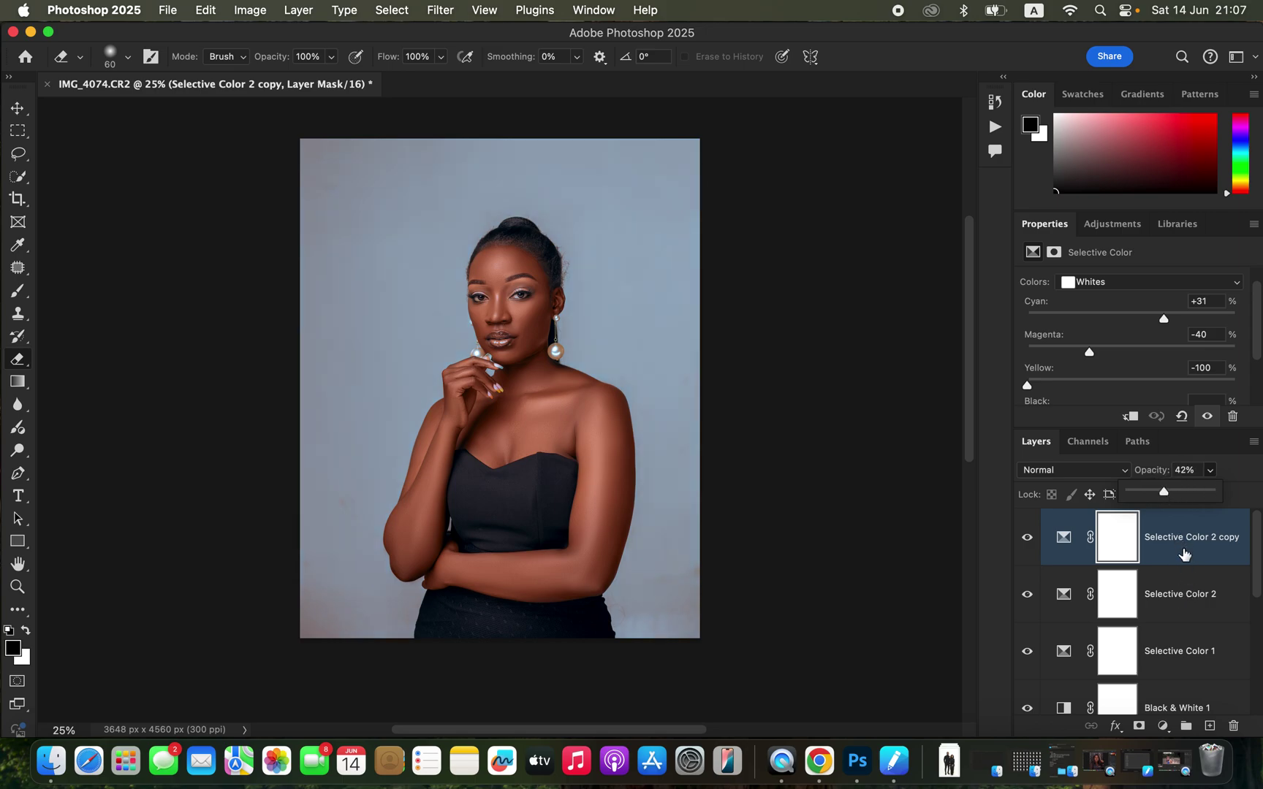
drag(1163, 491, 1144, 493)
Step: Add another Hue/Saturation layer with Saturation at -79 and invert its mask to black
click(1162, 726)
click(1185, 539)
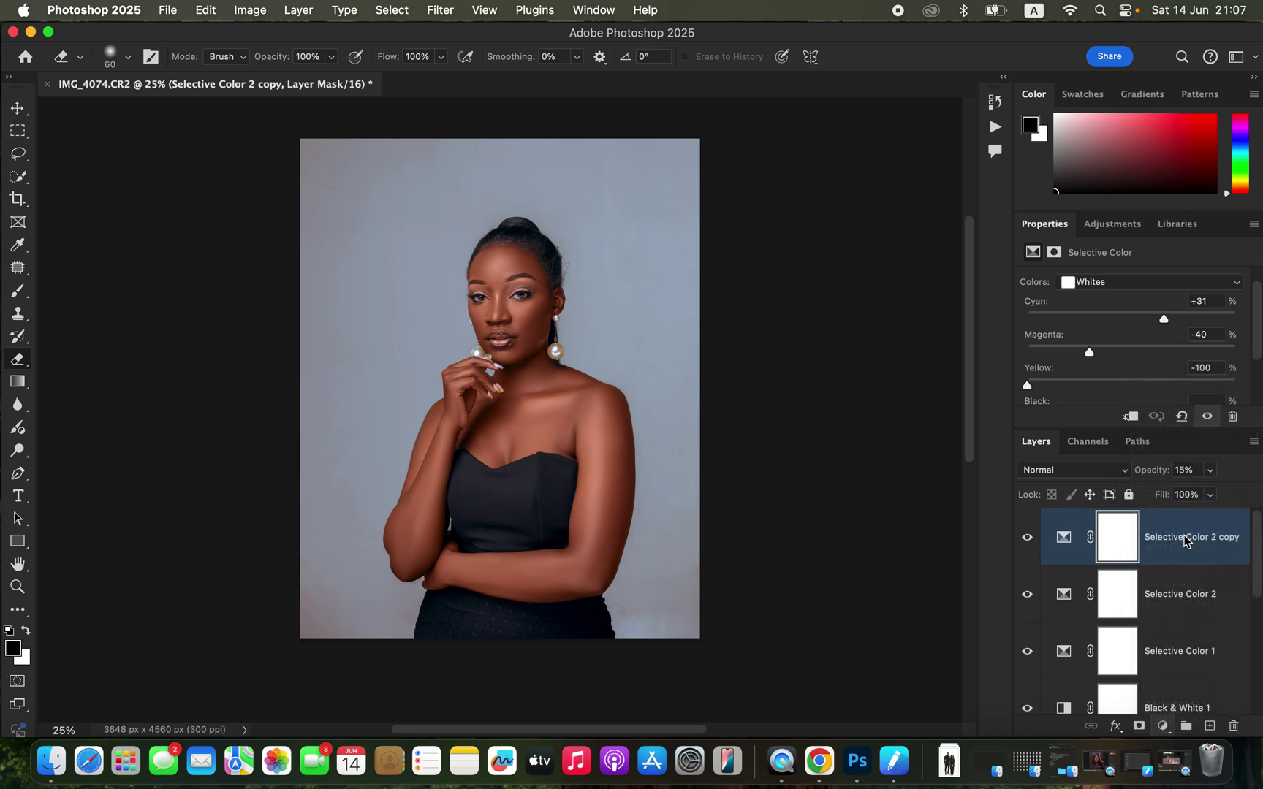
click(1130, 306)
click(1130, 307)
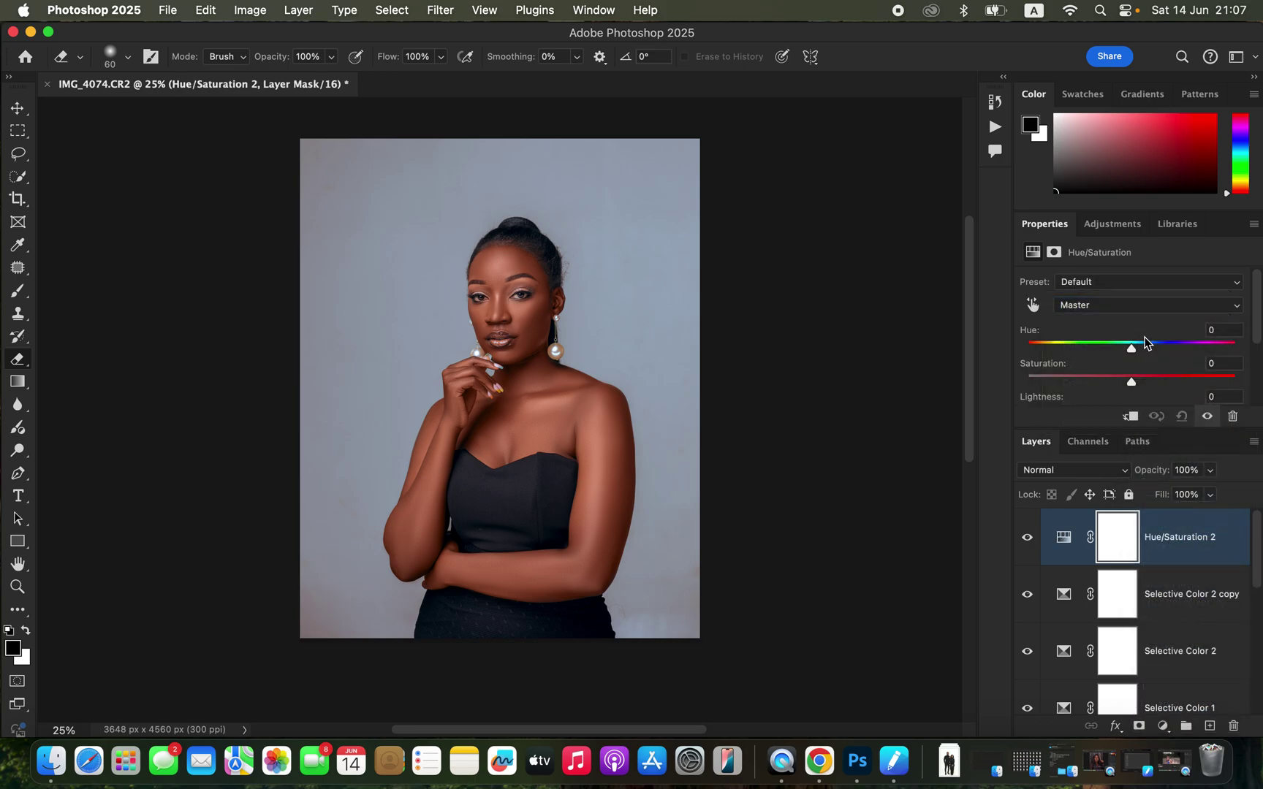
drag(1131, 381, 1050, 383)
key(super+i)
Step: Switch to the Brush tool with white as the foreground color for painting on the mask over the face
key(super+plus)
key(super+plus)
key(super+plus)
key(super+plus)
key(super+plus)
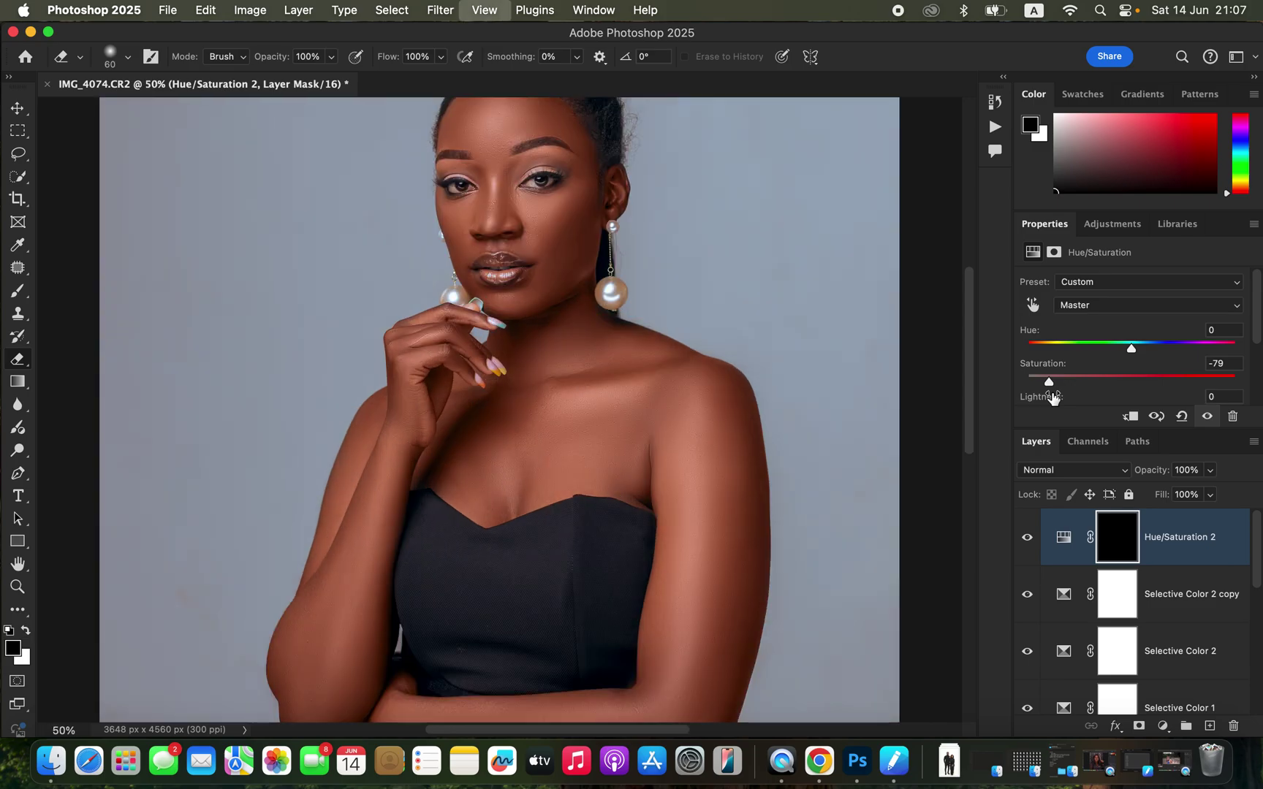
scroll(730, 330, up, 15)
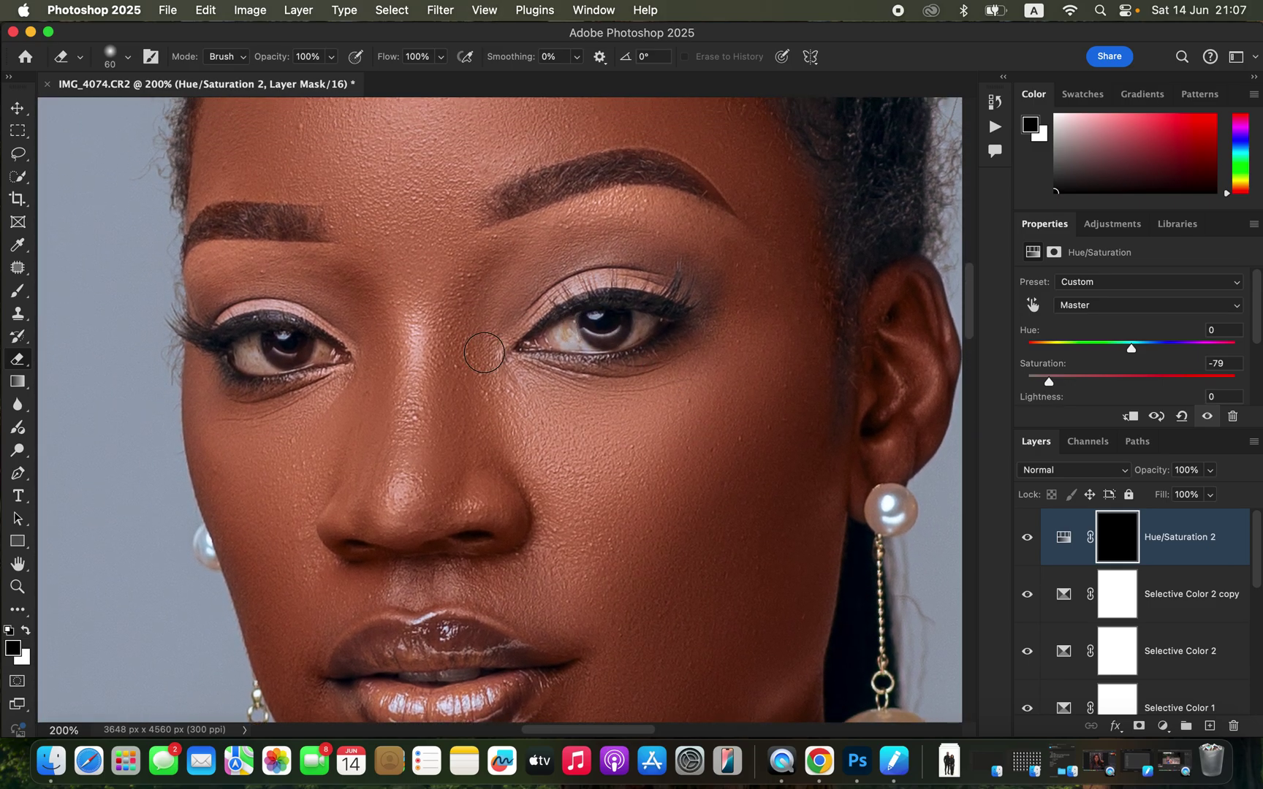
click(17, 296)
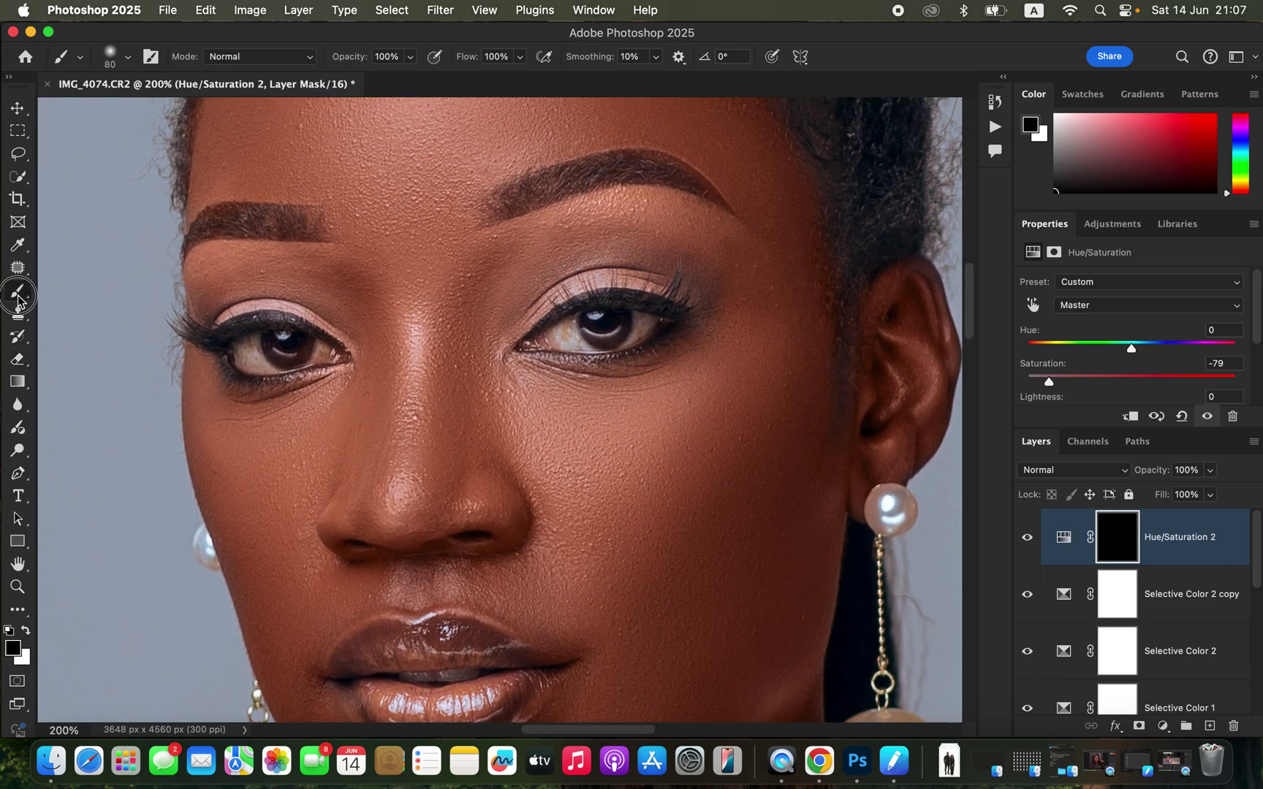
click(20, 616)
click(9, 629)
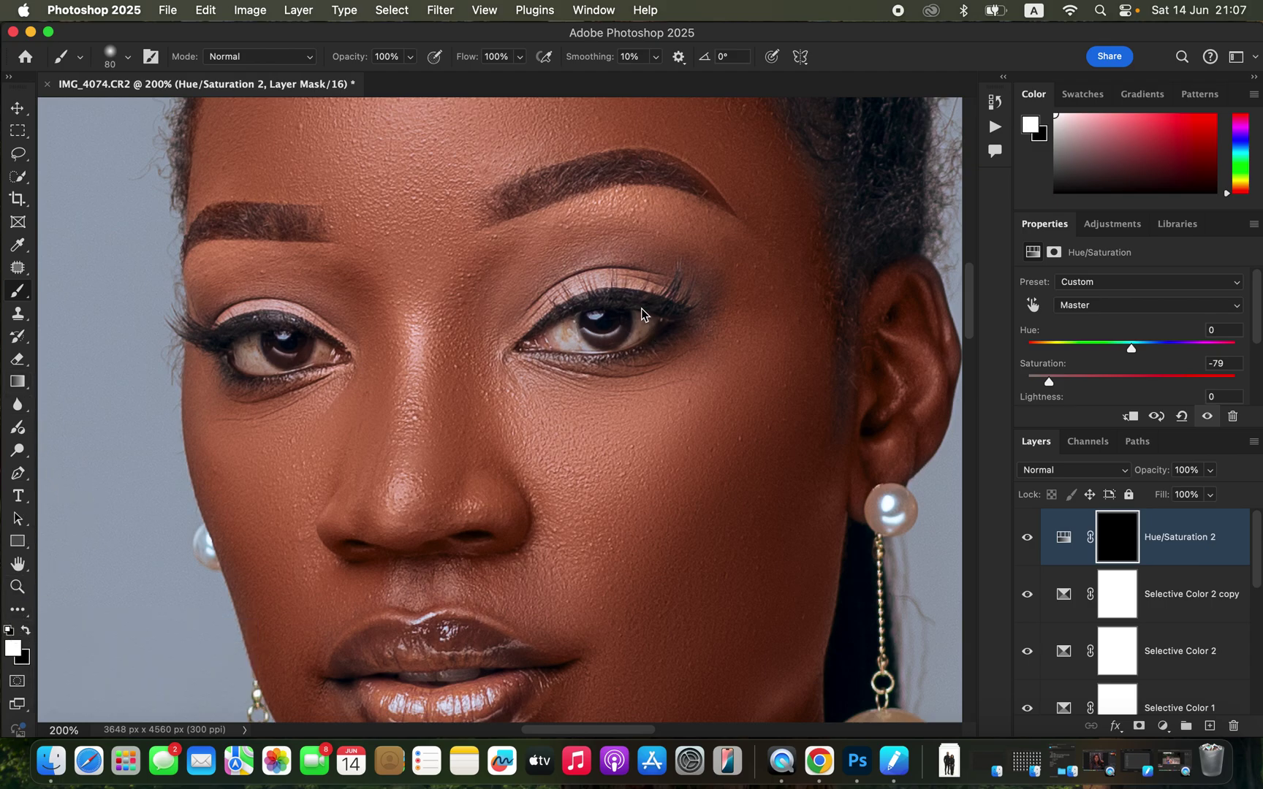
Step: Reduce the brush size and paint white on the mask over both eyes to desaturate the eye whites
key(bracketleft)
key(bracketleft)
click(29, 629)
click(30, 629)
key(bracketleft)
mouse_move(567, 339)
mouse_down()
mouse_move(577, 322)
mouse_move(565, 333)
mouse_move(593, 340)
mouse_move(654, 320)
mouse_move(621, 335)
mouse_up()
mouse_move(271, 355)
mouse_down()
mouse_move(241, 349)
mouse_move(311, 348)
mouse_move(245, 347)
mouse_move(281, 350)
mouse_up()
Step: Paint white on the mask over the teeth with a 20 px brush, and swap the foreground color to black
key(bracketleft)
key(bracketleft)
key(bracketleft)
drag(417, 677, 471, 673)
key(x)
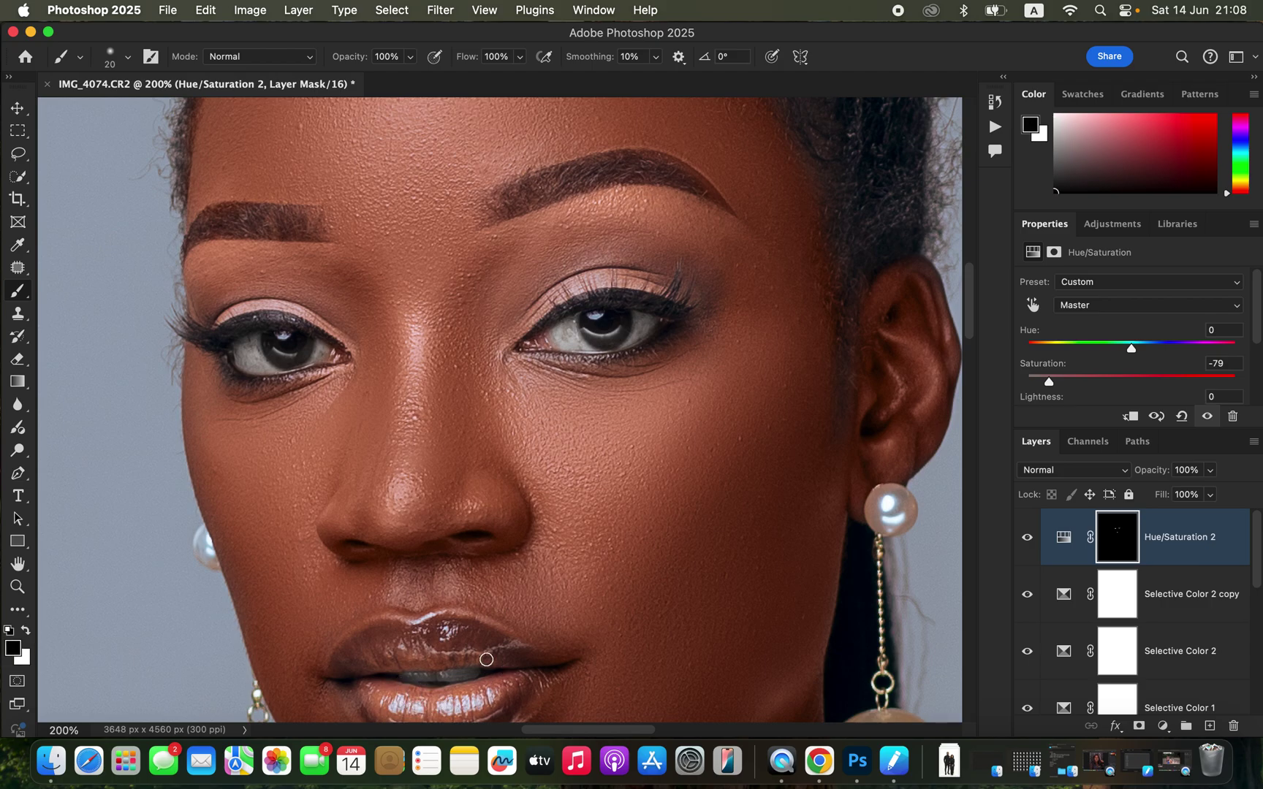
Step: Add a Hue/Saturation layer above the stack, lower the Reds lightness to -14, and check its before and after
key(super+minus)
key(super+minus)
key(super+minus)
key(super+minus)
key(super+minus)
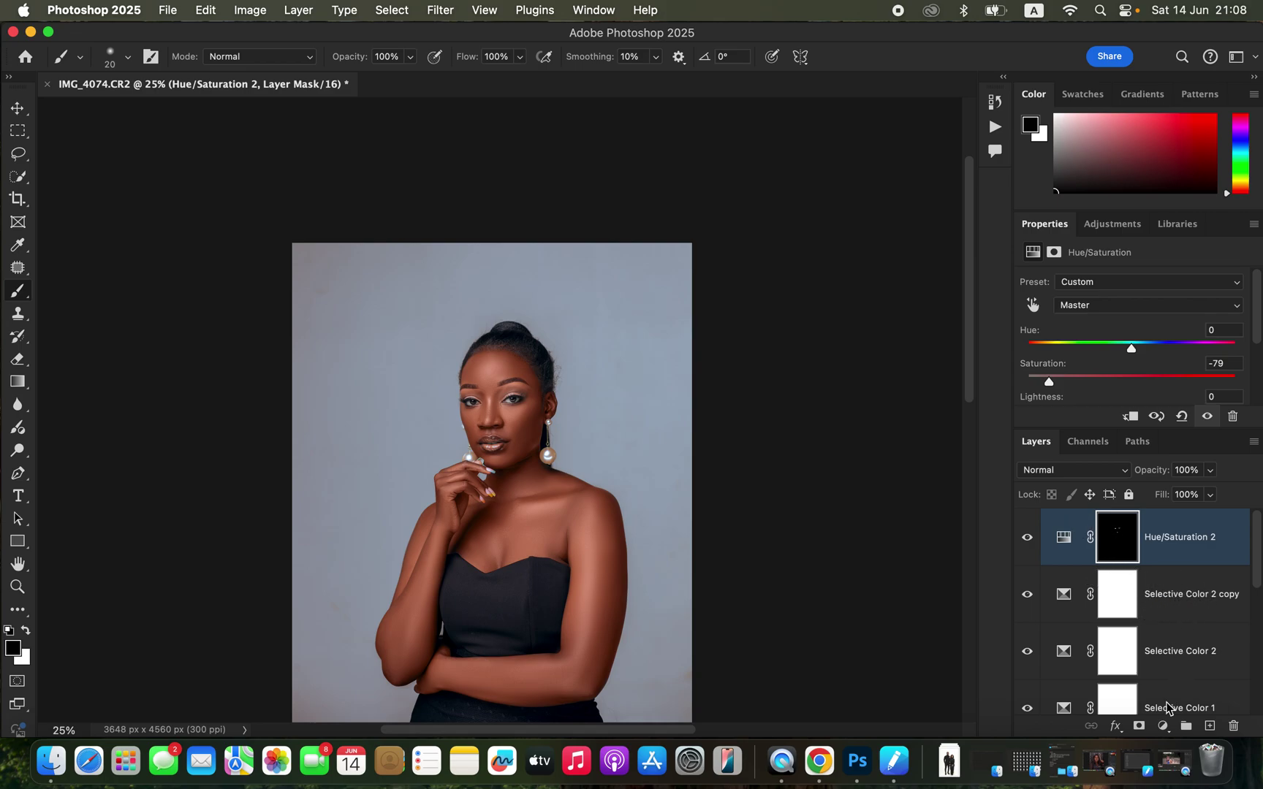
click(1162, 727)
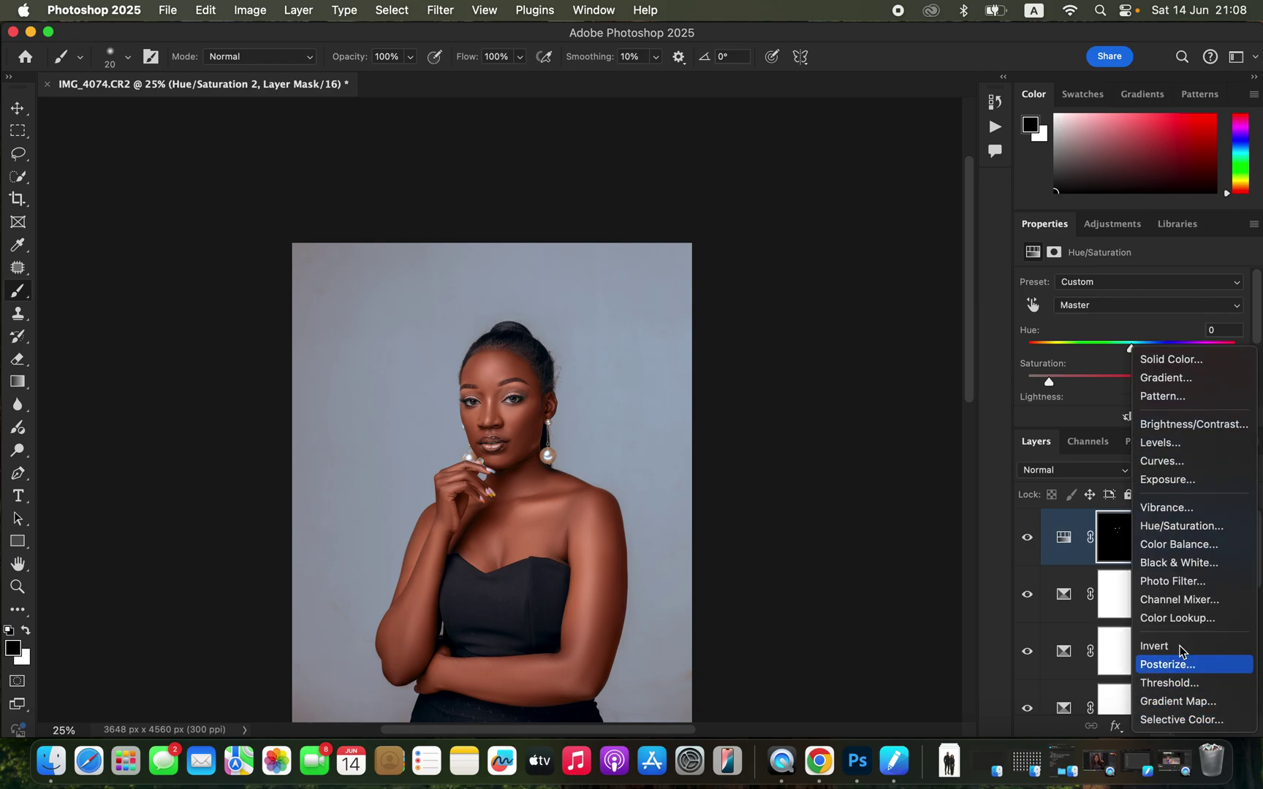
click(1191, 526)
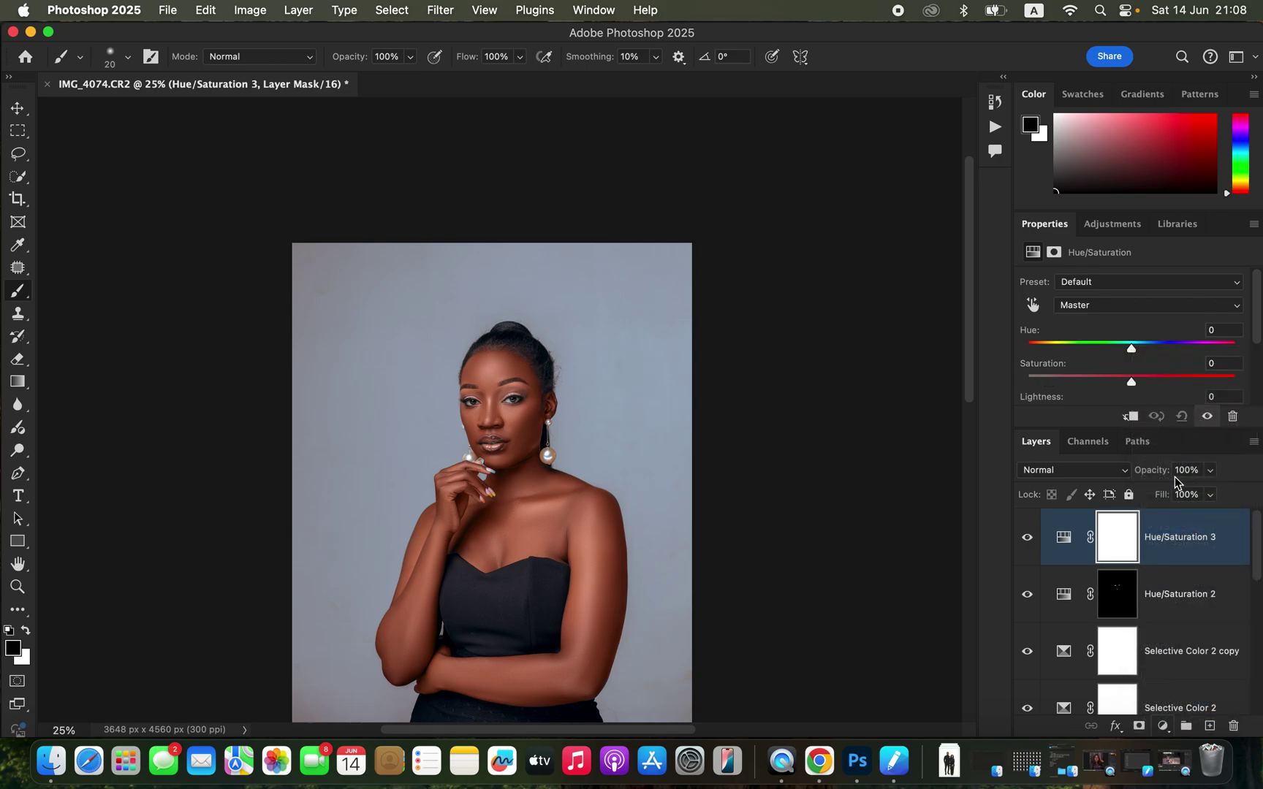
click(1159, 314)
click(1153, 325)
scroll(1243, 338, down, 3)
drag(1131, 342, 1116, 344)
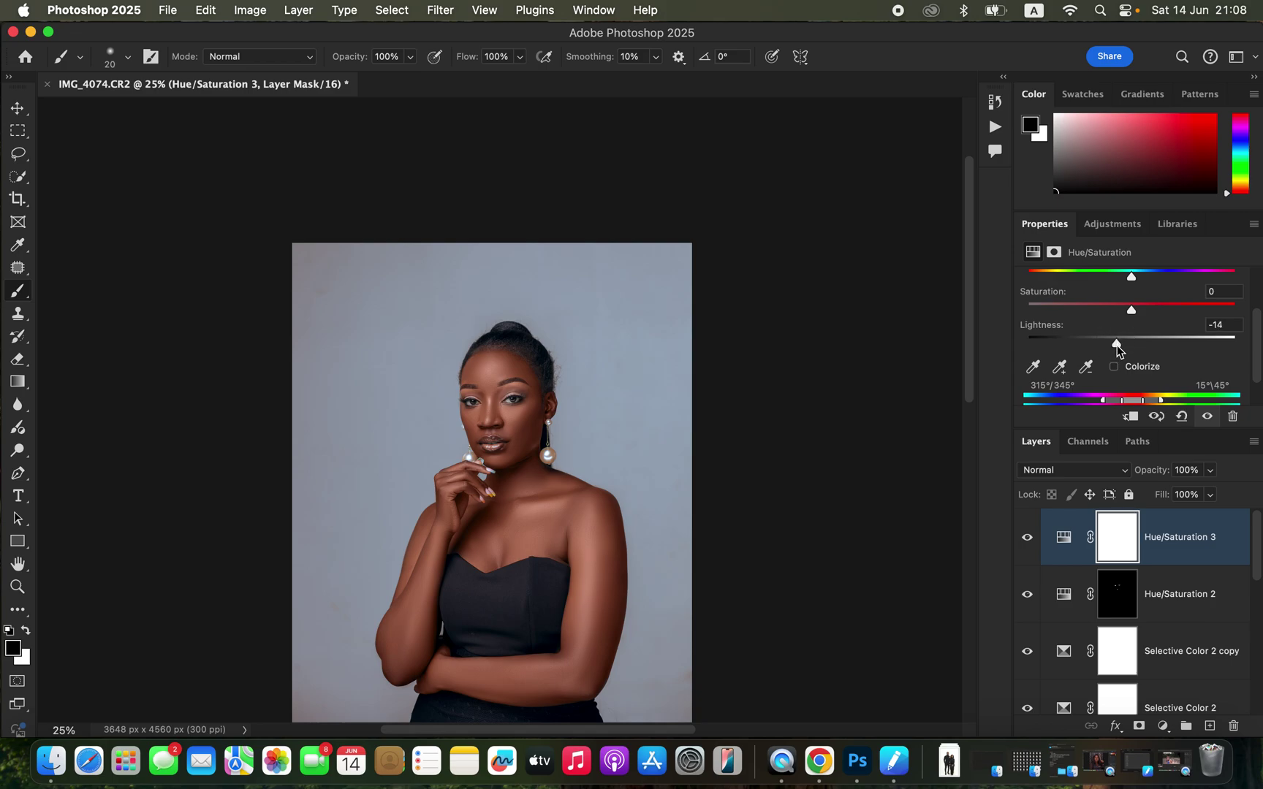
click(1027, 539)
click(1028, 541)
Step: Add a Curves adjustment layer and bring its white point in to input 160 to brighten the highlights
click(1163, 727)
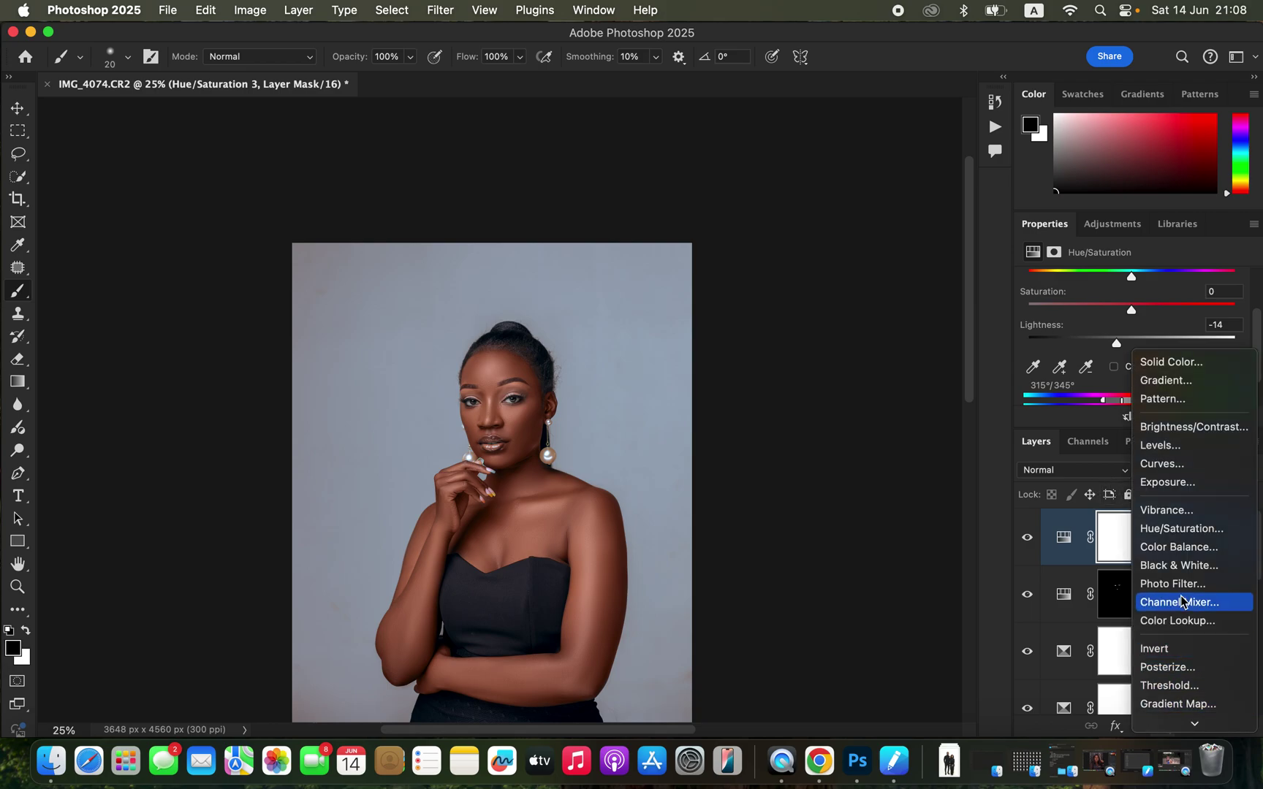
click(1183, 465)
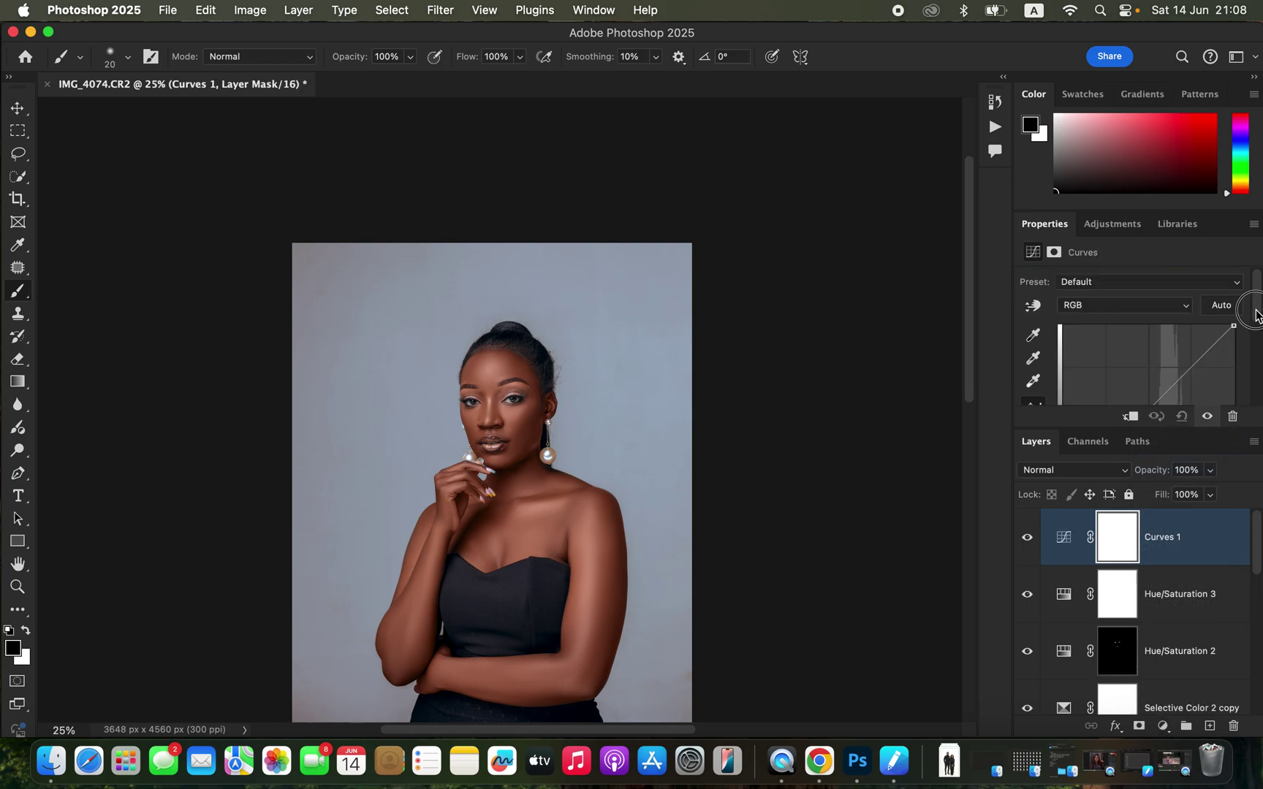
scroll(1251, 340, down, 5)
drag(1234, 375, 1170, 376)
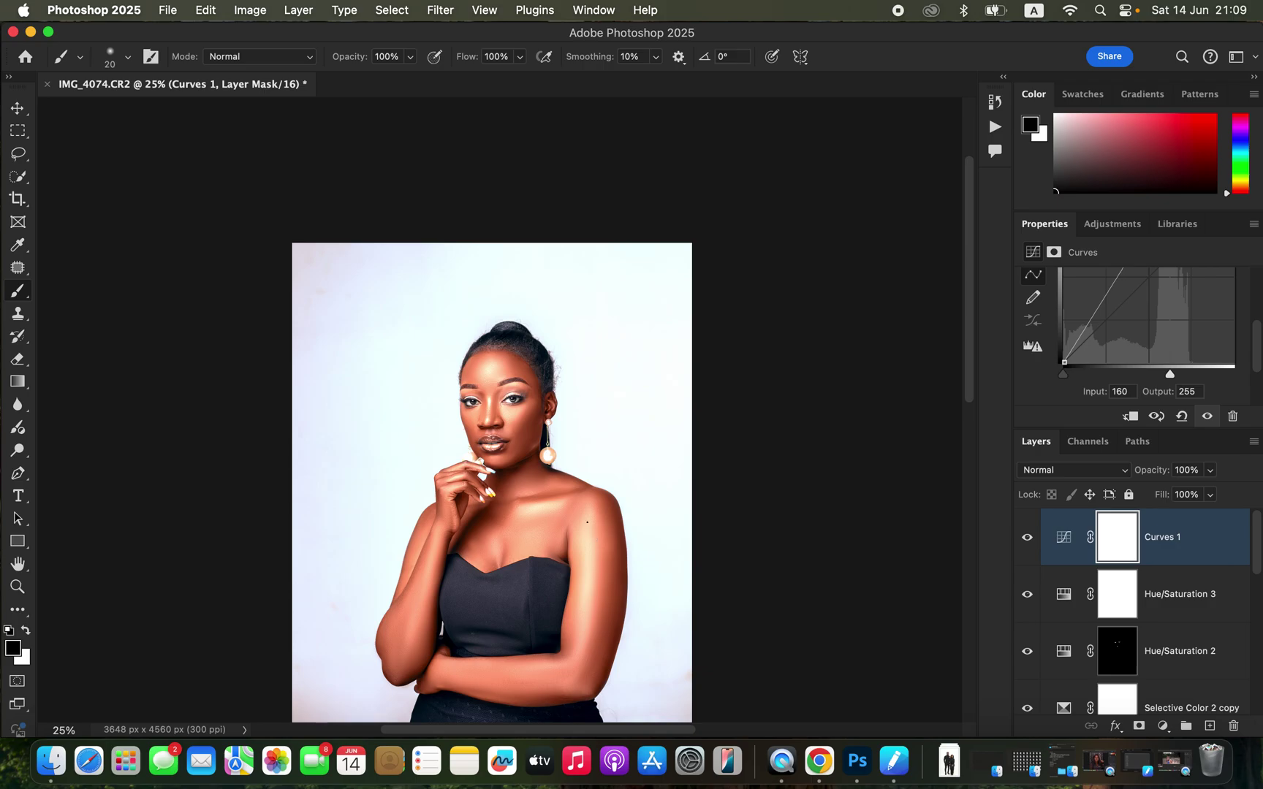
Step: Limit the Curves layer to the highlights with Blend If Gray, splitting the underlying layer's black slider at 131 / 193
right_click(1202, 536)
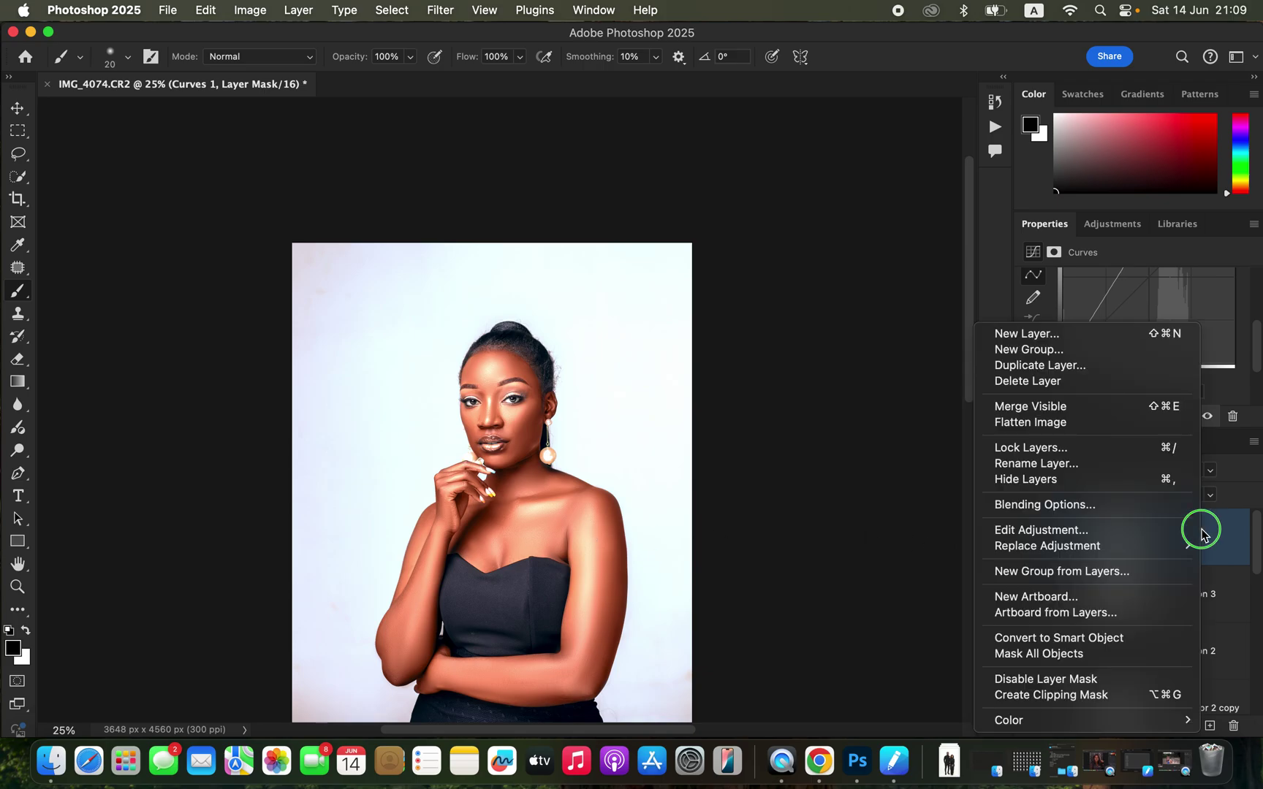
click(1093, 505)
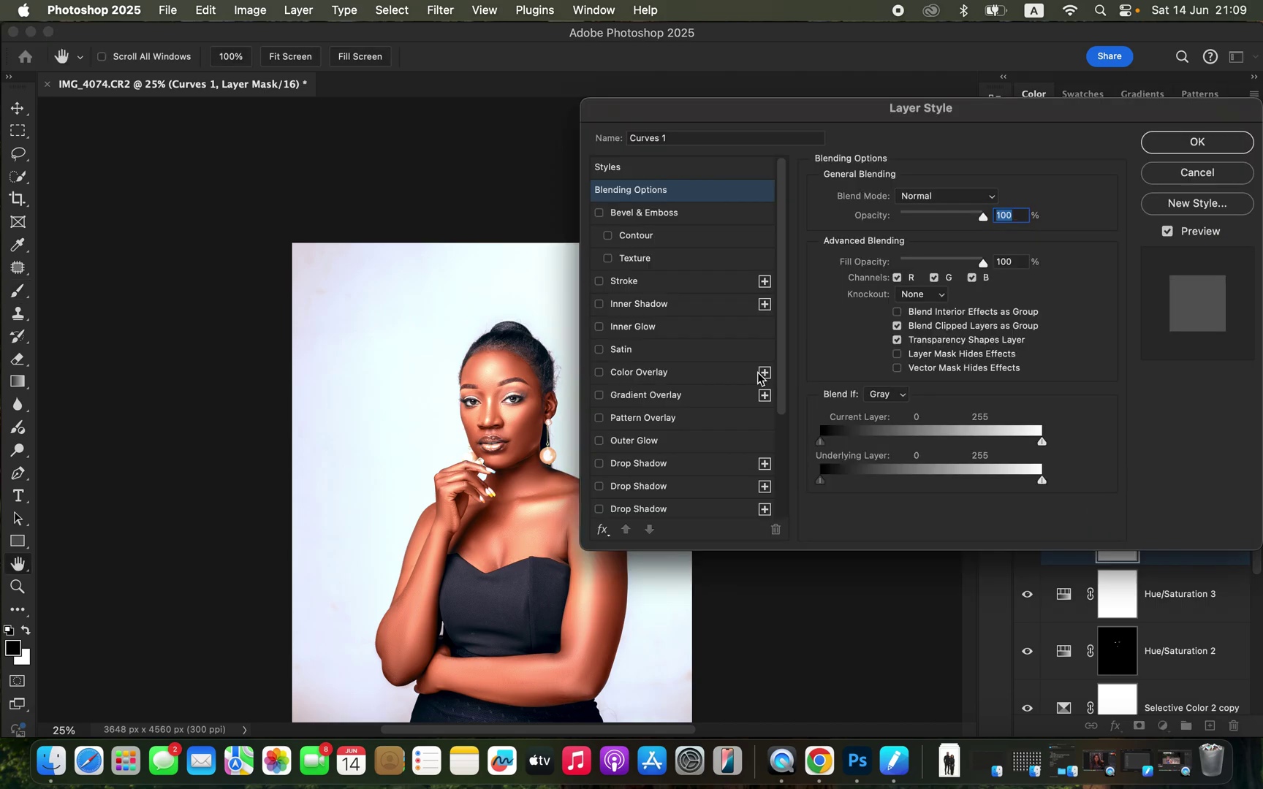
click(893, 396)
click(892, 397)
drag(823, 482, 936, 485)
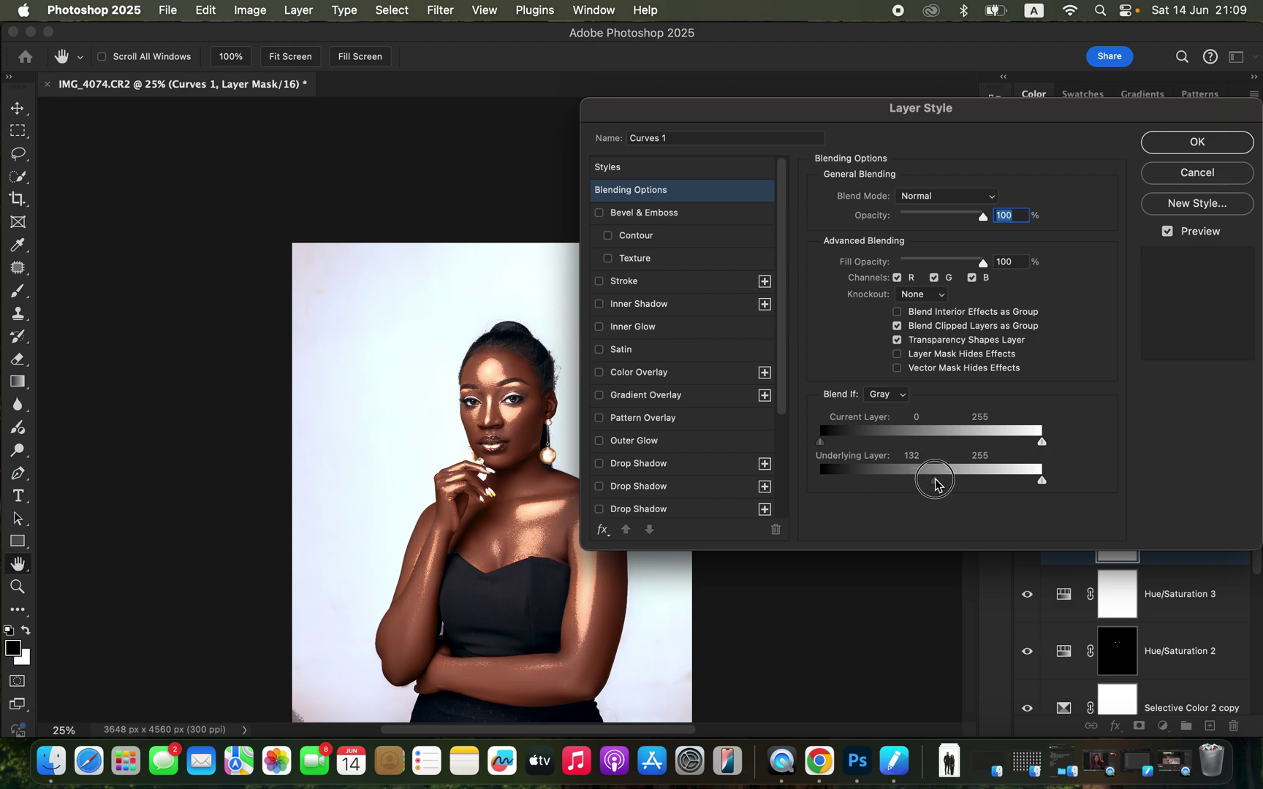
key(alt)
key(alt)
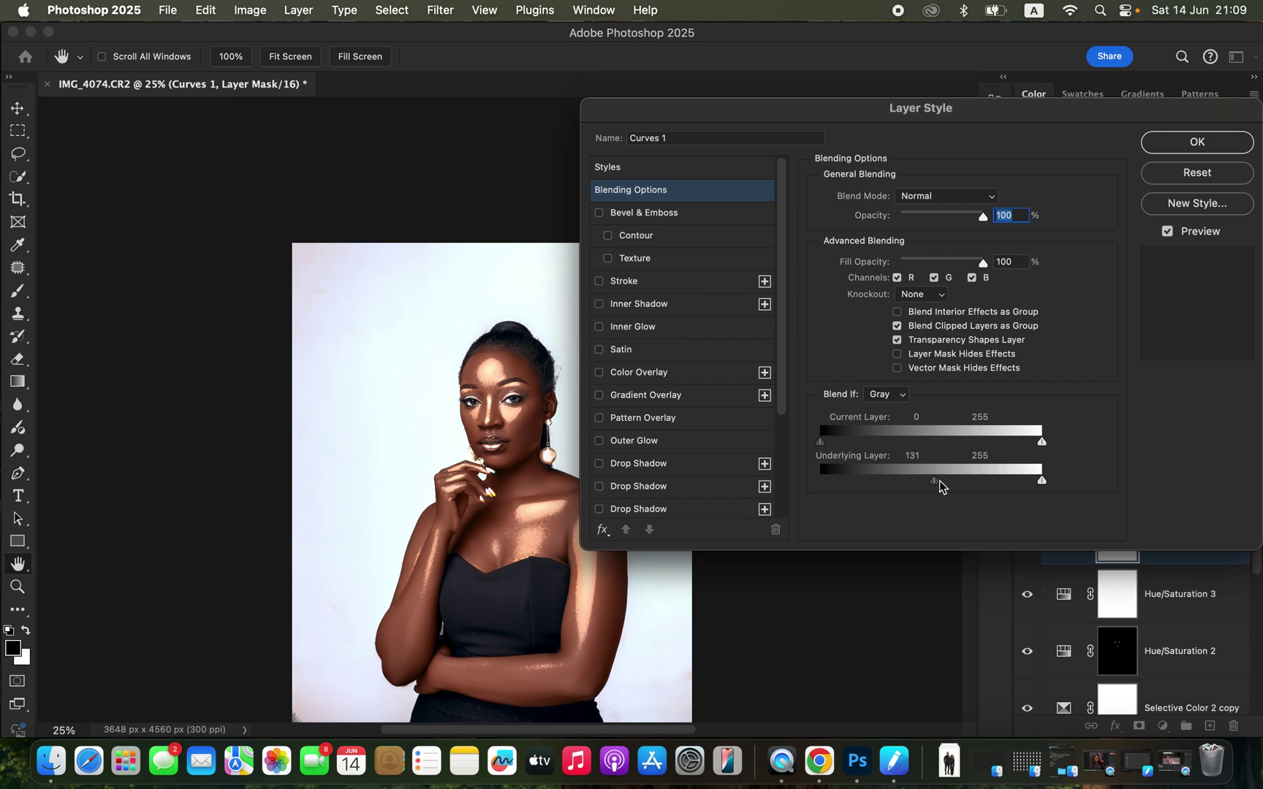
drag(939, 488, 988, 478)
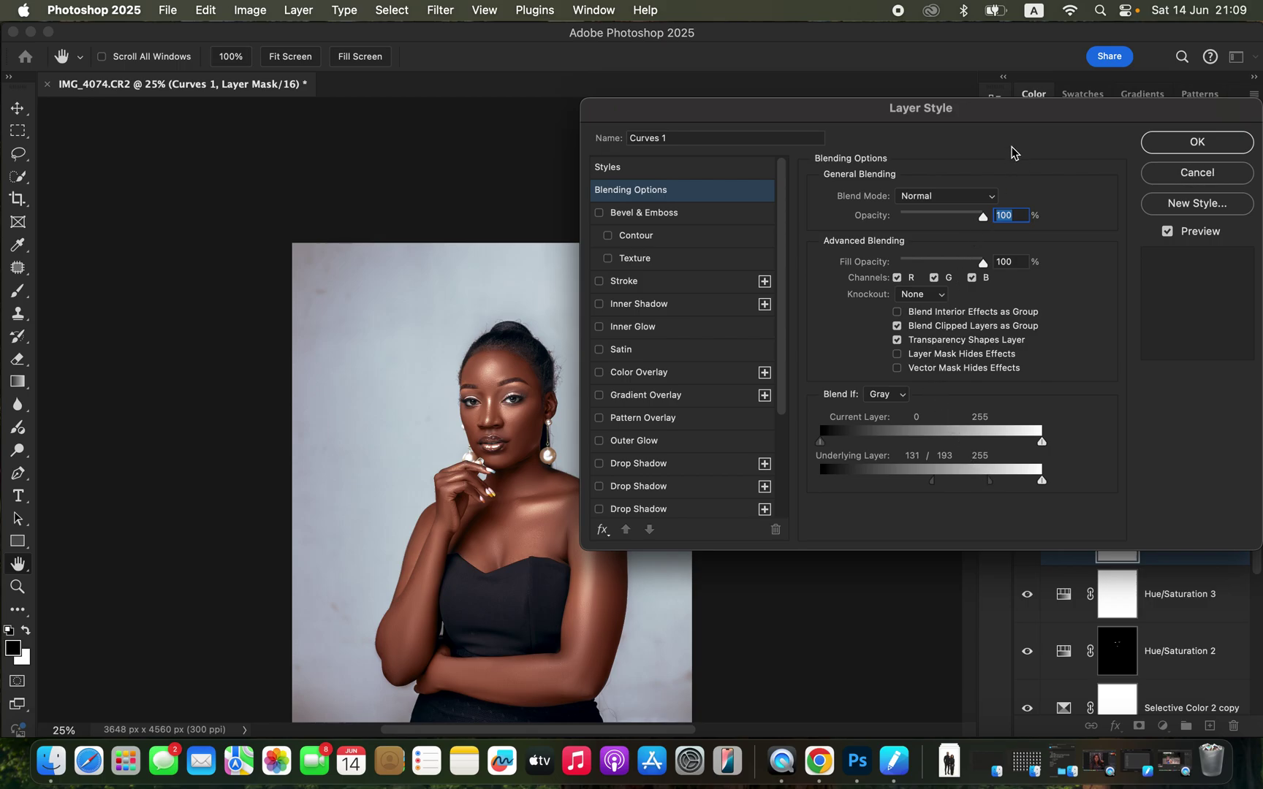
drag(990, 483, 998, 486)
click(1194, 142)
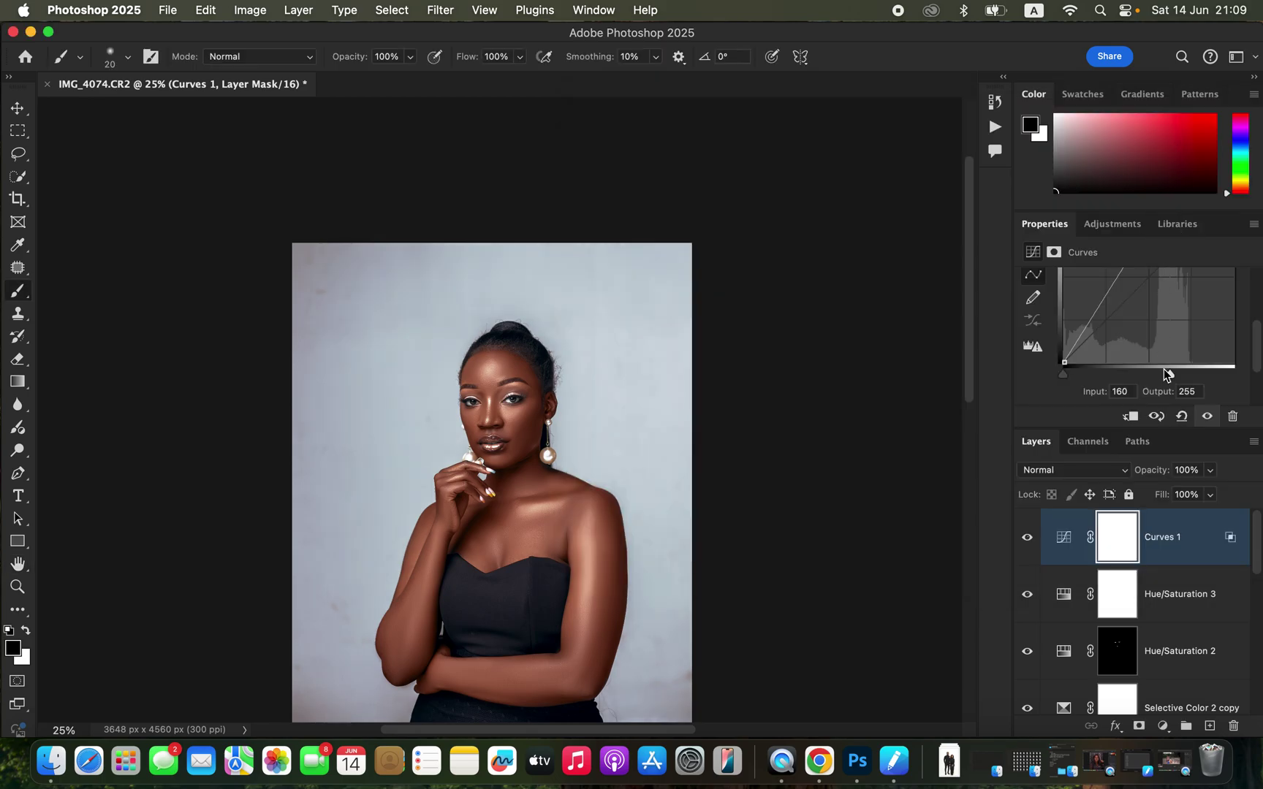
Step: Set the Curves layer's blend mode to Linear Dodge (Add) and its opacity to 60%
click(1100, 471)
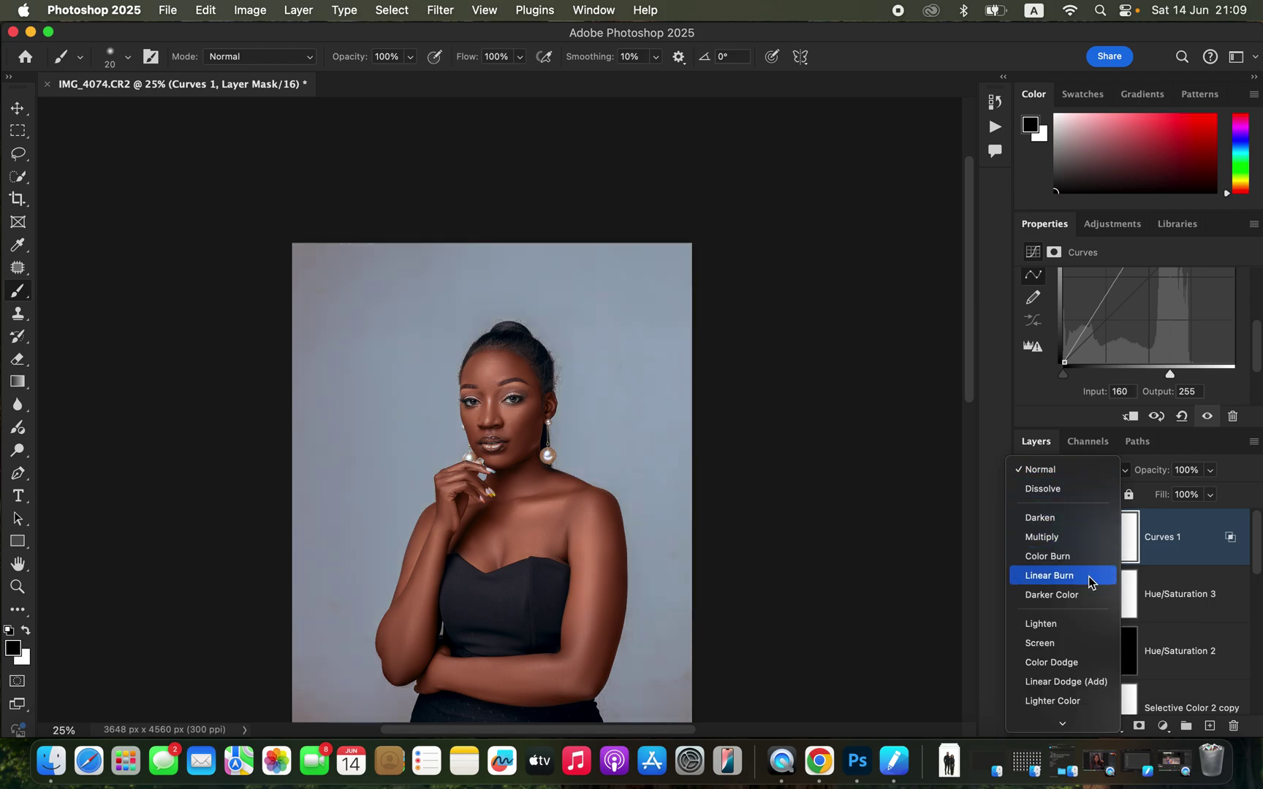
click(1092, 683)
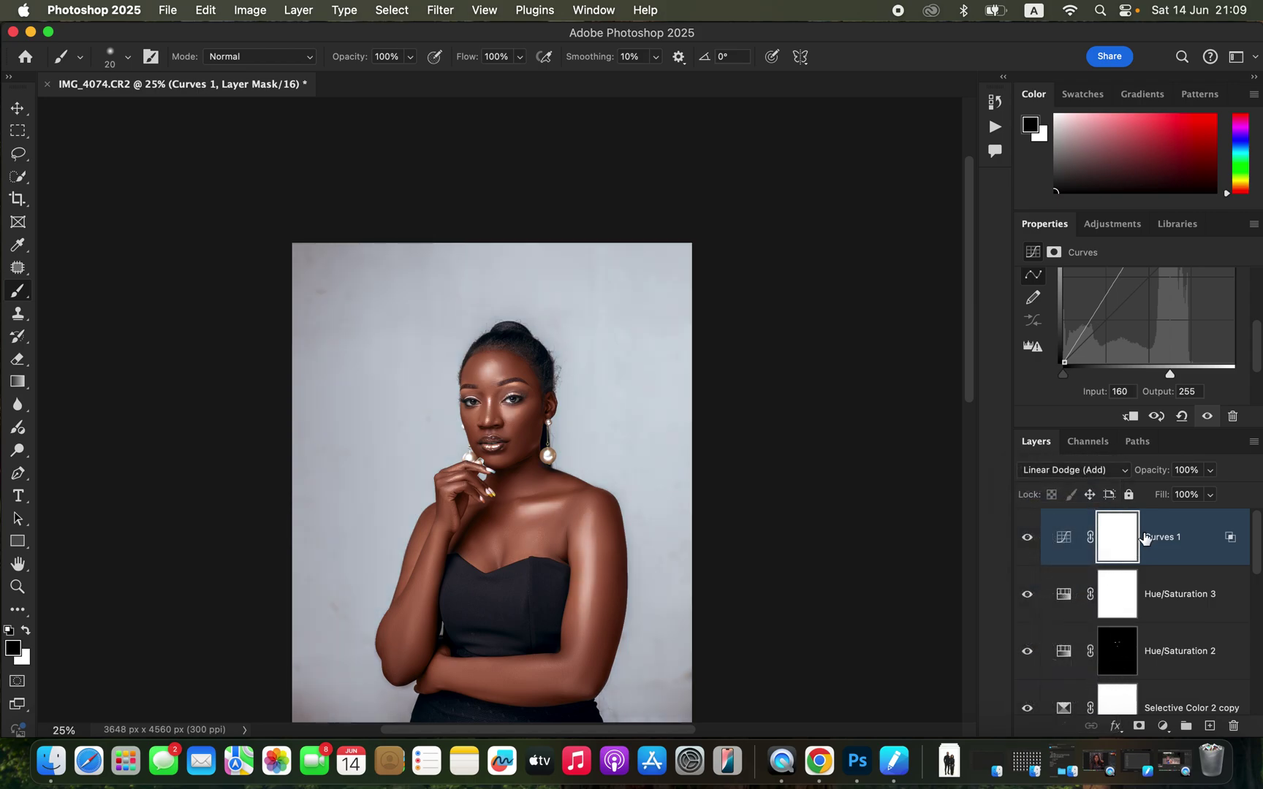
click(1210, 495)
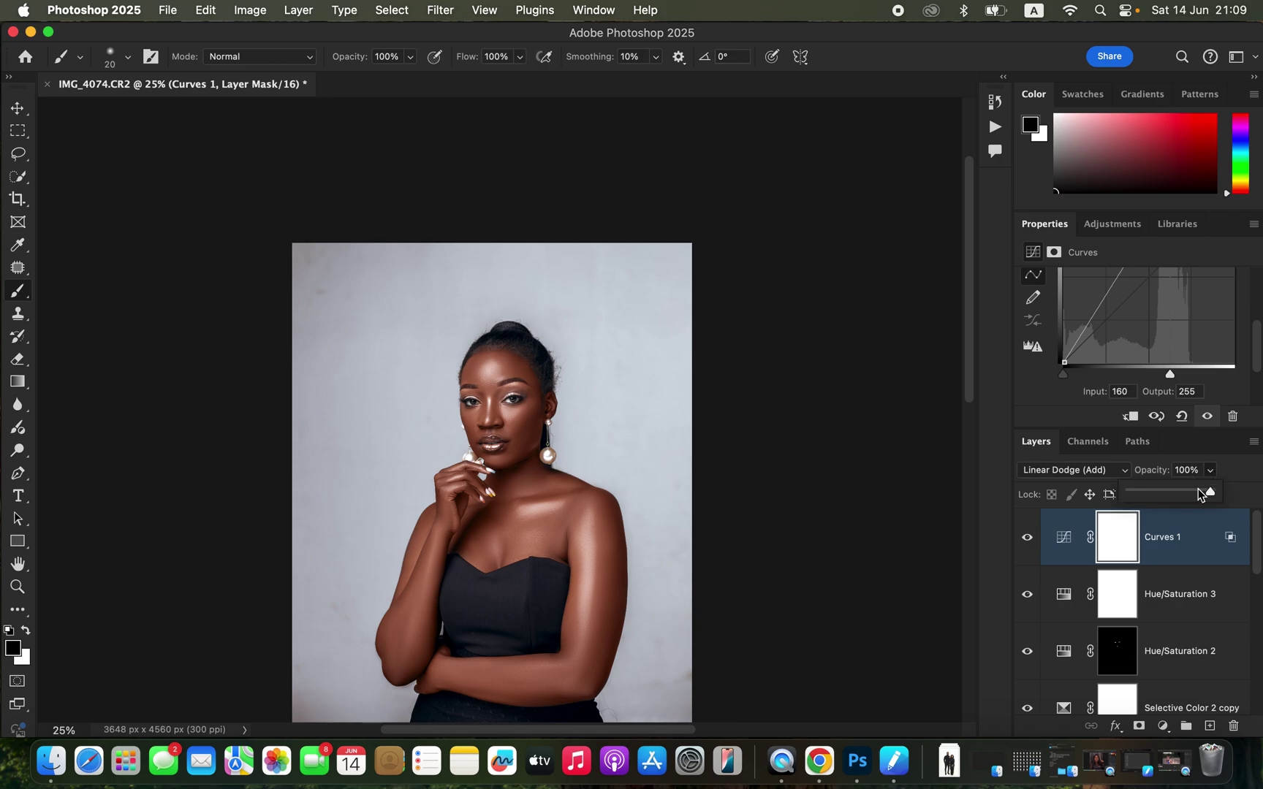
drag(1174, 494, 1178, 493)
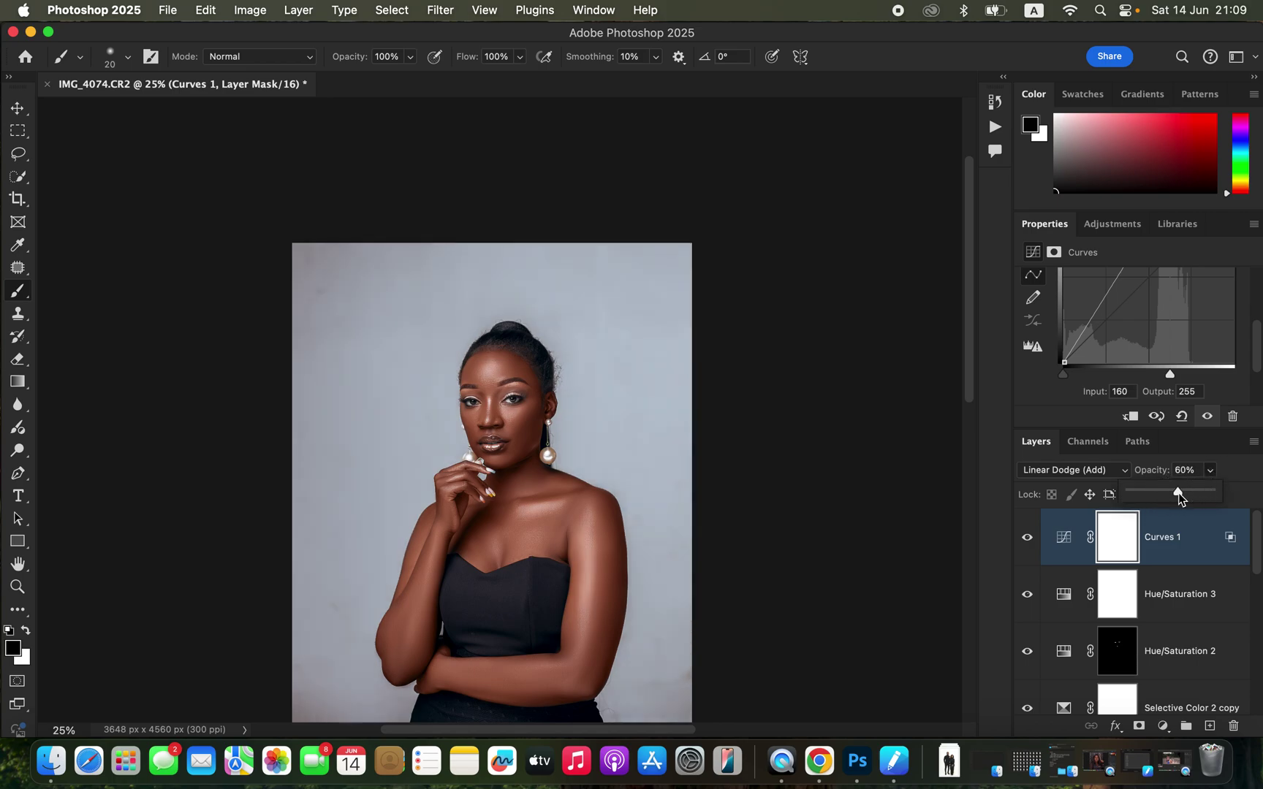
Step: Invert the Curves layer's mask to black and make white the foreground color
click(1110, 553)
key(super+i)
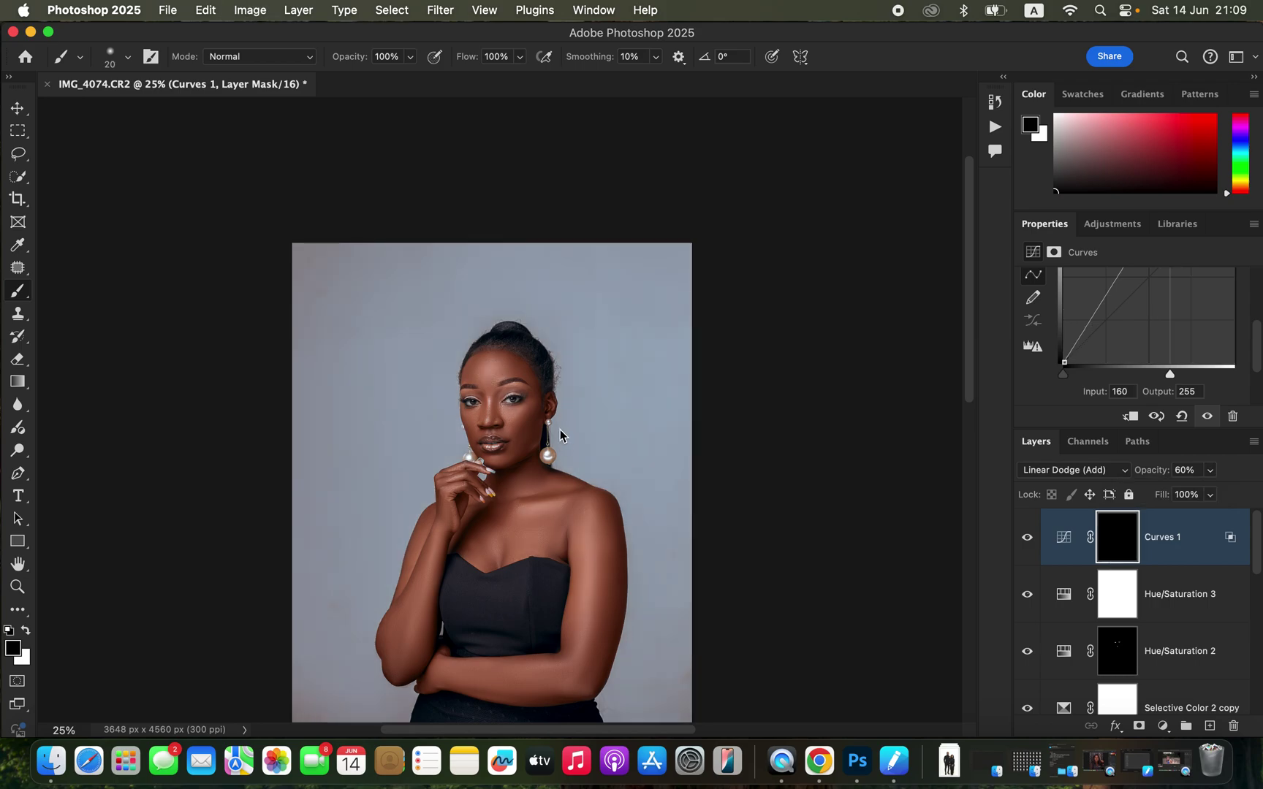
click(26, 630)
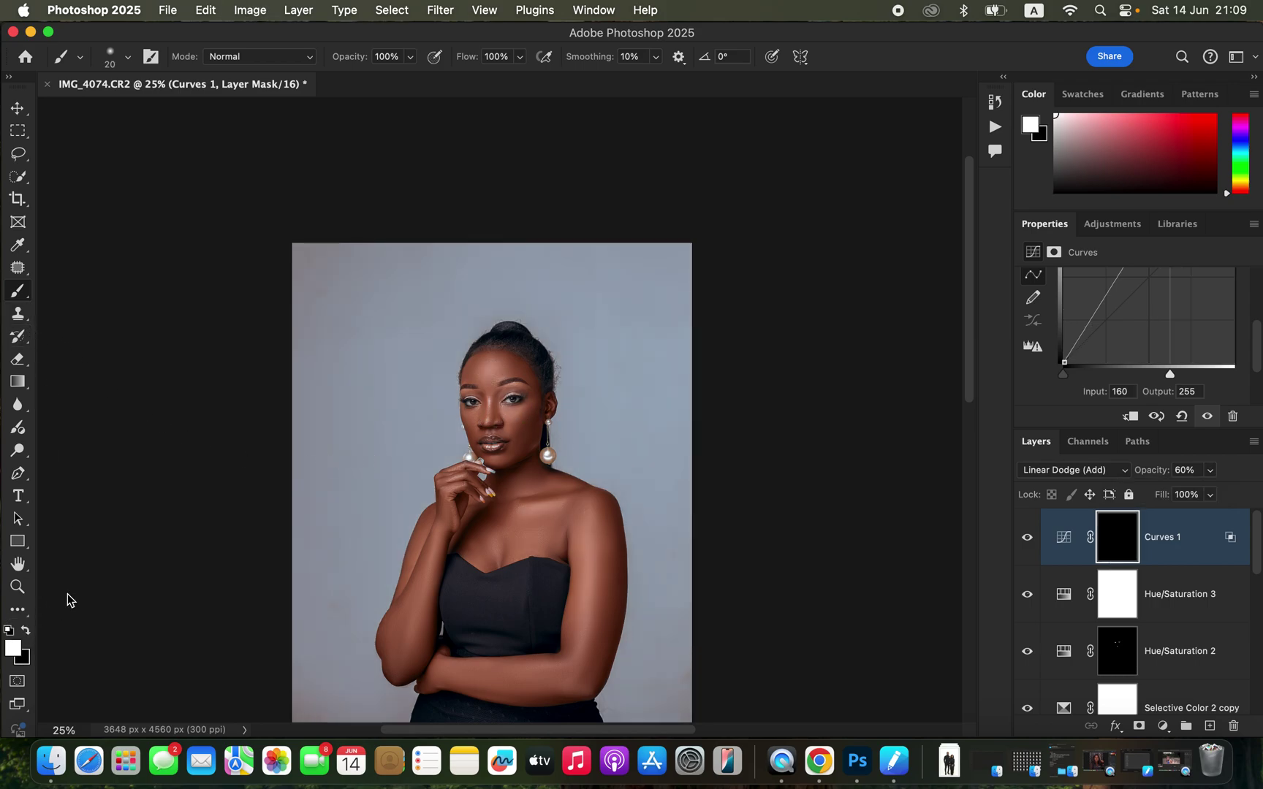
Step: Enlarge the brush to 700 px and paint white on the Curves mask over the arms, shoulders and upper chest
click(590, 528)
key(bracketright)
key(bracketright)
key(bracketright)
key(bracketright)
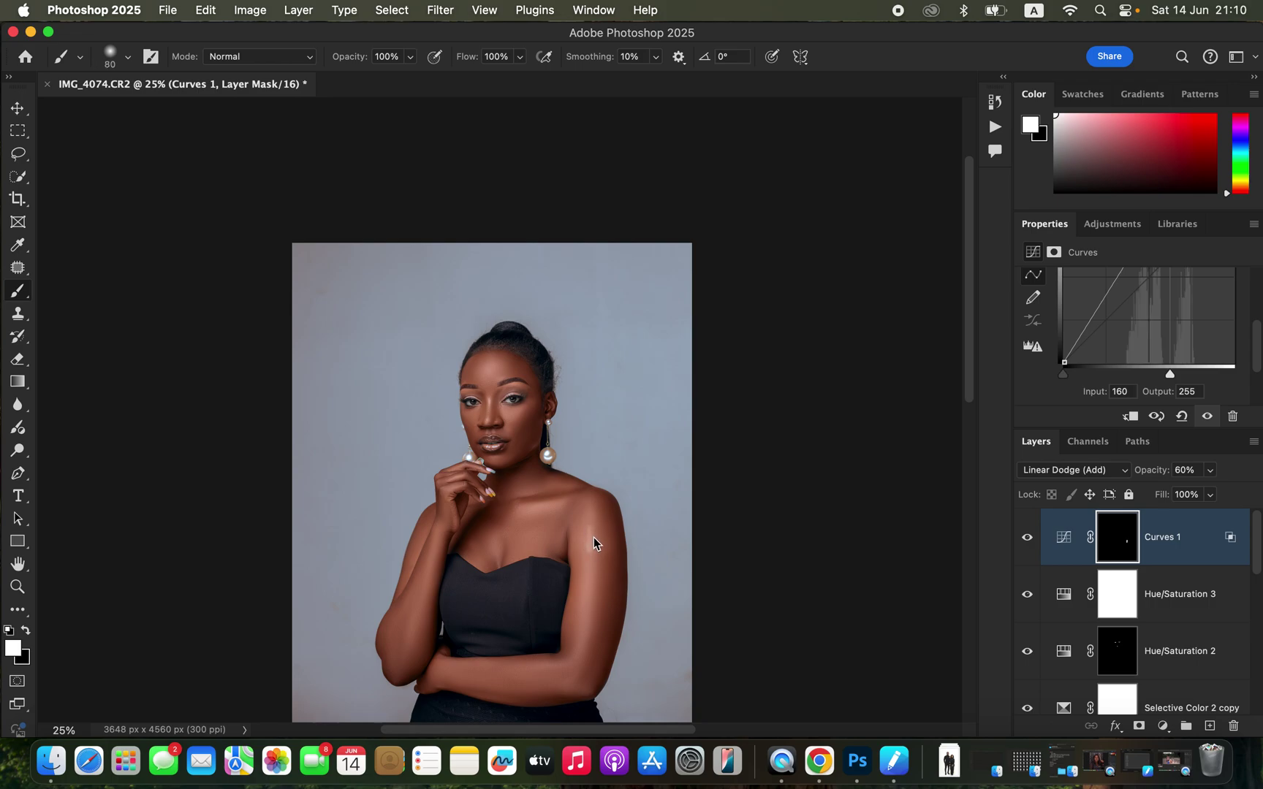
key(bracketright)
key(bracketright)
key(bracketright)
key(bracketright)
key(bracketright)
key(bracketright)
key(bracketright)
mouse_move(592, 533)
mouse_down()
mouse_move(578, 544)
mouse_move(578, 654)
mouse_move(464, 677)
mouse_up()
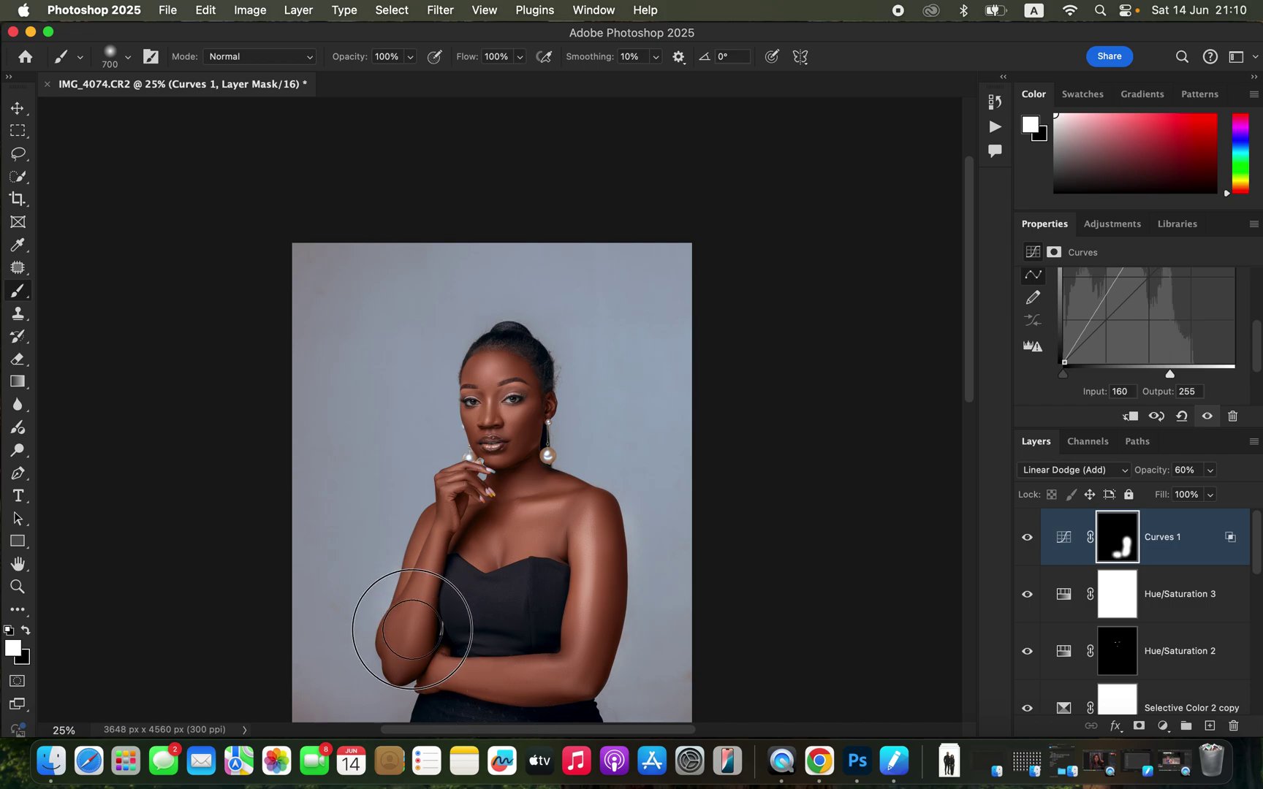
drag(570, 520, 578, 535)
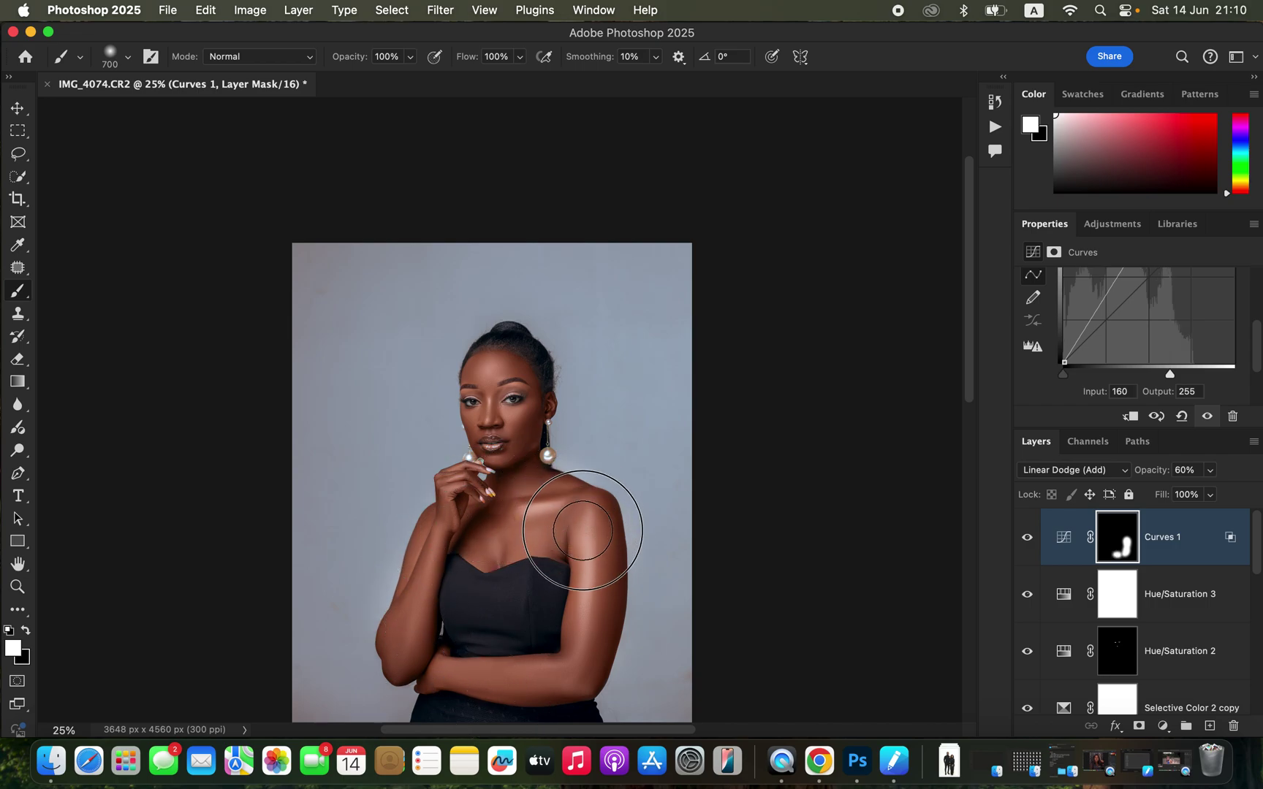
Step: Reduce the brush to 200 px and paint white on the Curves mask over the forehead, face and hand
key(bracketleft)
key(bracketleft)
key(bracketleft)
key(bracketleft)
key(bracketleft)
key(bracketleft)
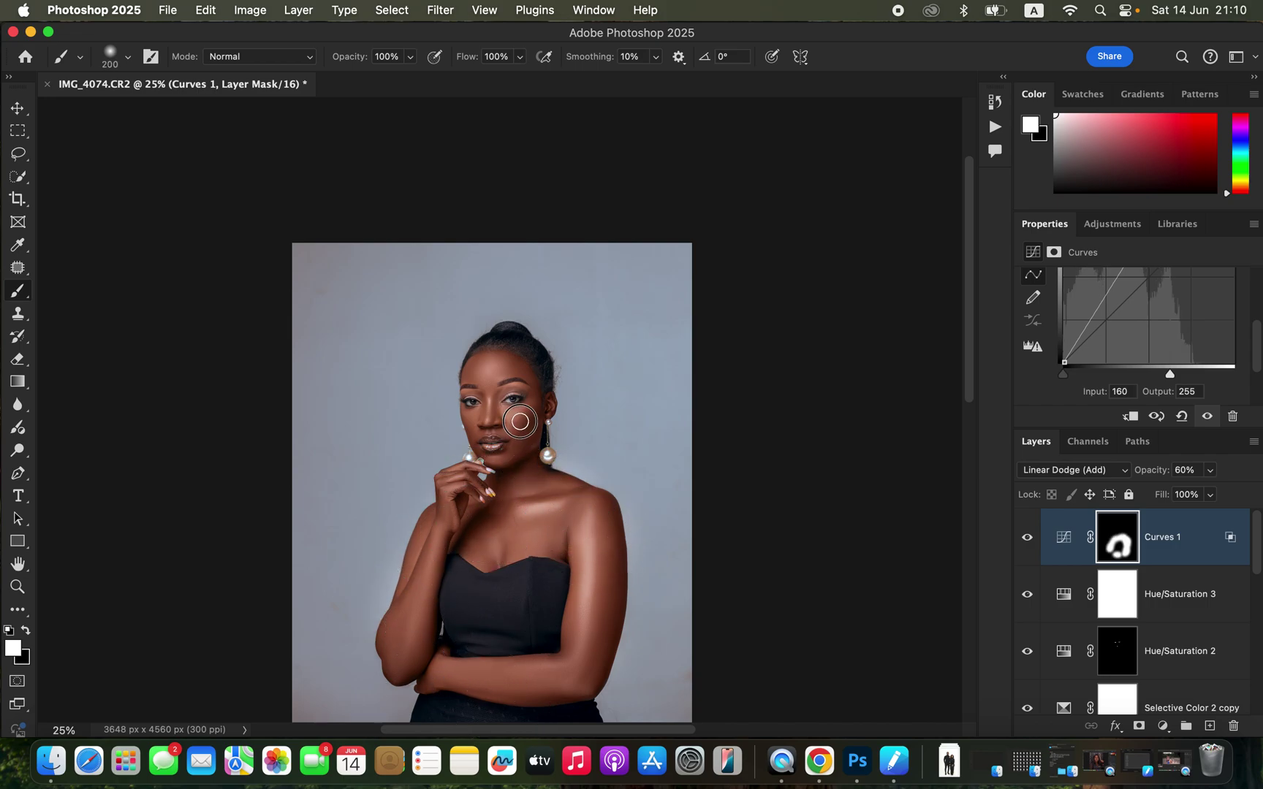
click(493, 369)
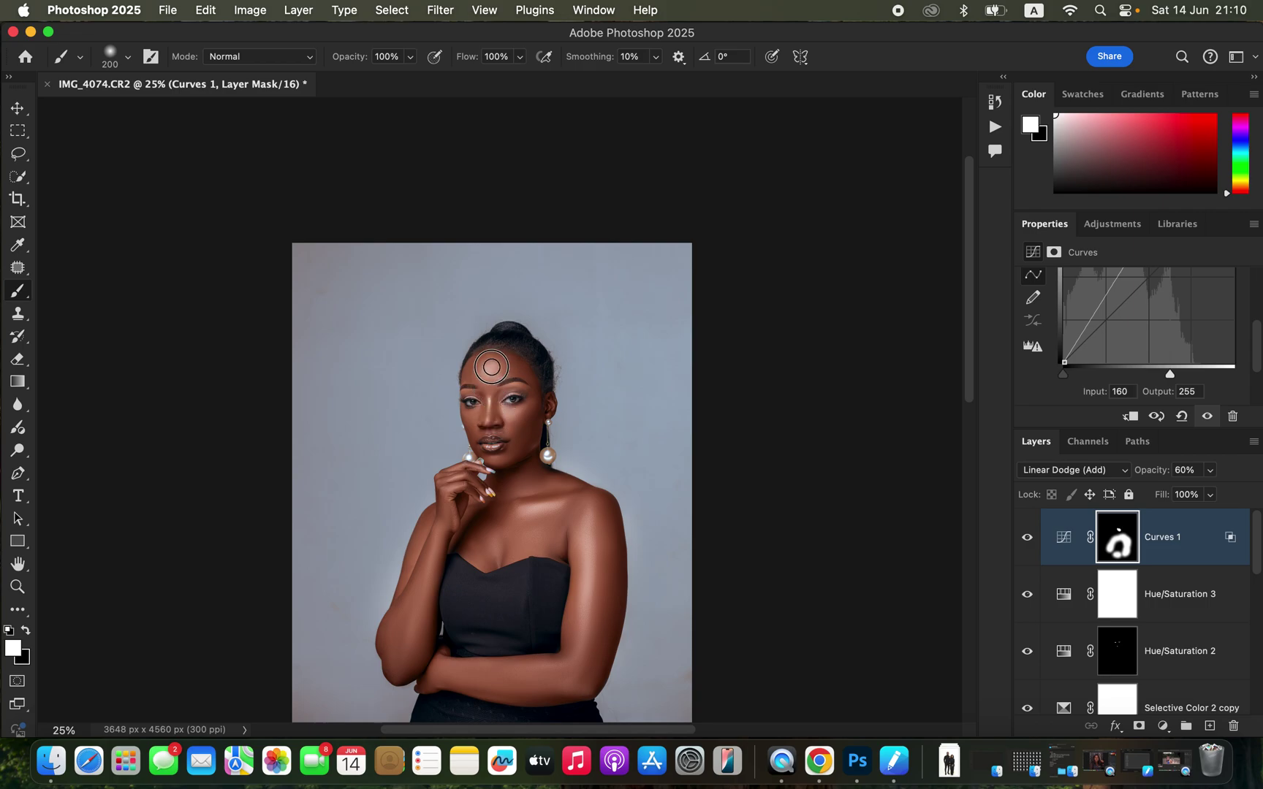
mouse_move(477, 418)
mouse_down()
mouse_move(489, 428)
mouse_move(468, 476)
mouse_up()
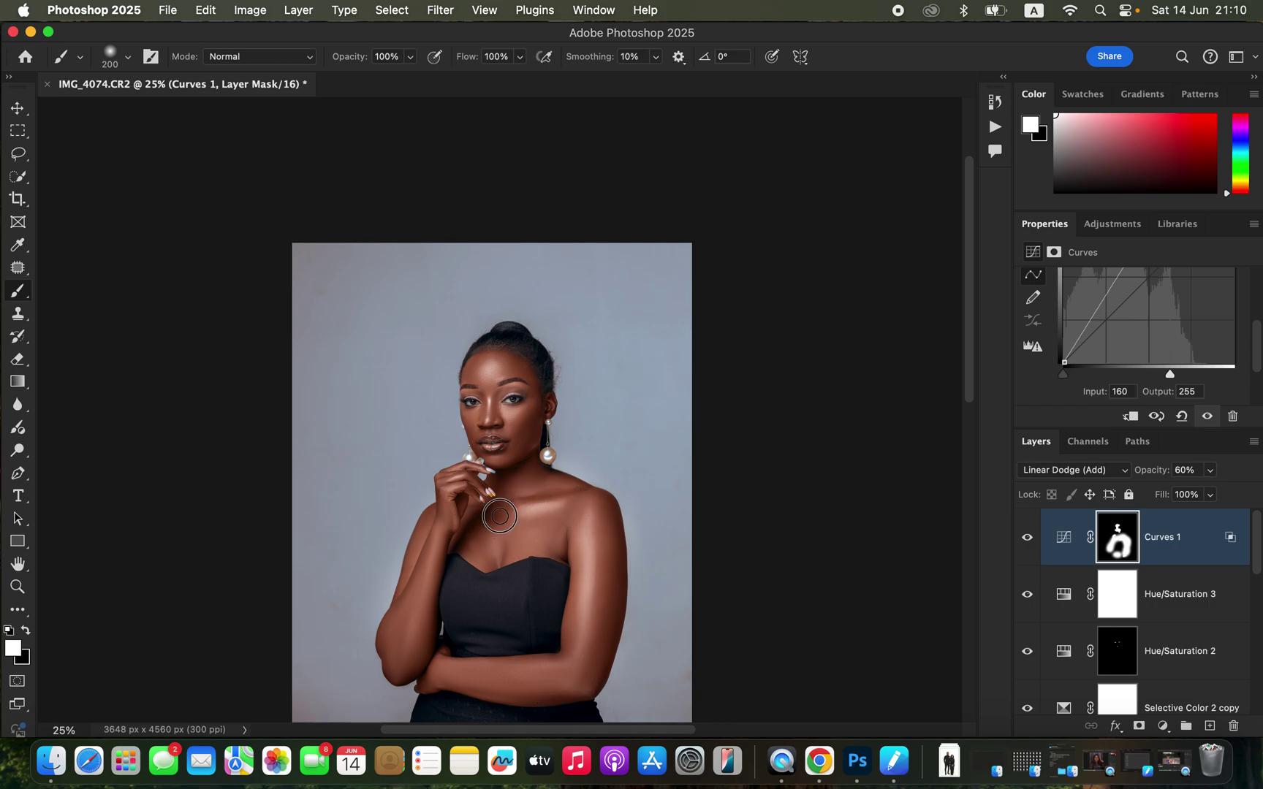
mouse_move(484, 374)
mouse_down()
mouse_move(497, 374)
mouse_move(486, 384)
mouse_move(491, 360)
mouse_up()
Step: Set the Curves layer's opacity to 20% and toggle its visibility to compare the highlights
click(1210, 471)
drag(1209, 490, 1182, 495)
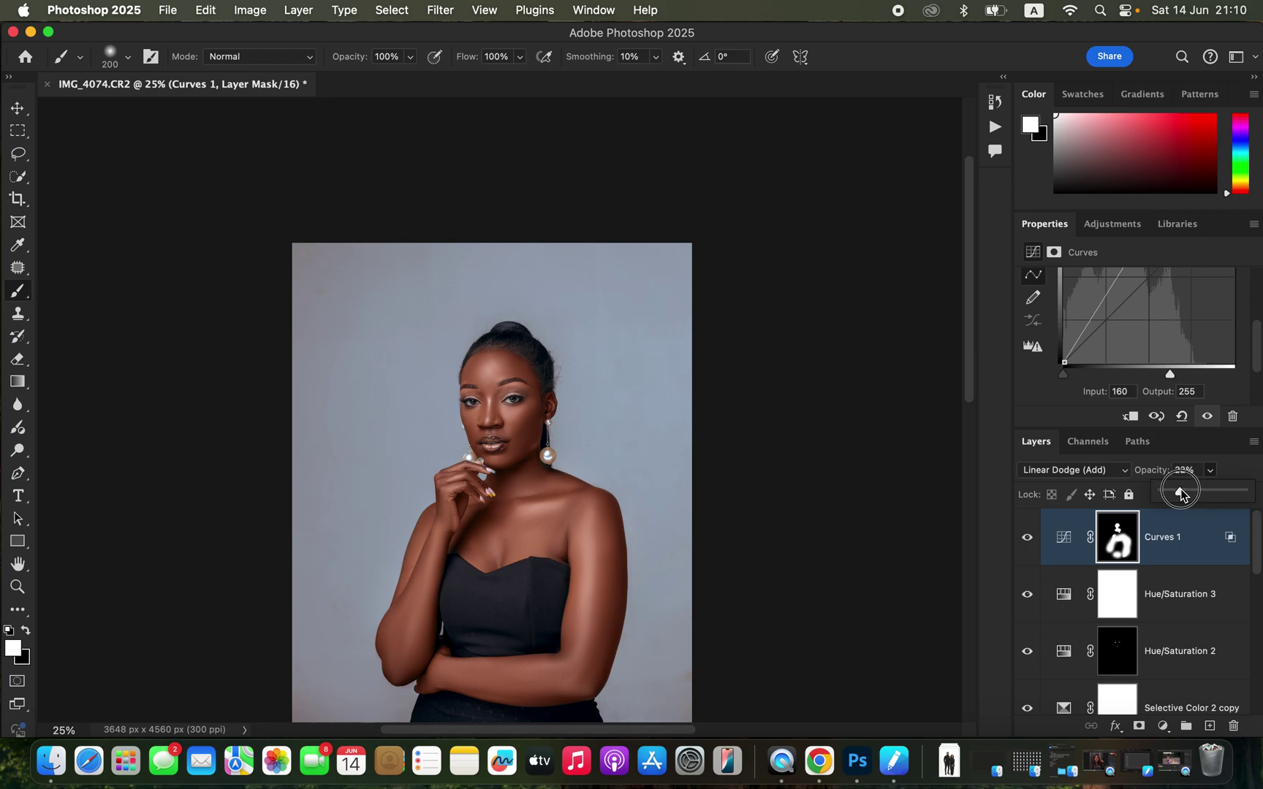
drag(1181, 493, 1177, 493)
click(1027, 549)
click(1027, 549)
click(1028, 550)
click(1028, 552)
click(1028, 549)
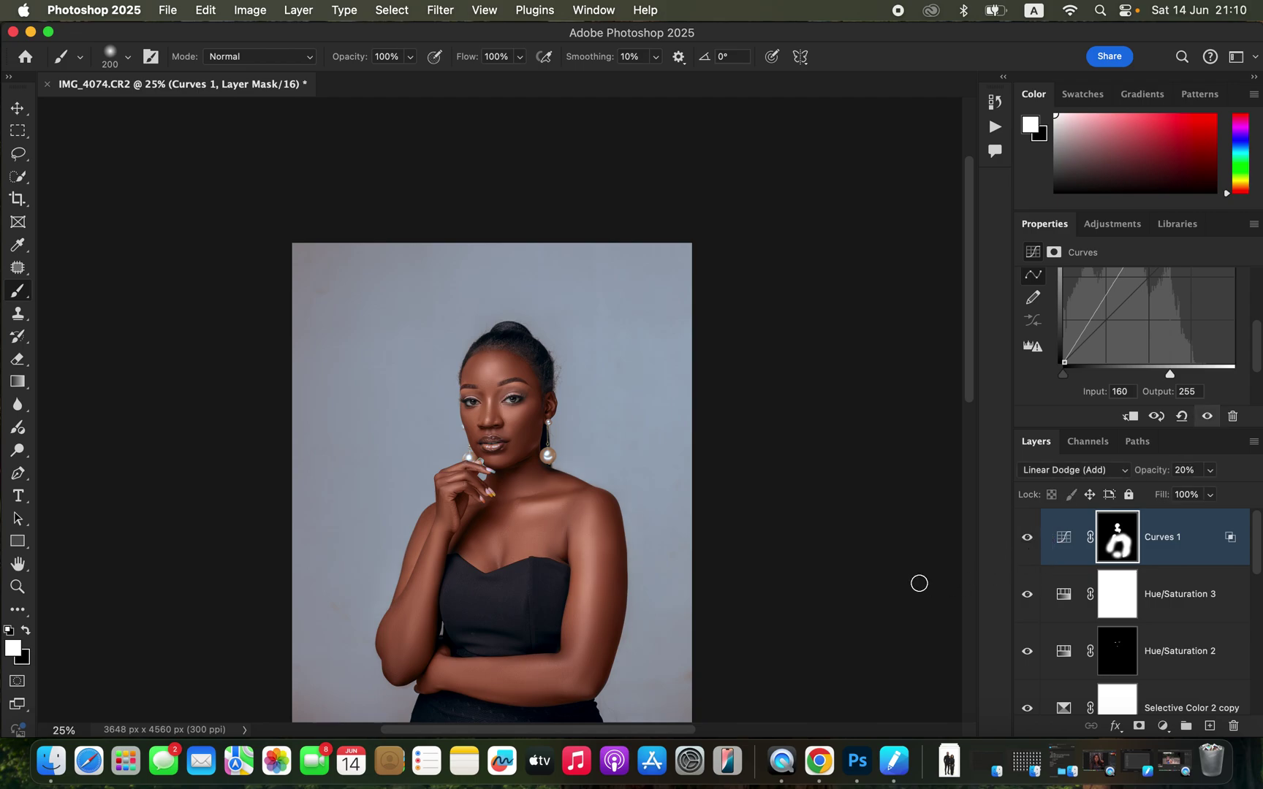
Step: Compare the finished edit with the original by isolating the Background layer and restoring all layers
key(super+minus)
key(super+equal)
key(super+equal)
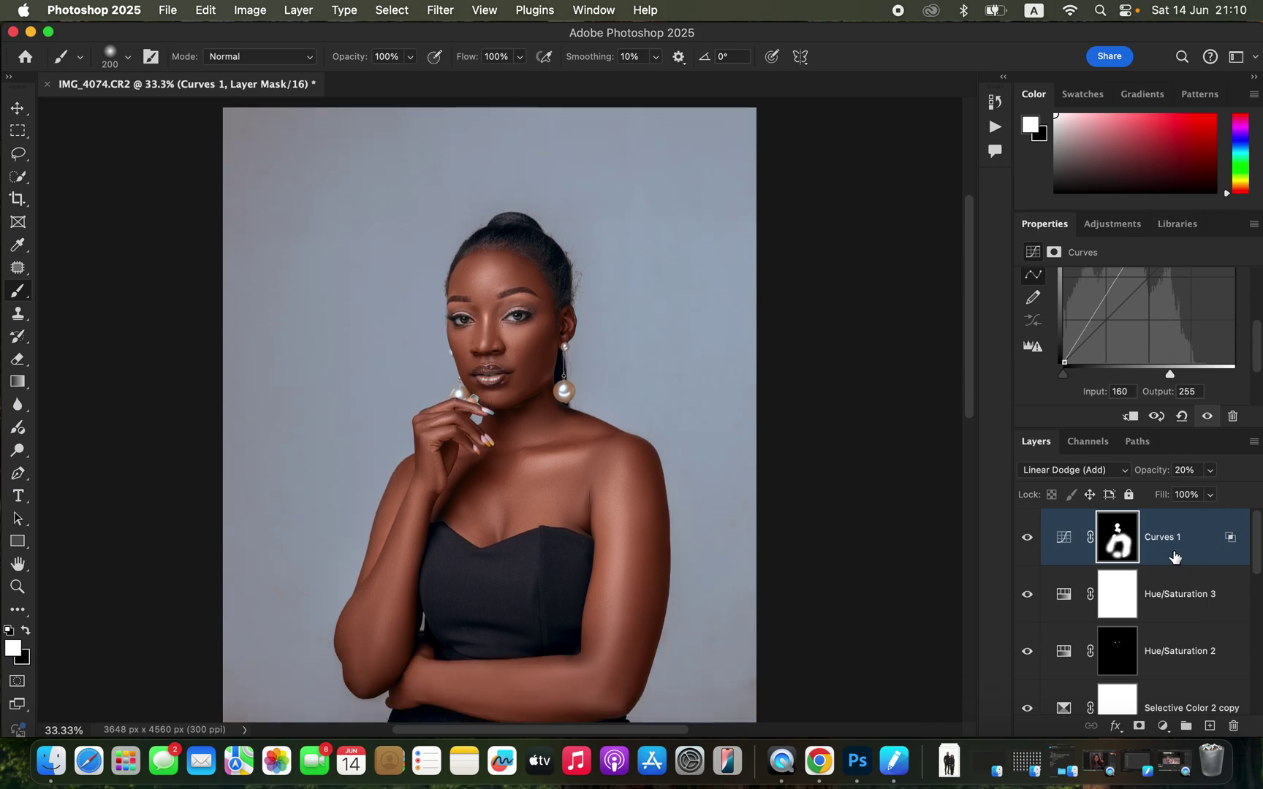
drag(1257, 556, 1255, 707)
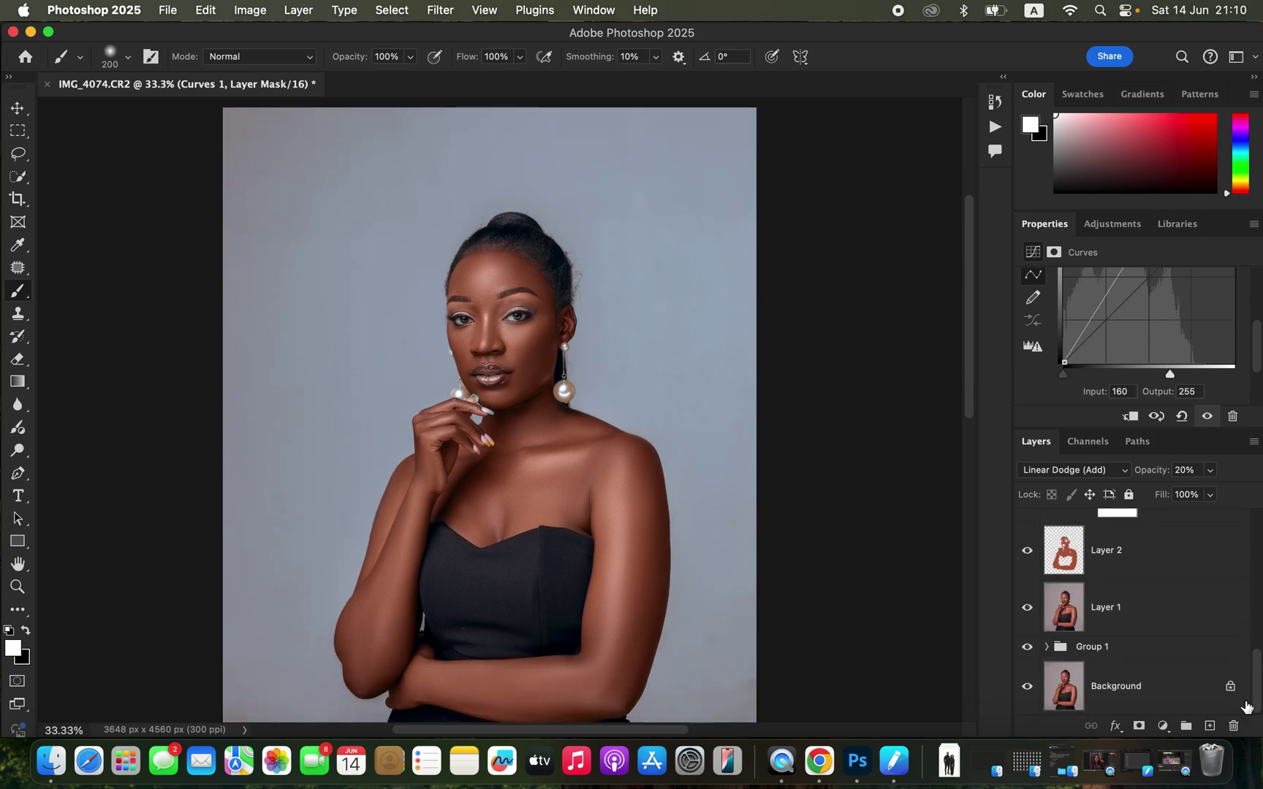
alt+click(1026, 689)
alt+click(1026, 690)
alt+click(1027, 690)
alt+click(1027, 690)
Step: Export the portrait as a JPG with higher quality and Bicubic Sharper resampling, saving it as IMG_4074 on the Desktop
click(169, 10)
mouse_move(200, 293)
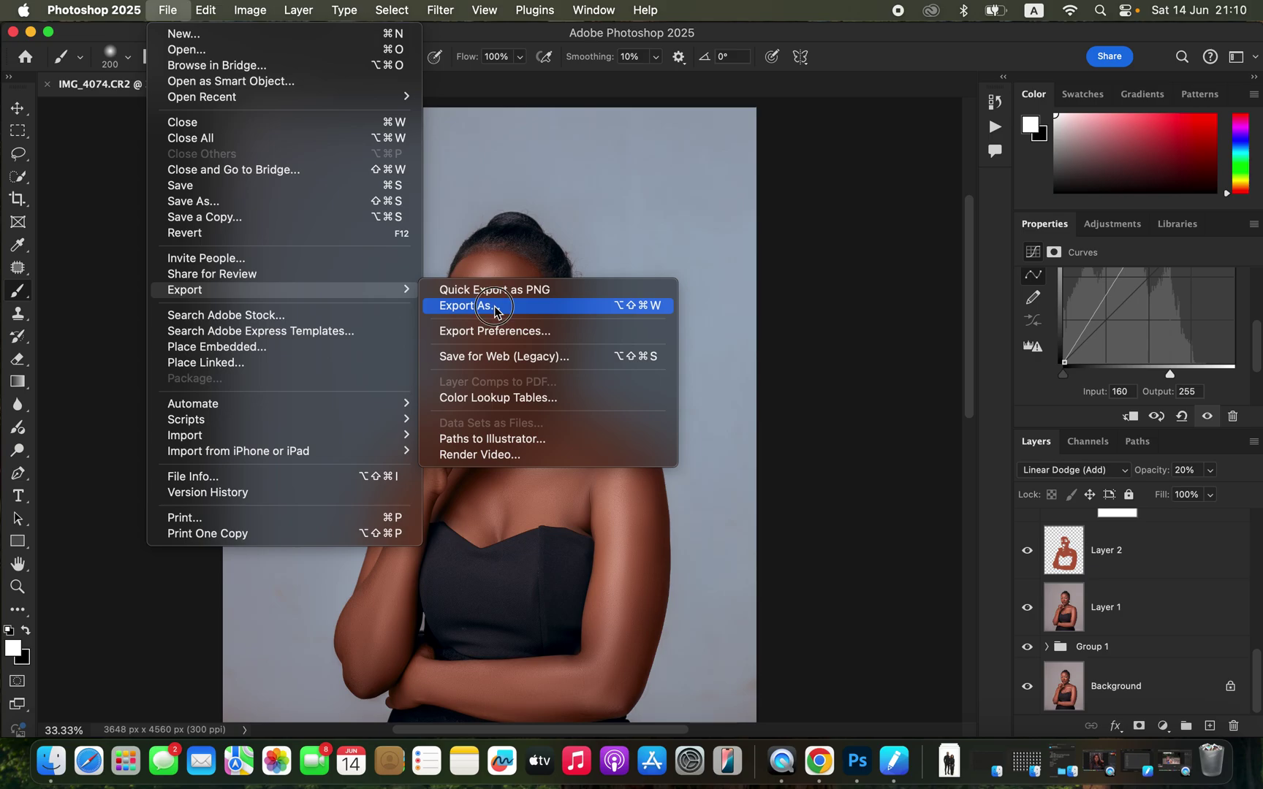
click(491, 304)
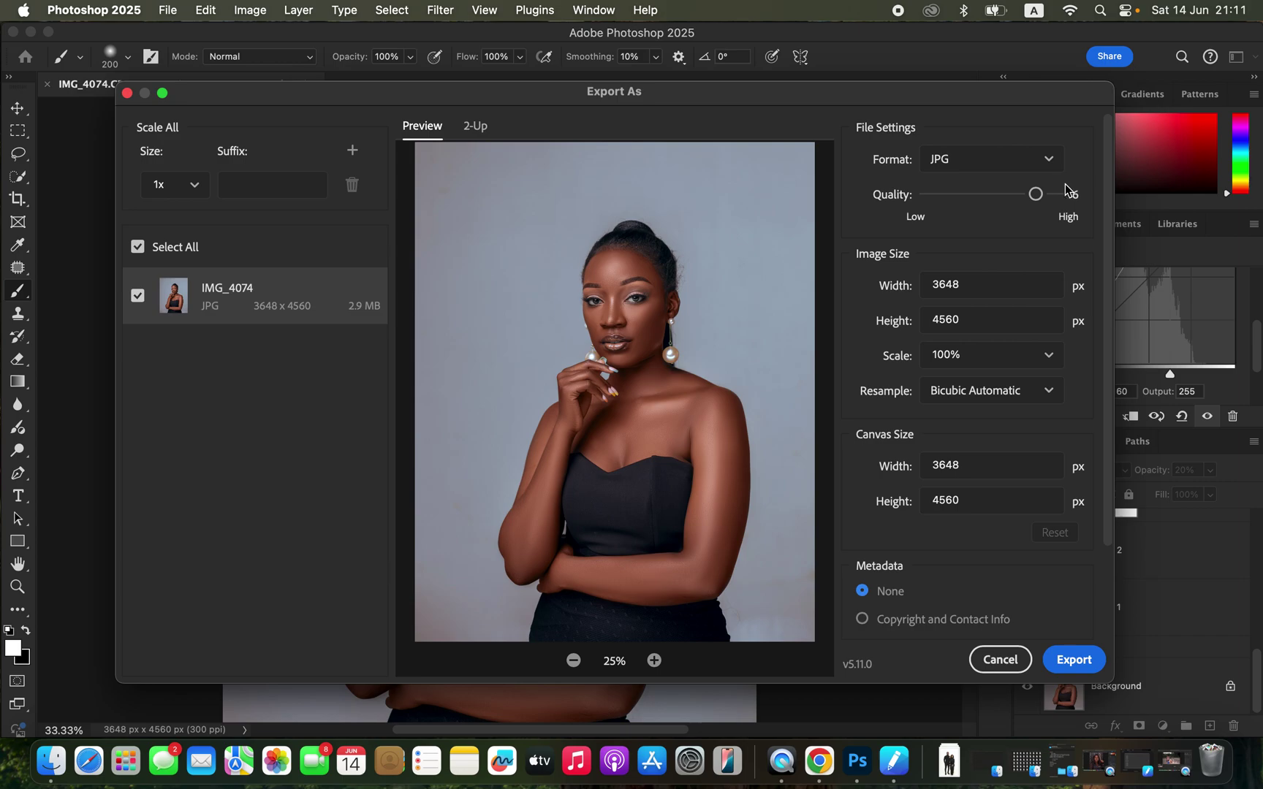
click(1059, 196)
click(998, 395)
click(1008, 485)
drag(1110, 483, 1111, 584)
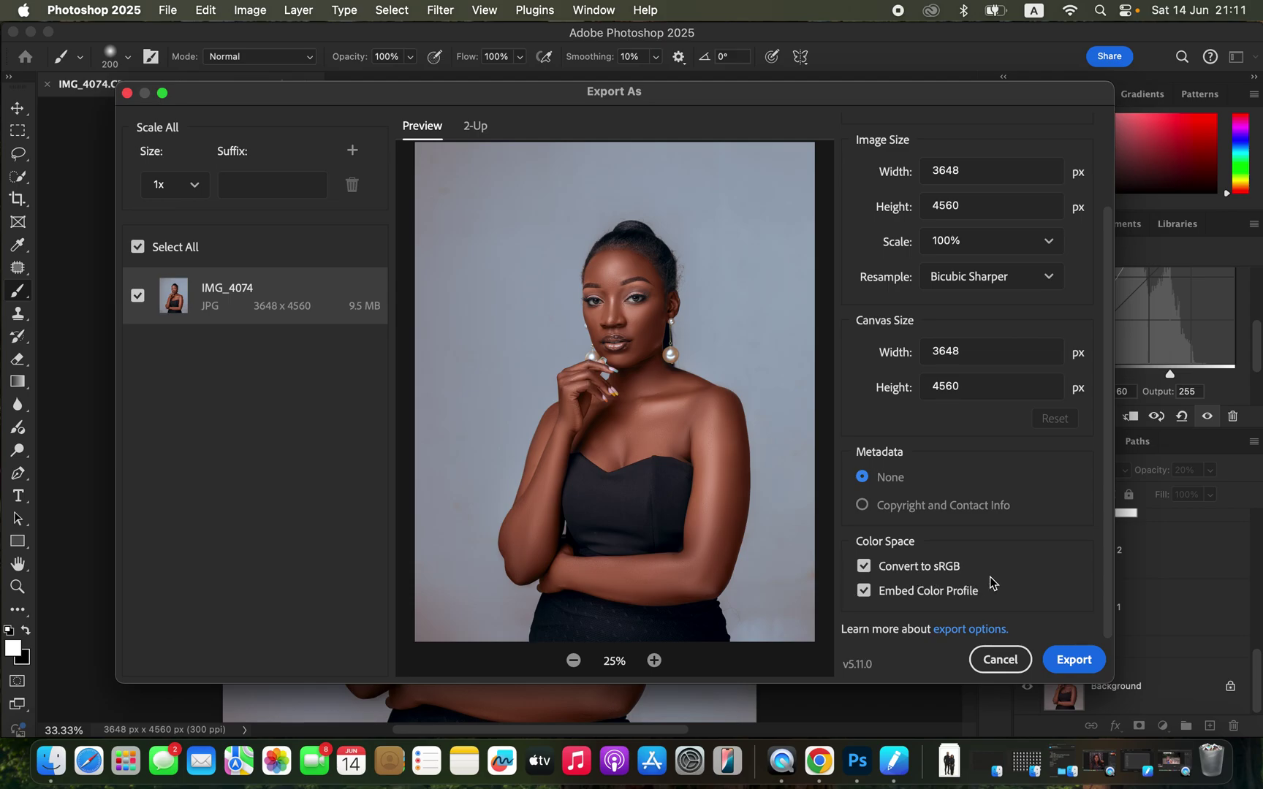
click(1066, 652)
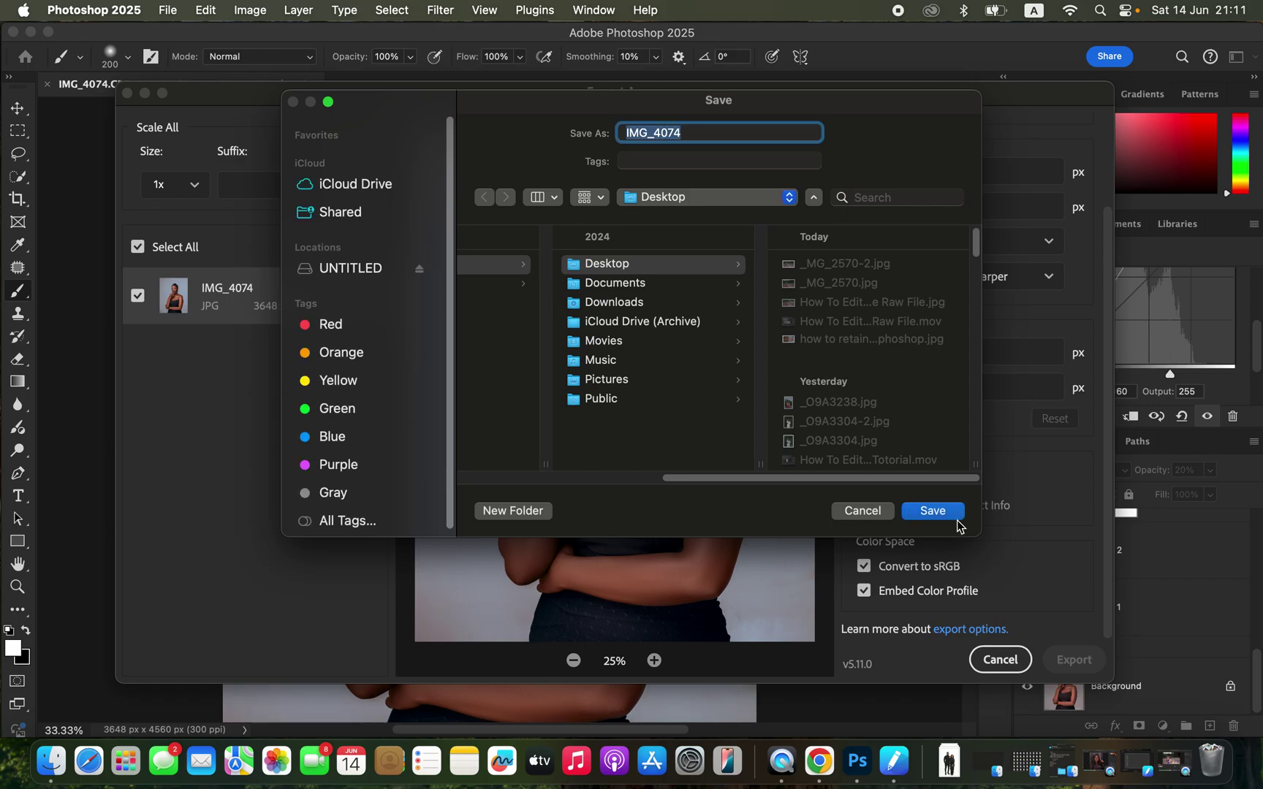
click(947, 512)
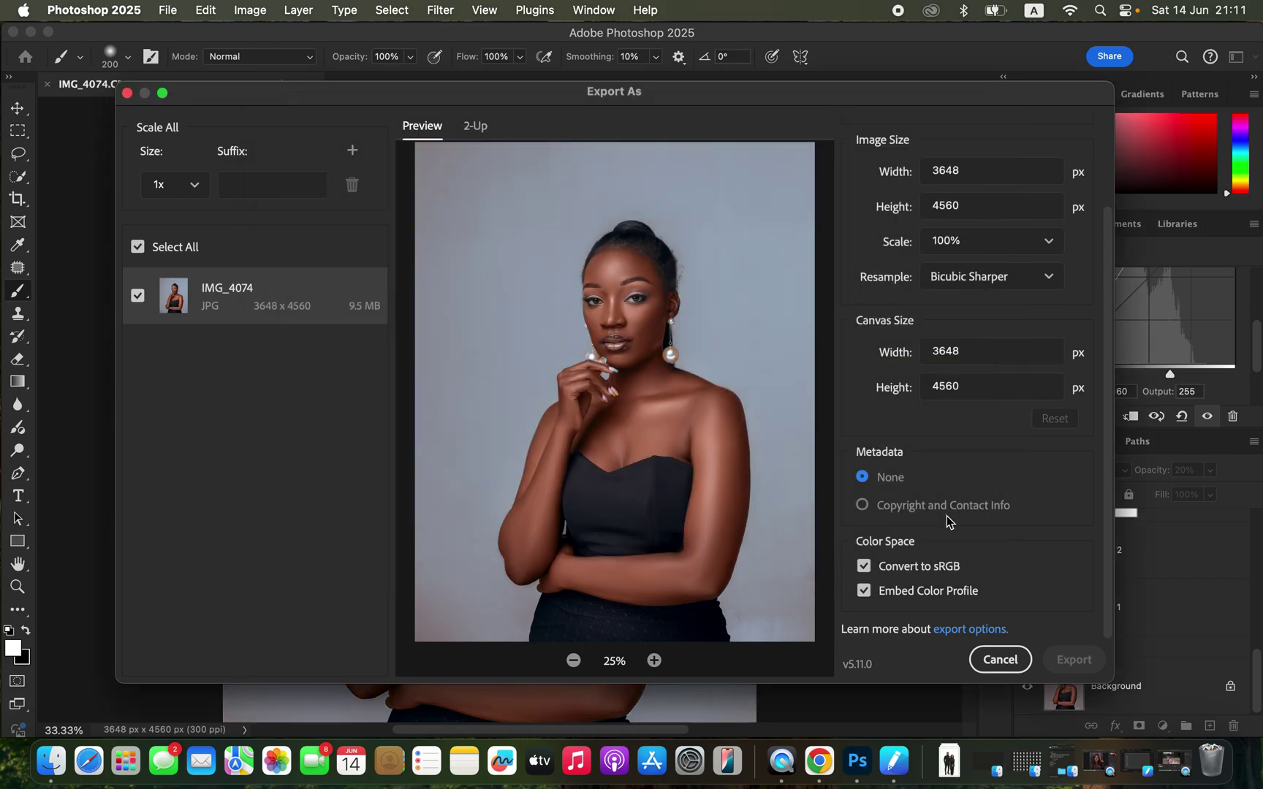